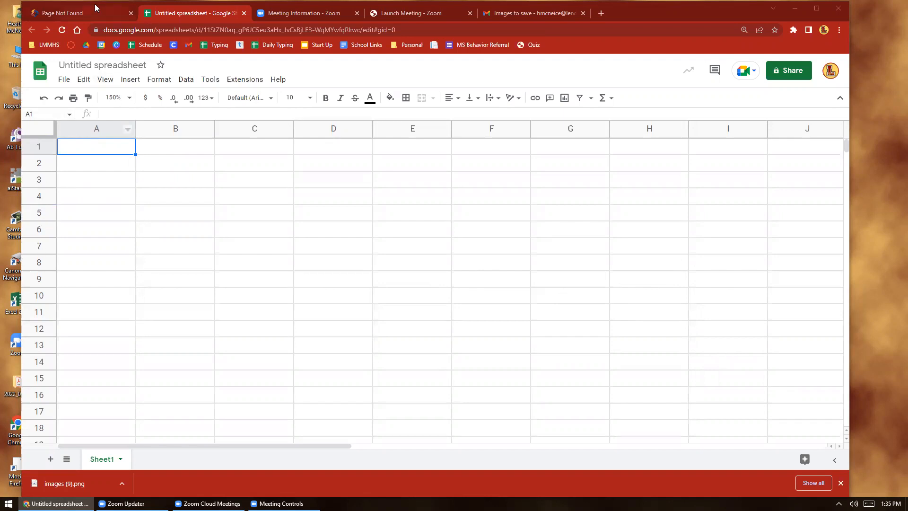
# Increase row 1 to about five times the default height, rows 2 and 4 to about double, and row 5 to about four times
pyautogui.moveTo(93, 7); pyautogui.dragTo(73, 6)
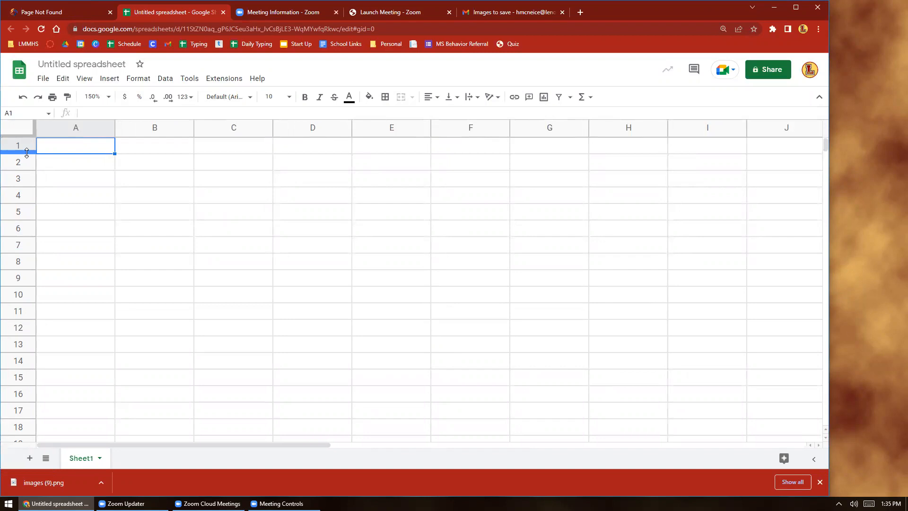
pyautogui.moveTo(26, 152); pyautogui.dragTo(27, 221)
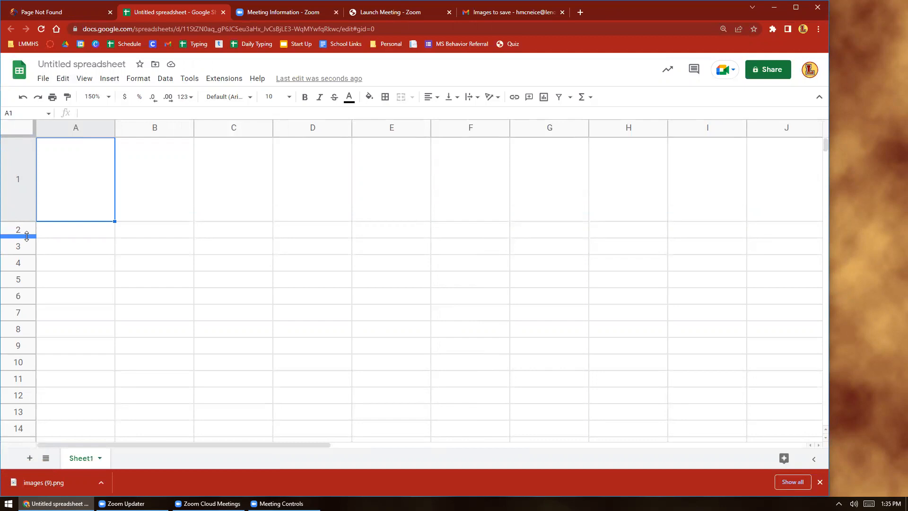
pyautogui.moveTo(27, 236); pyautogui.dragTo(27, 255)
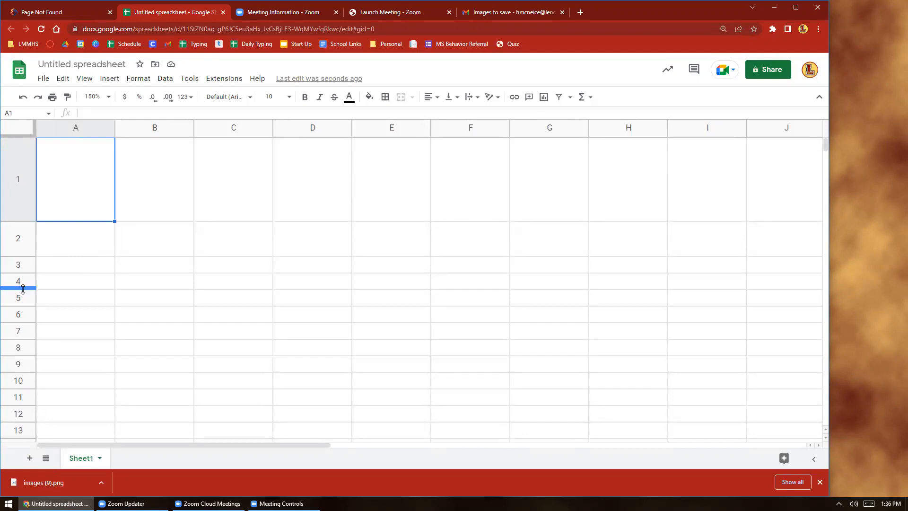
pyautogui.moveTo(22, 288); pyautogui.dragTo(20, 306)
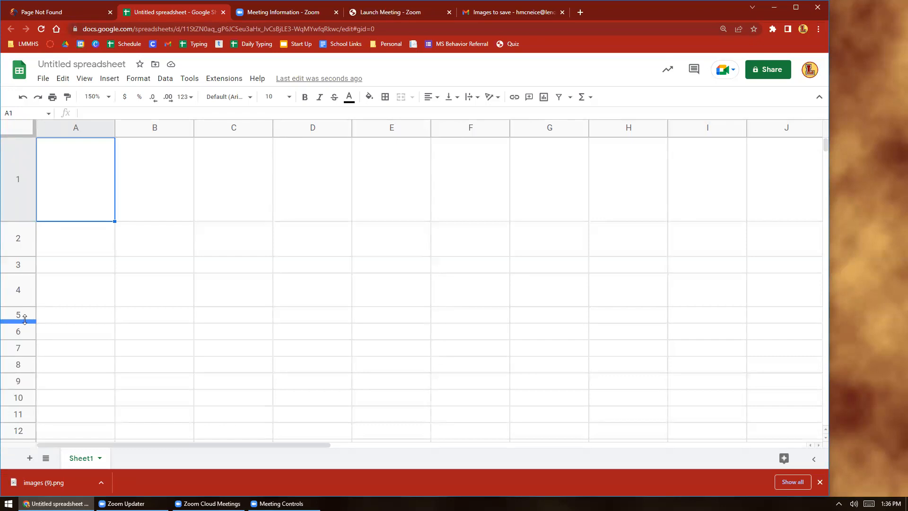
pyautogui.moveTo(25, 319); pyautogui.dragTo(21, 370)
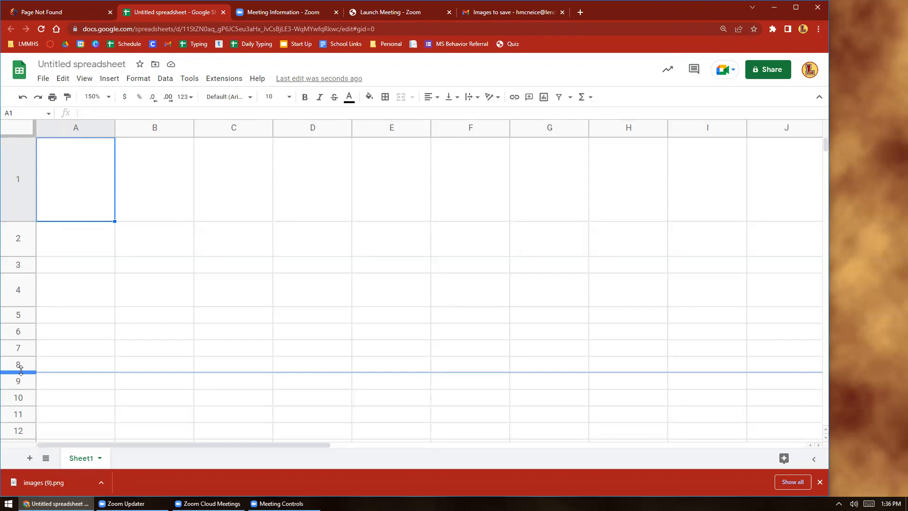
pyautogui.moveTo(21, 370); pyautogui.dragTo(21, 372)
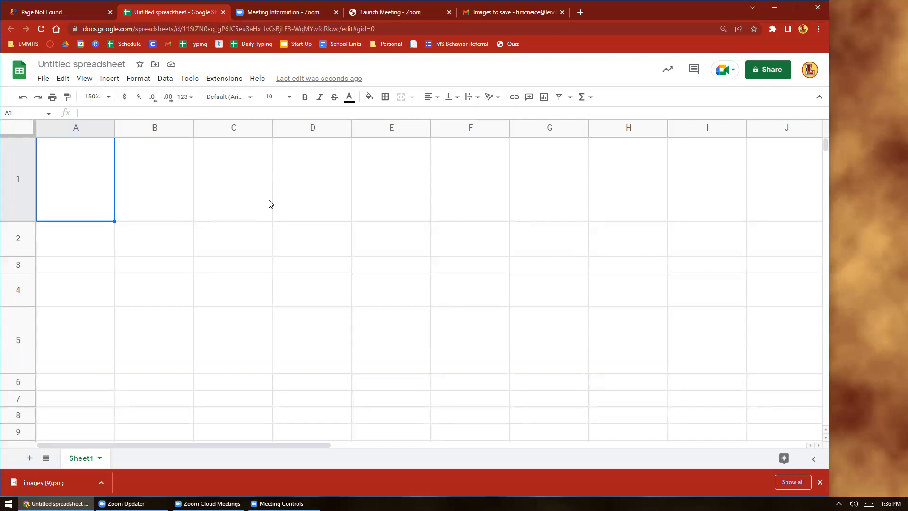
# Merge cells A1 through F1 into one banner cell and fill it with blue
pyautogui.moveTo(82, 172); pyautogui.dragTo(470, 176)
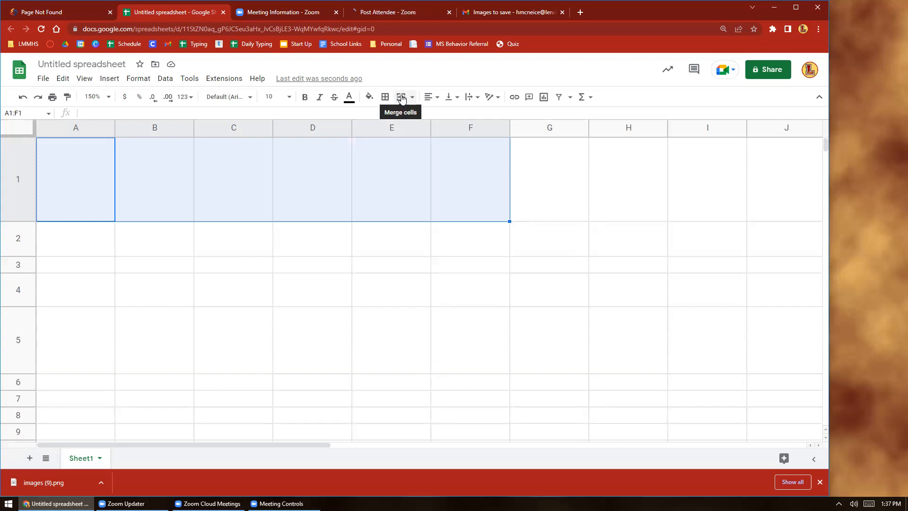
pyautogui.click(401, 98)
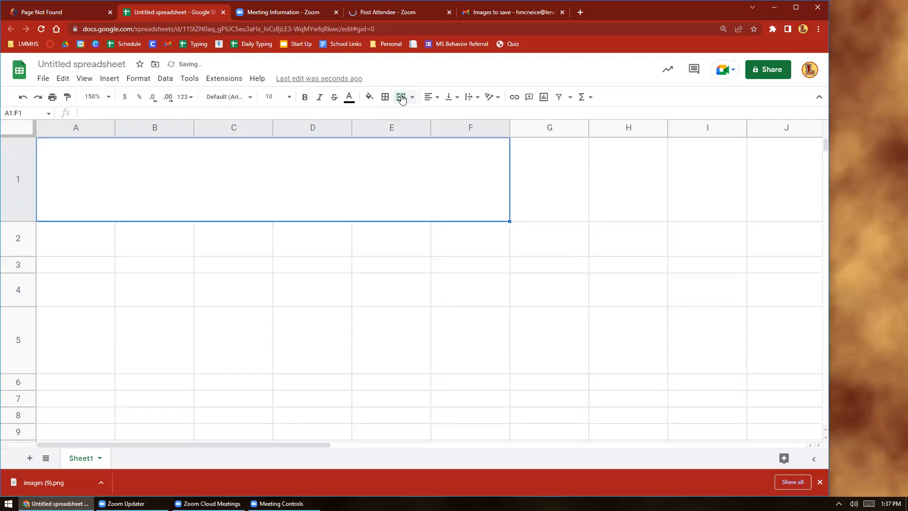
pyautogui.click(373, 98)
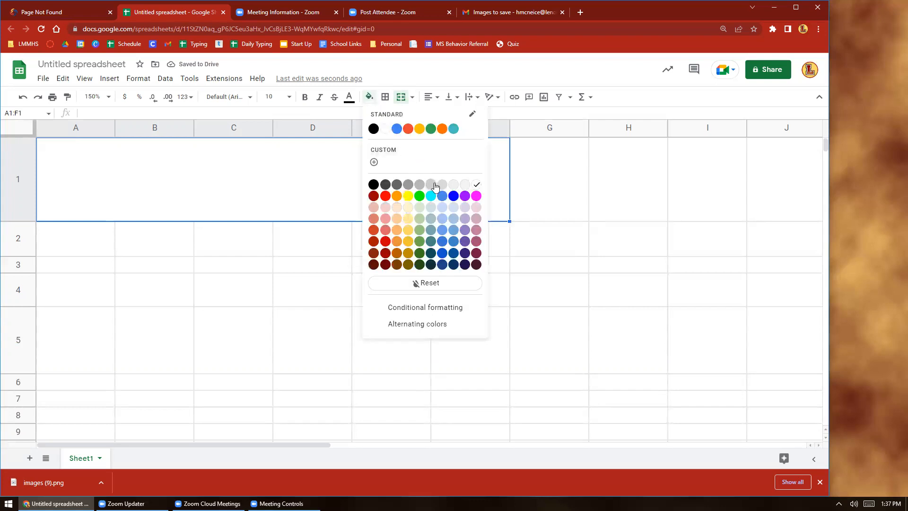
pyautogui.click(453, 195)
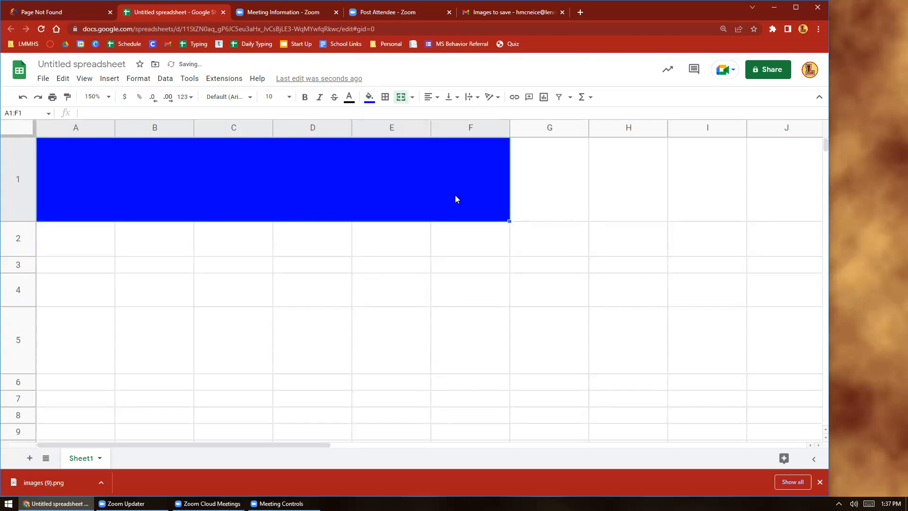
# Merge cells A2 through F2 into one cell and fill it with green
pyautogui.click(71, 240)
pyautogui.moveTo(125, 240); pyautogui.dragTo(476, 245)
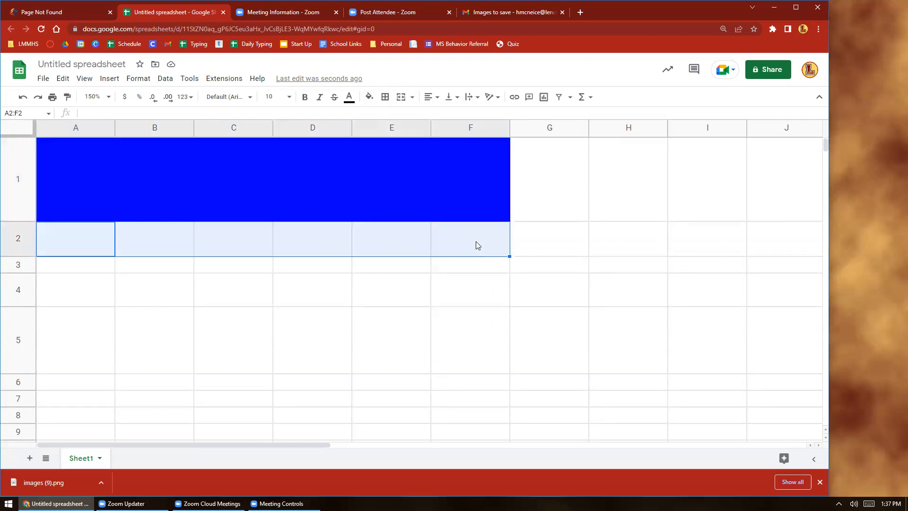
pyautogui.click(399, 97)
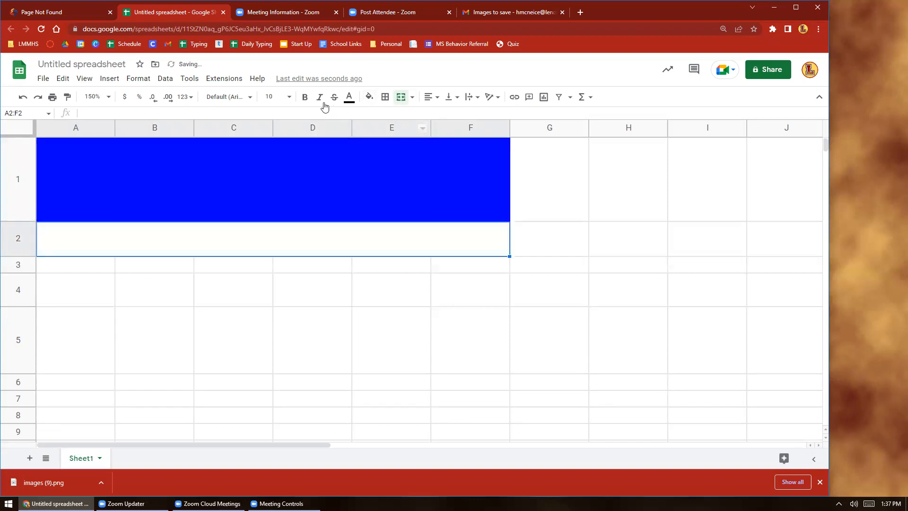
pyautogui.click(369, 99)
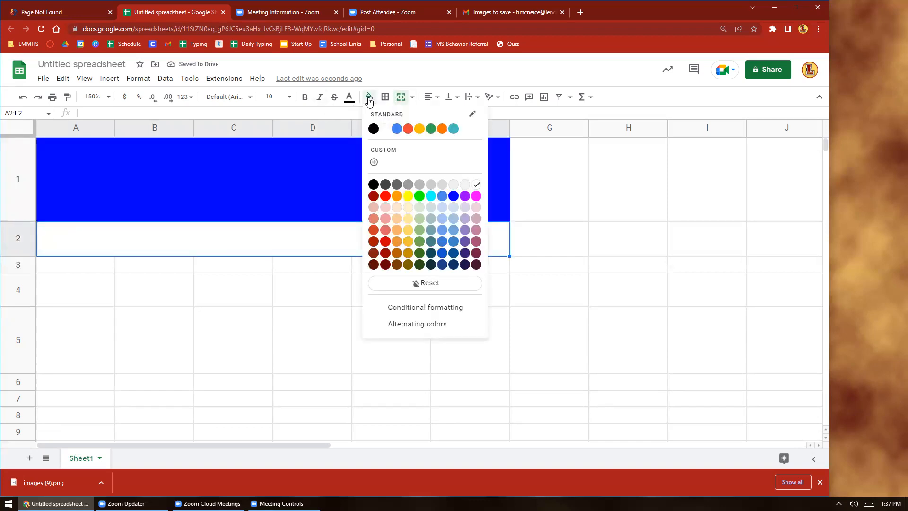
pyautogui.click(420, 196)
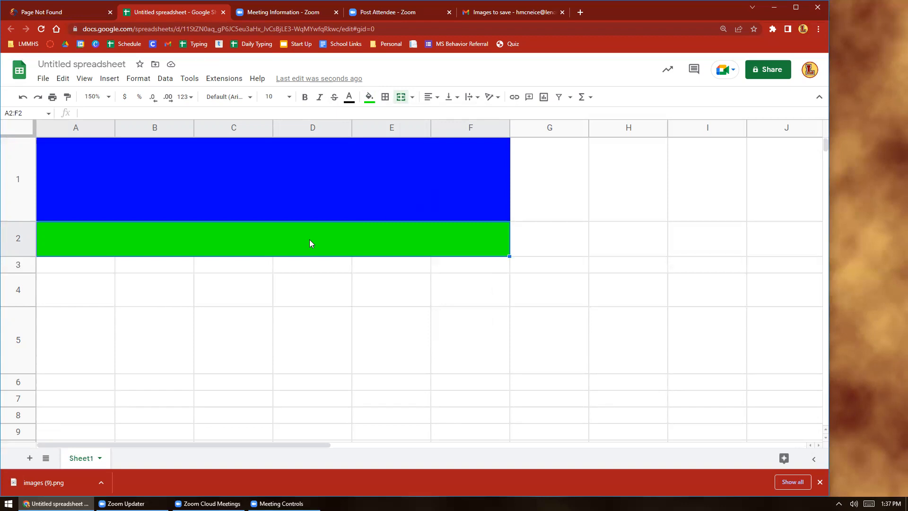
# Enter the title CUPCAKE FUNDRAISER in the merged green cell in row 2
pyautogui.write('CUPCAE')
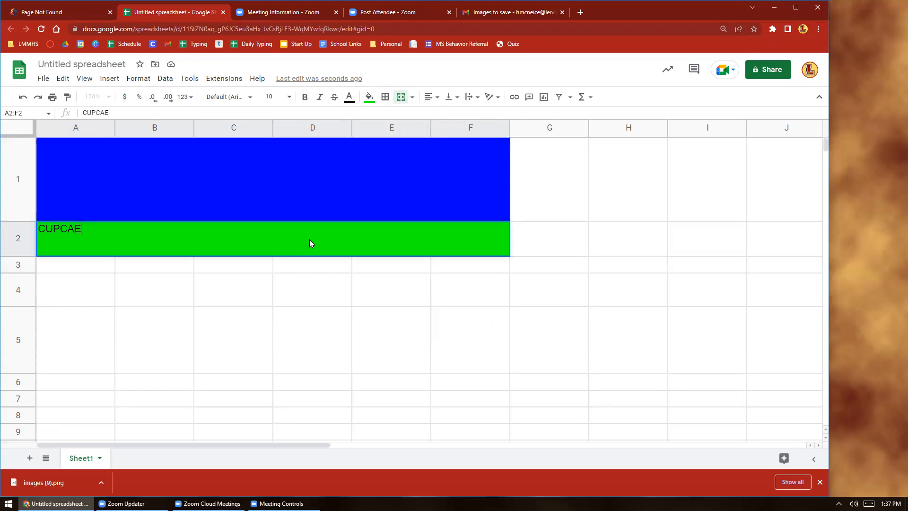
pyautogui.press('BackSpace')
pyautogui.write('KE FUNDRAISER')
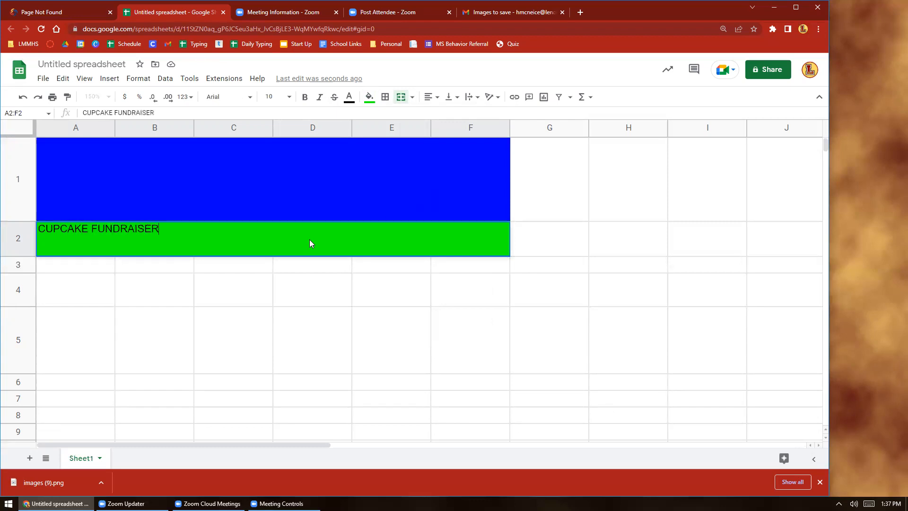
pyautogui.press('Return')
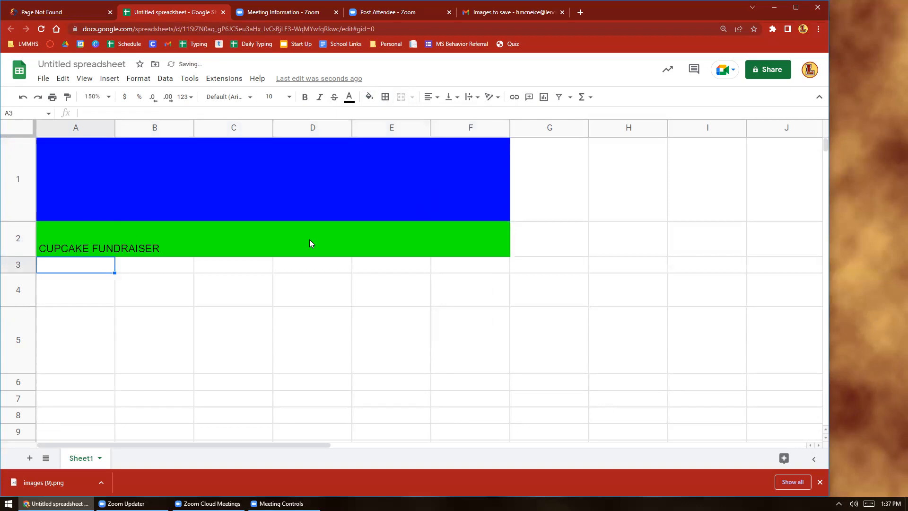
# Center the CUPCAKE FUNDRAISER title horizontally and align it to the middle vertically
pyautogui.click(310, 244)
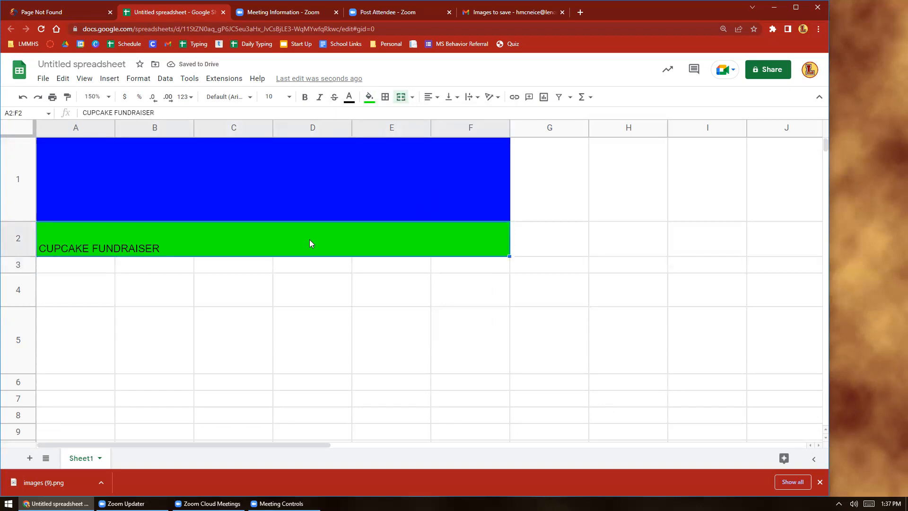
pyautogui.click(430, 97)
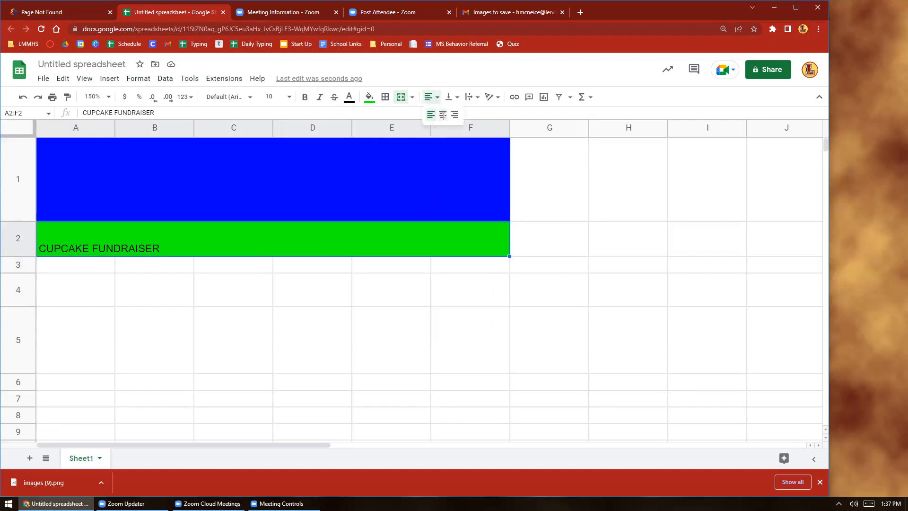
pyautogui.click(443, 114)
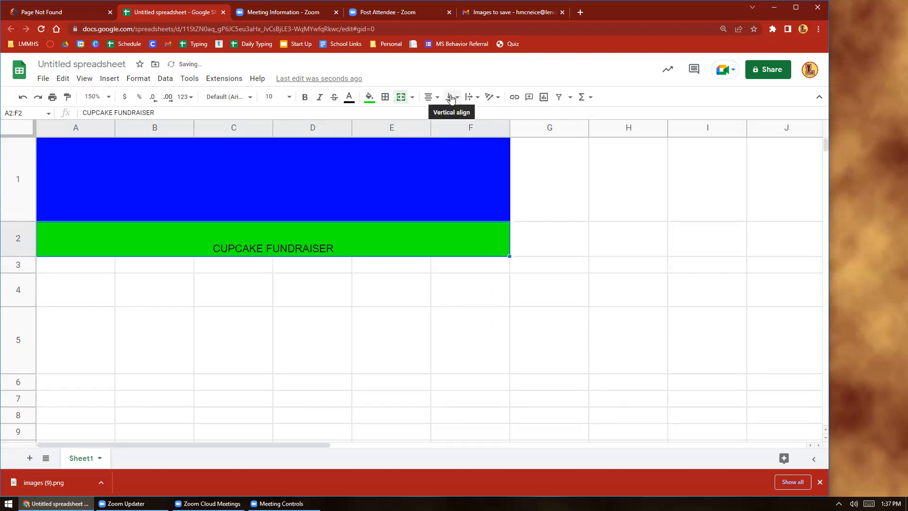
pyautogui.click(450, 97)
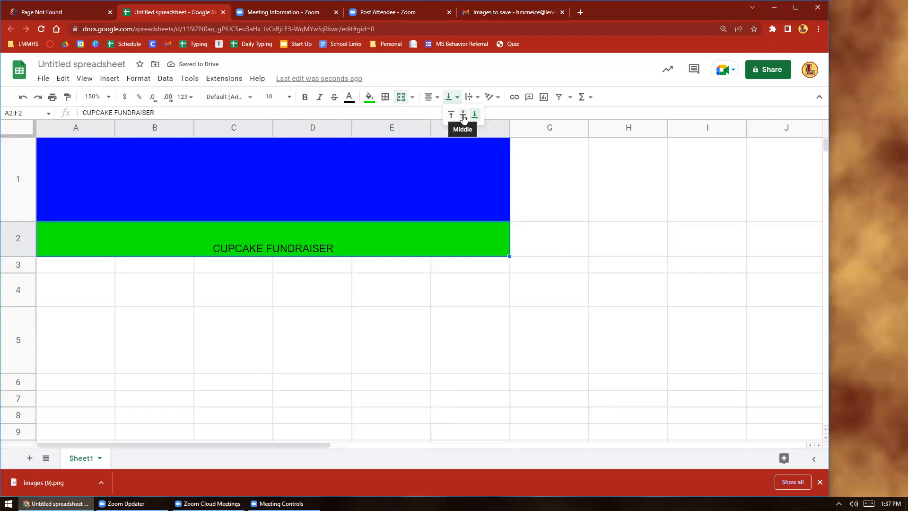
pyautogui.click(463, 115)
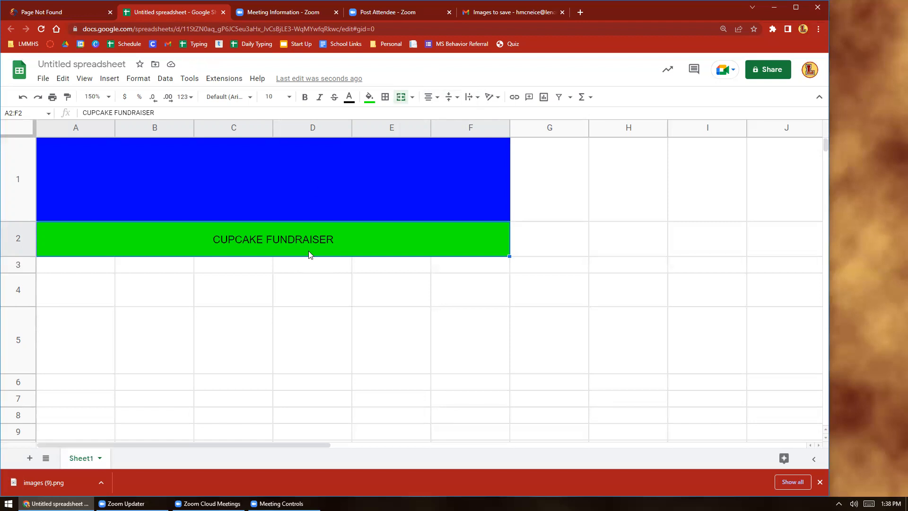
# Format the CUPCAKE FUNDRAISER title as white, bold text at font size 24
pyautogui.click(349, 96)
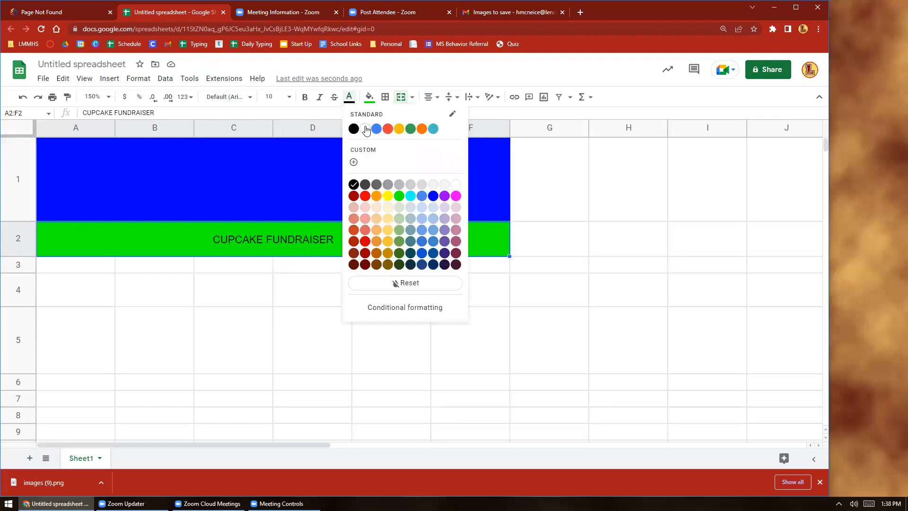
pyautogui.click(365, 128)
pyautogui.click(306, 97)
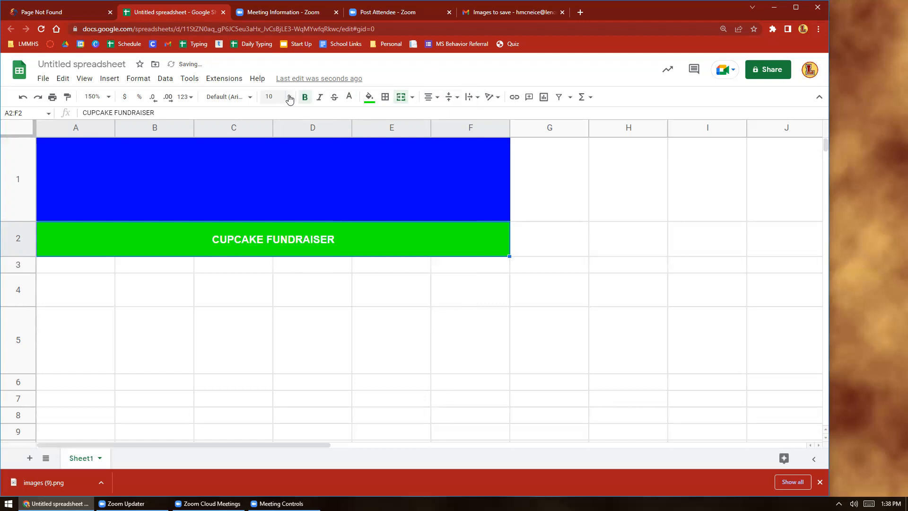
pyautogui.click(287, 97)
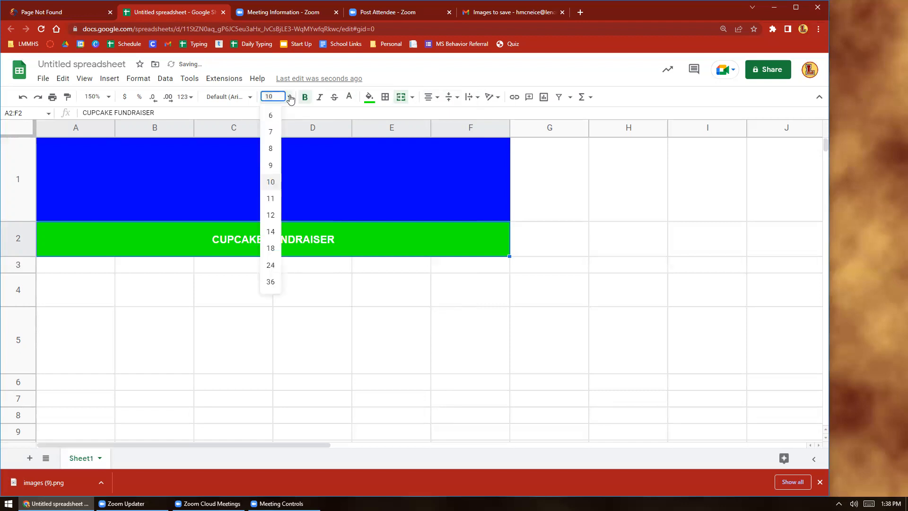
pyautogui.click(270, 266)
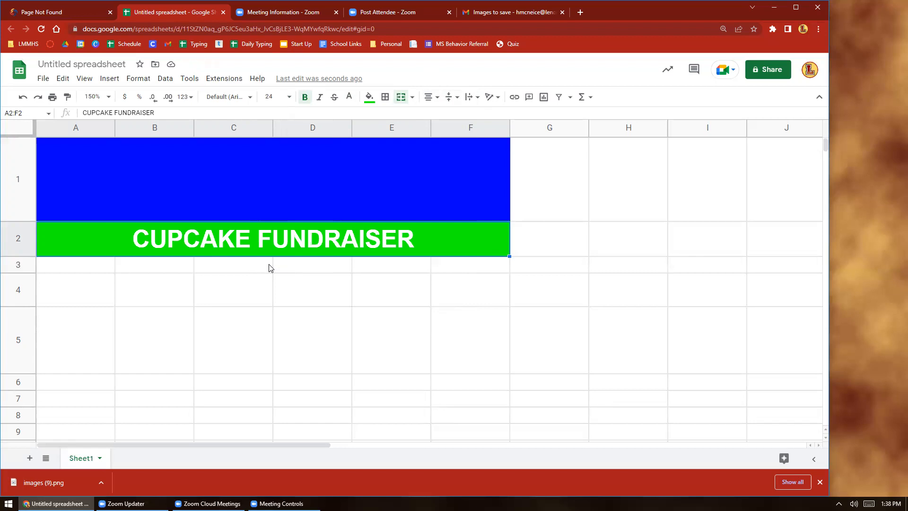
# Enter Mint Slice as the first cupcake flavor in cell A4
pyautogui.click(63, 295)
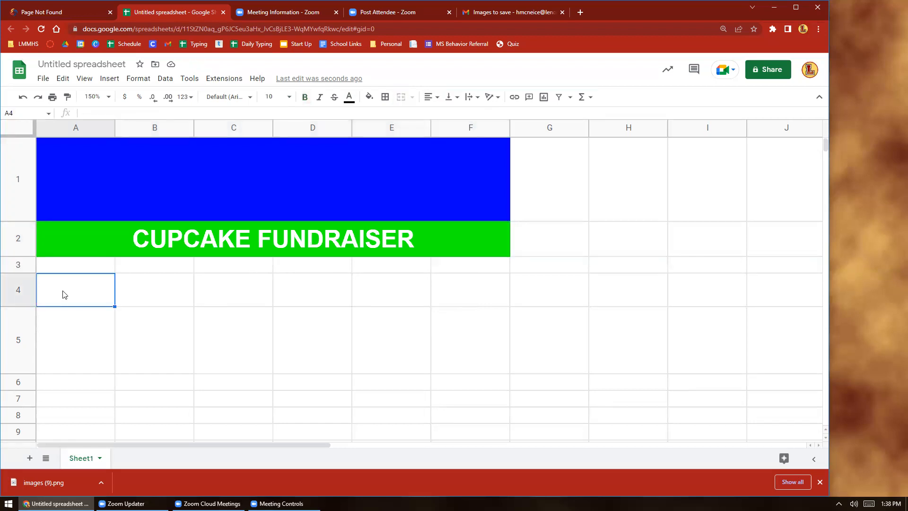
pyautogui.write('mIN')
pyautogui.press('BackSpace')
pyautogui.press('BackSpace')
pyautogui.press('BackSpace')
pyautogui.write('M')
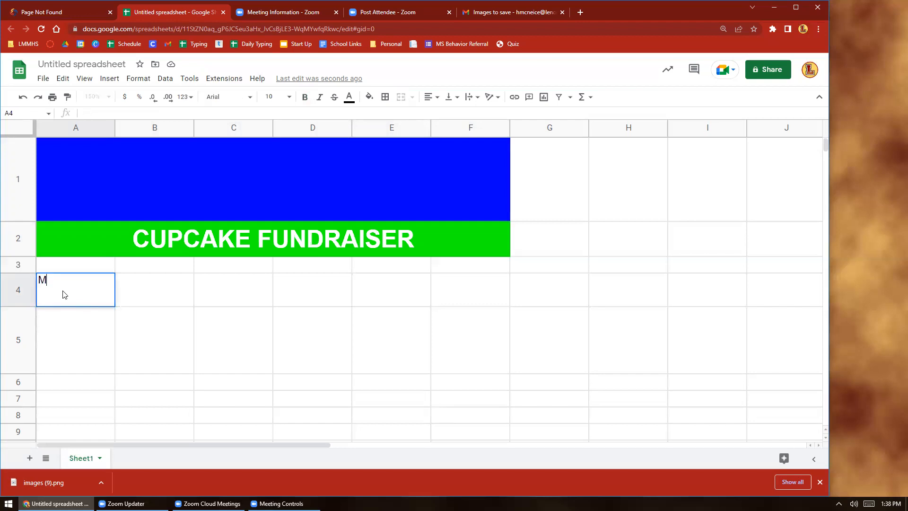
pyautogui.write('int Slice')
# Enter the flavors Peppermint Patty in cell B4 and Cookies & Cream in cell C4
pyautogui.click(141, 299)
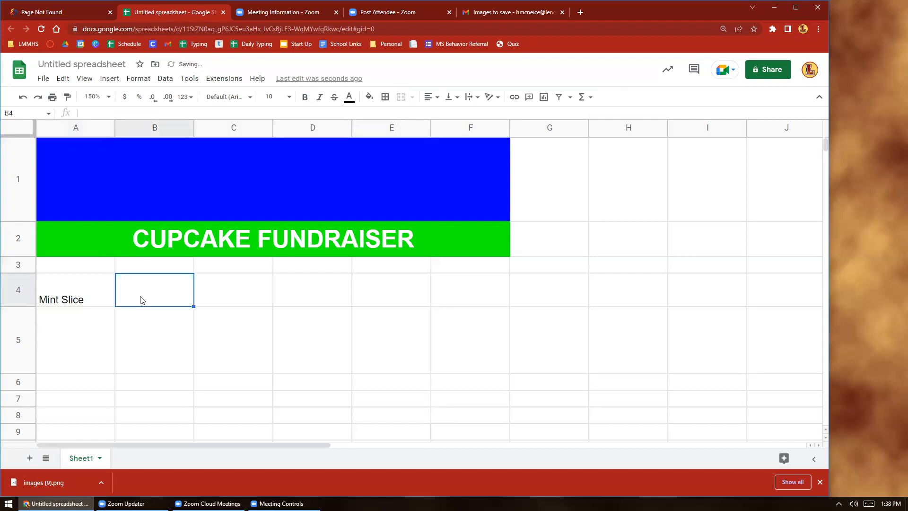
pyautogui.write('Pepper')
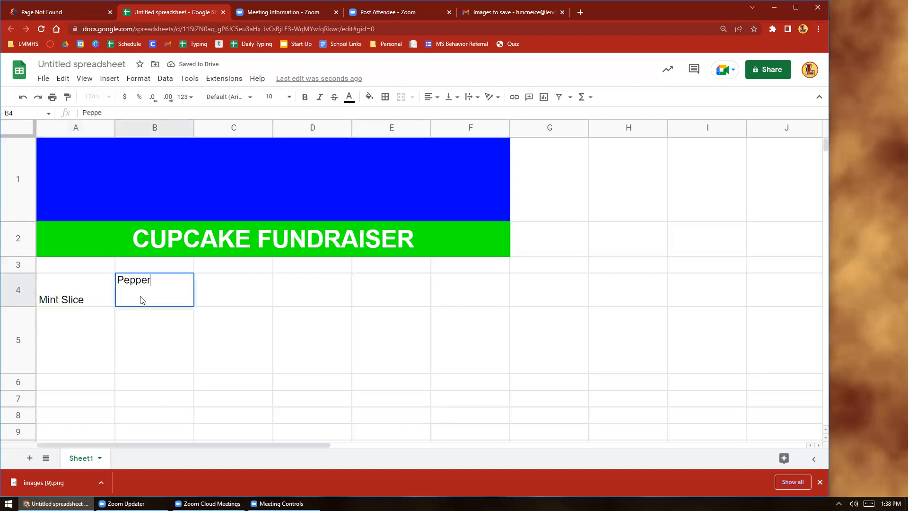
pyautogui.write('mint Patty')
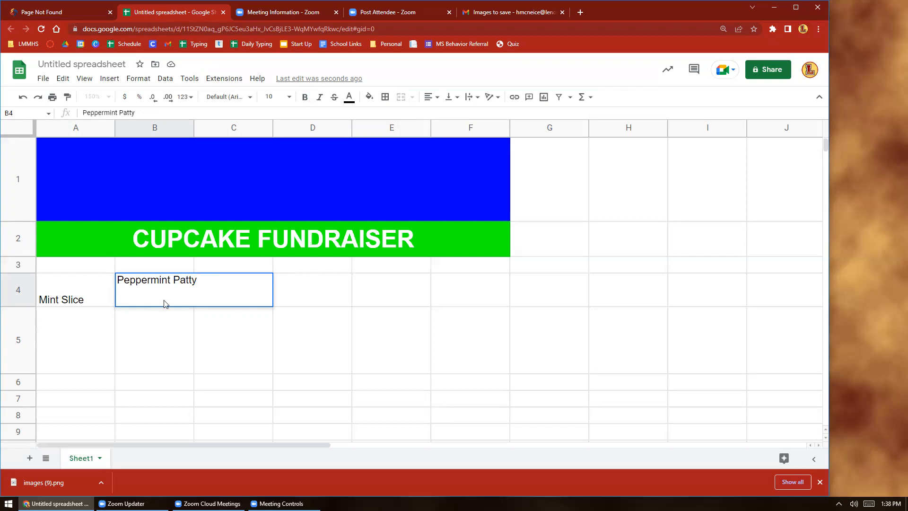
pyautogui.press('Return')
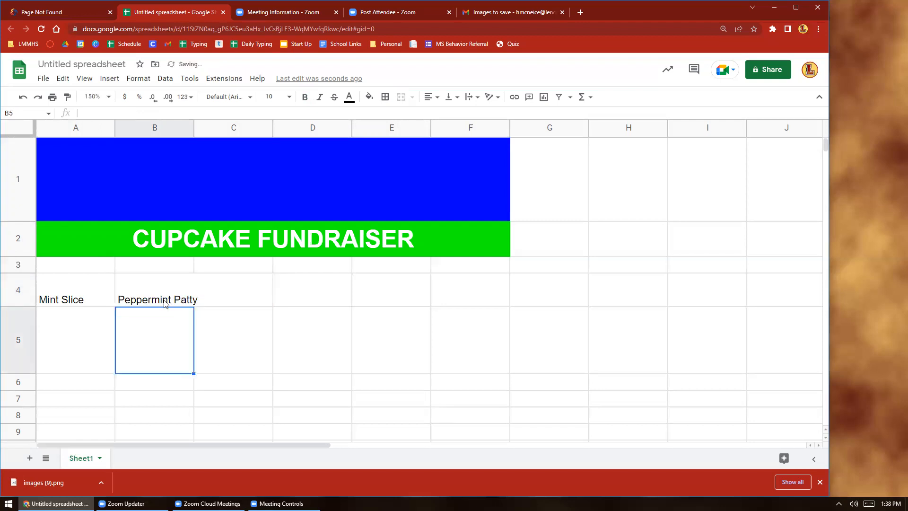
pyautogui.click(235, 294)
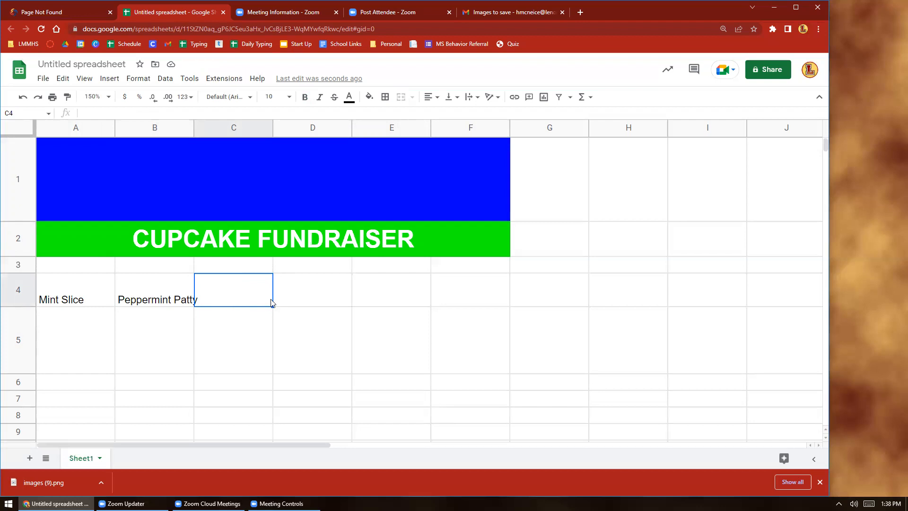
pyautogui.write('Cookies & Cream')
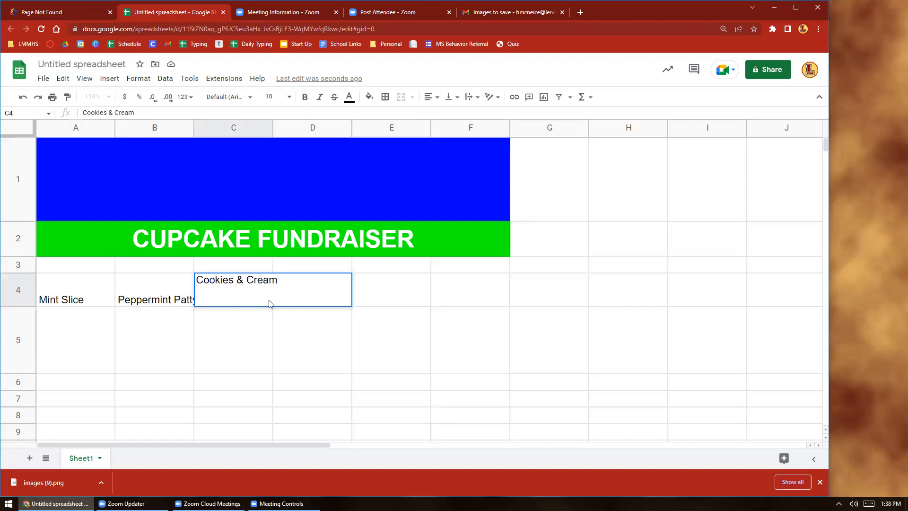
pyautogui.click(397, 293)
pyautogui.click(310, 300)
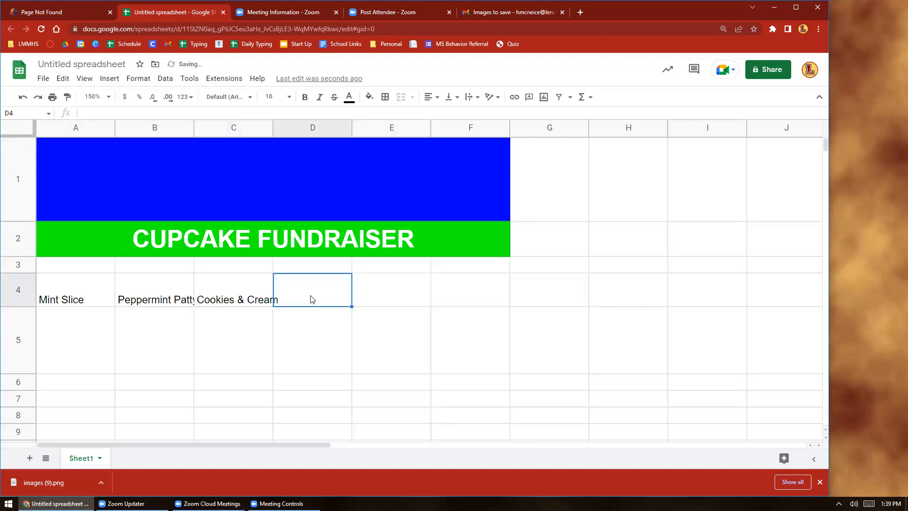
# Enter the flavors Frosted Chocolate, Cotton Candy and Rainbow Swirl in cells D4, E4 and F4
pyautogui.write('Frosted Chocolate')
pyautogui.press('Tab')
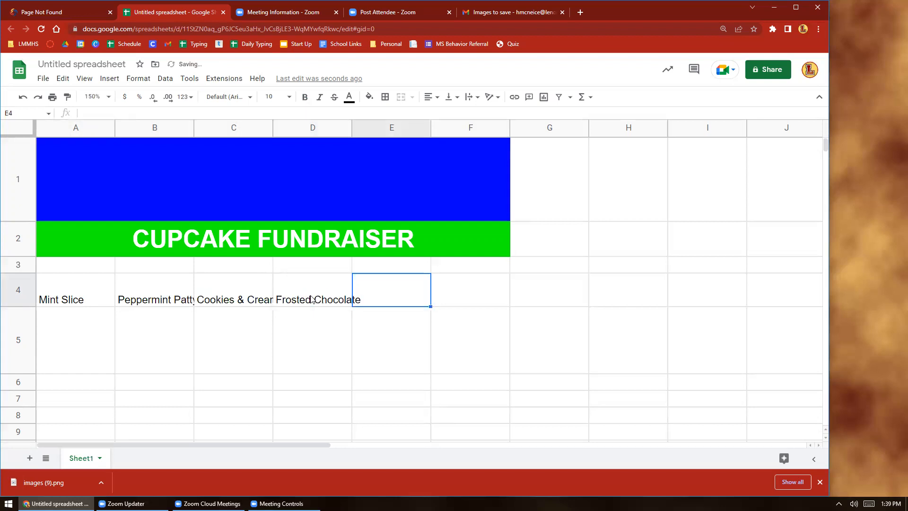
pyautogui.write('Cotton Candy')
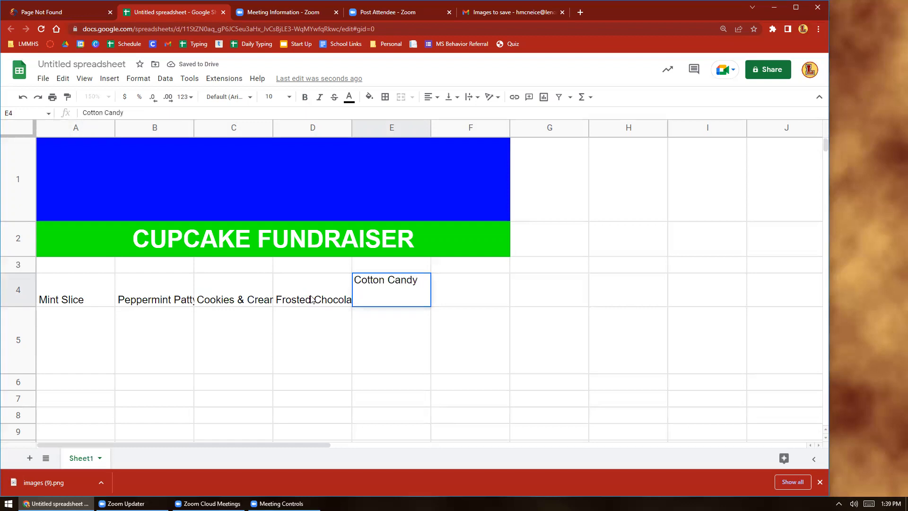
pyautogui.press('Tab')
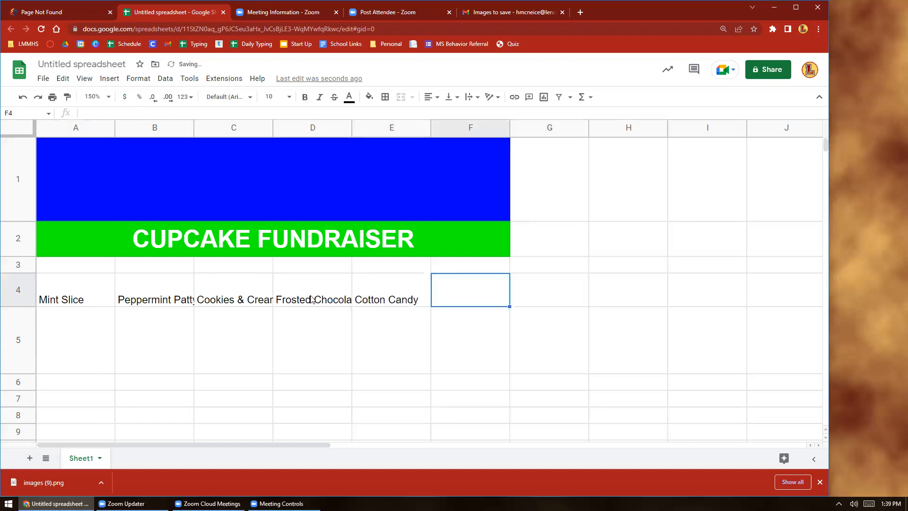
pyautogui.write('Rainb')
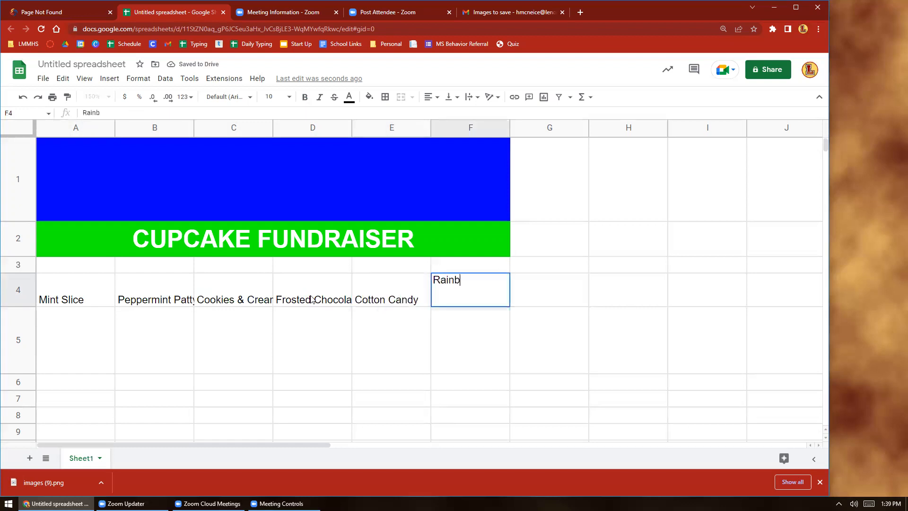
pyautogui.write('ow Swirl')
pyautogui.press('Return')
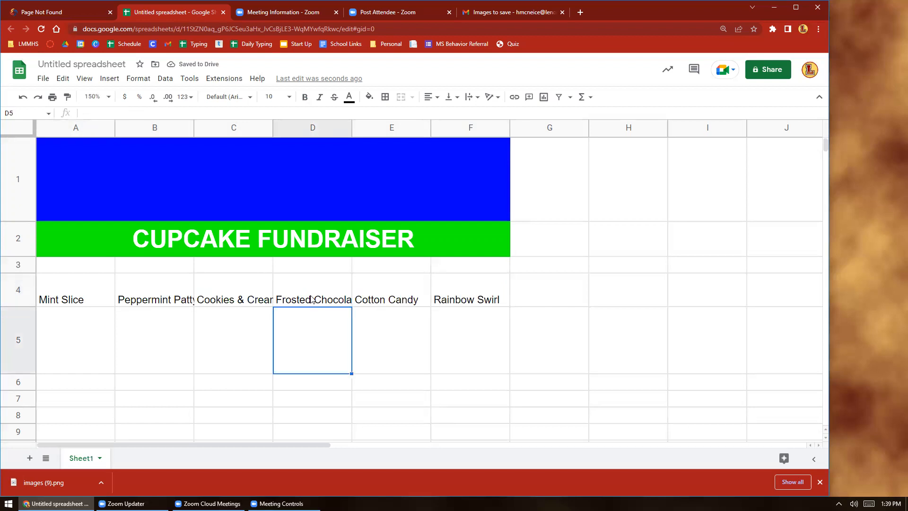
# Fill the flavor name cells A4:F4 with blue and make their text white
pyautogui.moveTo(82, 286); pyautogui.dragTo(485, 287)
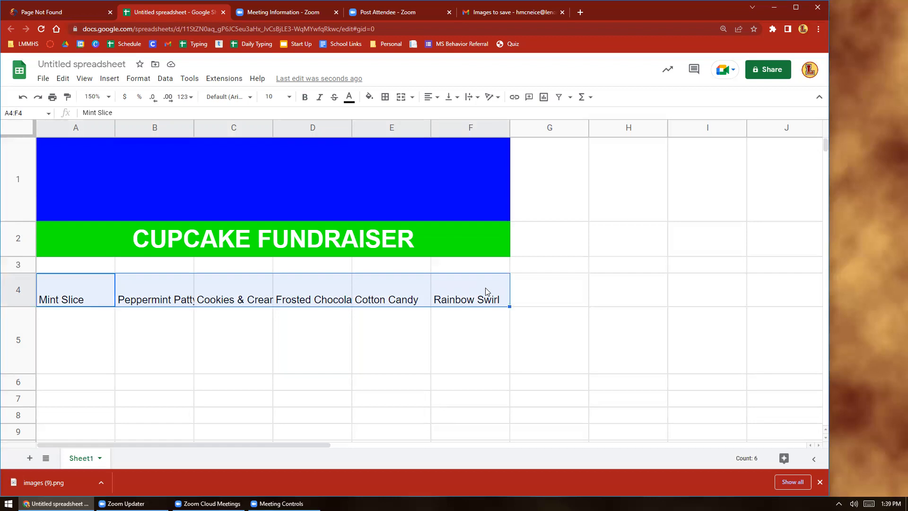
pyautogui.click(370, 98)
pyautogui.click(452, 196)
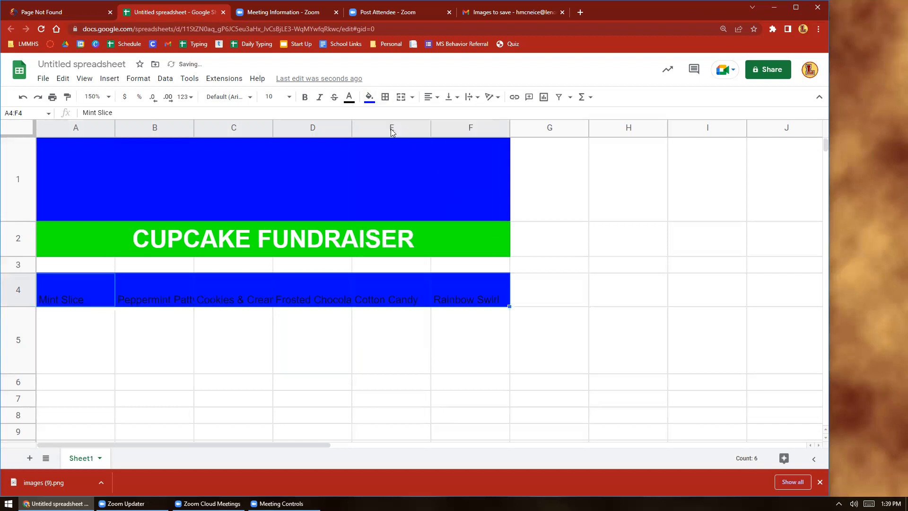
pyautogui.click(349, 97)
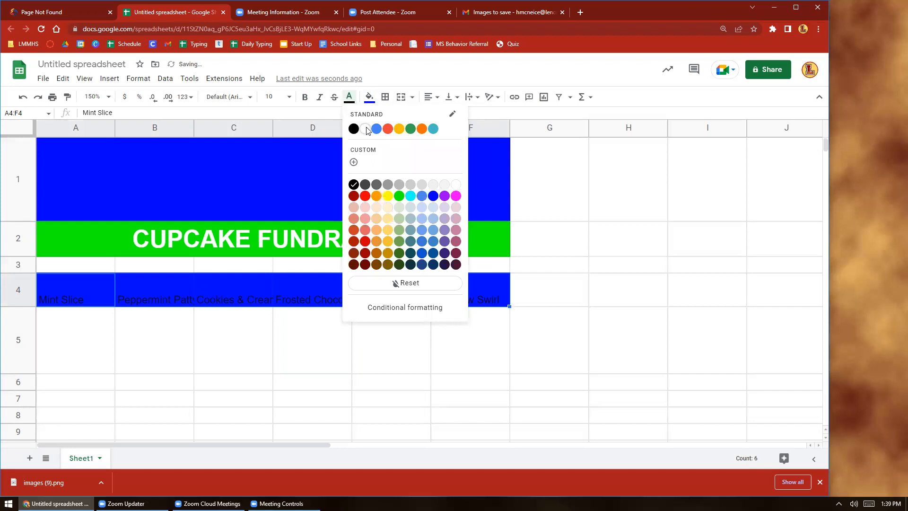
pyautogui.click(366, 129)
# Center the flavor names in A4:F4 horizontally and vertically, and wrap their text within the cells
pyautogui.click(432, 97)
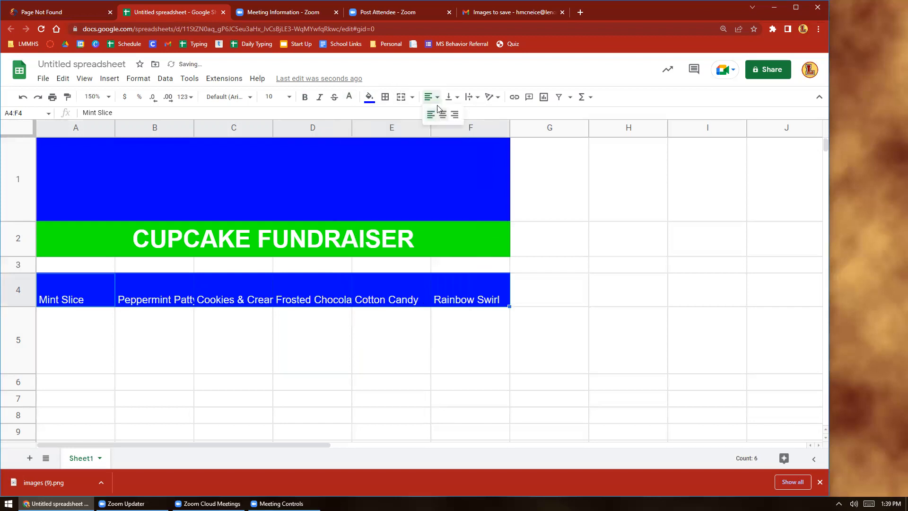
pyautogui.click(443, 114)
pyautogui.click(452, 97)
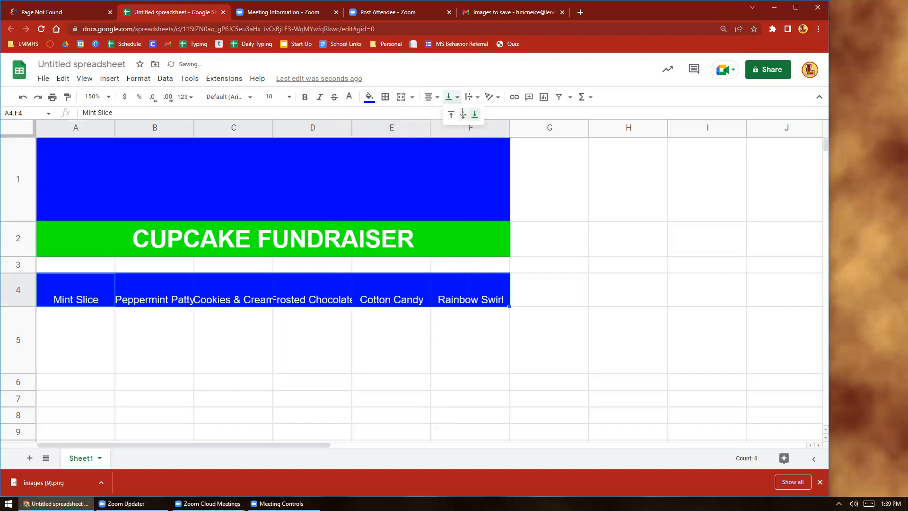
pyautogui.click(463, 113)
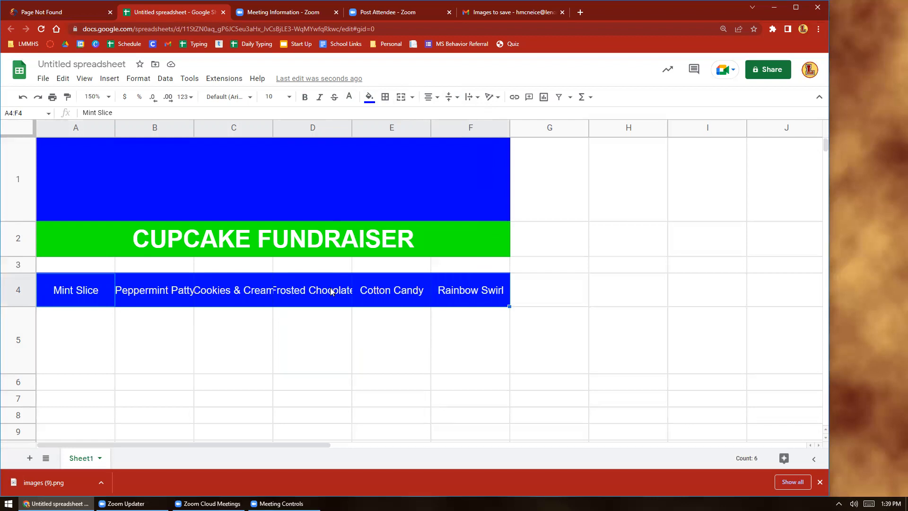
pyautogui.click(477, 98)
pyautogui.click(484, 115)
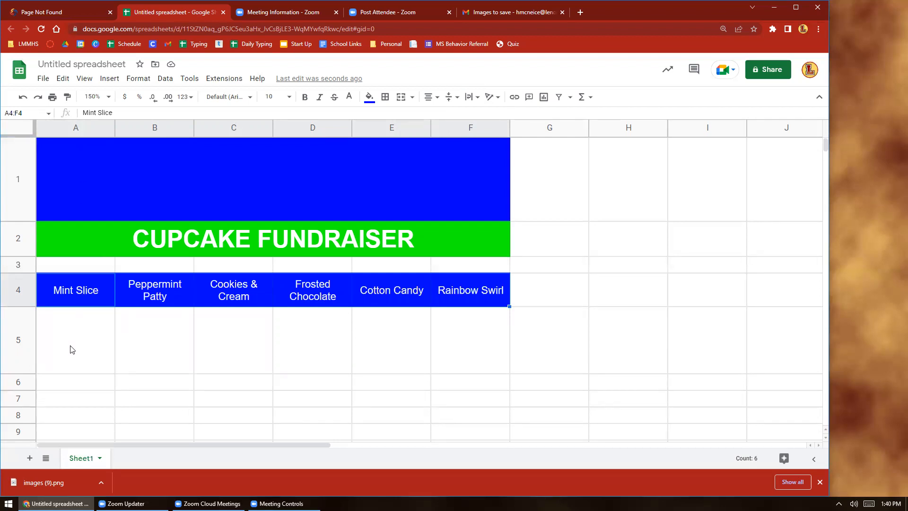
# Apply thick blue borders to all sides of the empty cells A5:F5 below the flavor names
pyautogui.moveTo(72, 349); pyautogui.dragTo(461, 345)
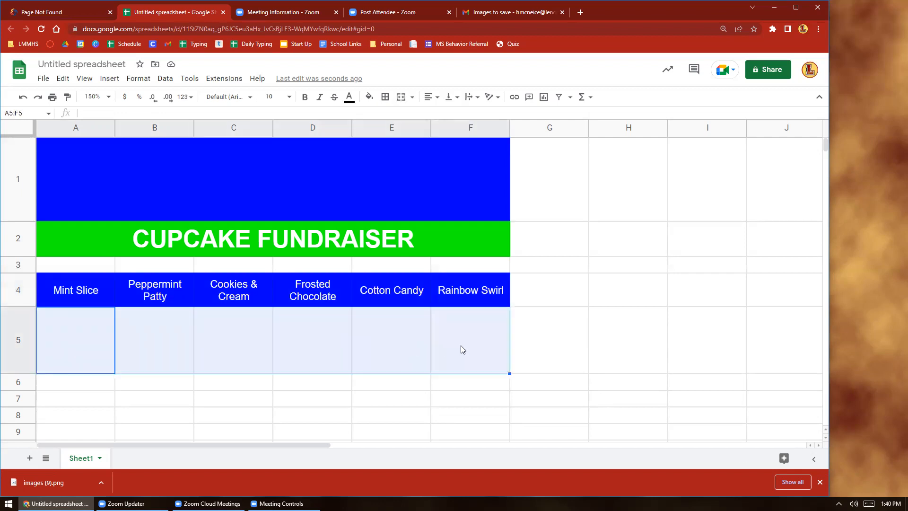
pyautogui.click(384, 98)
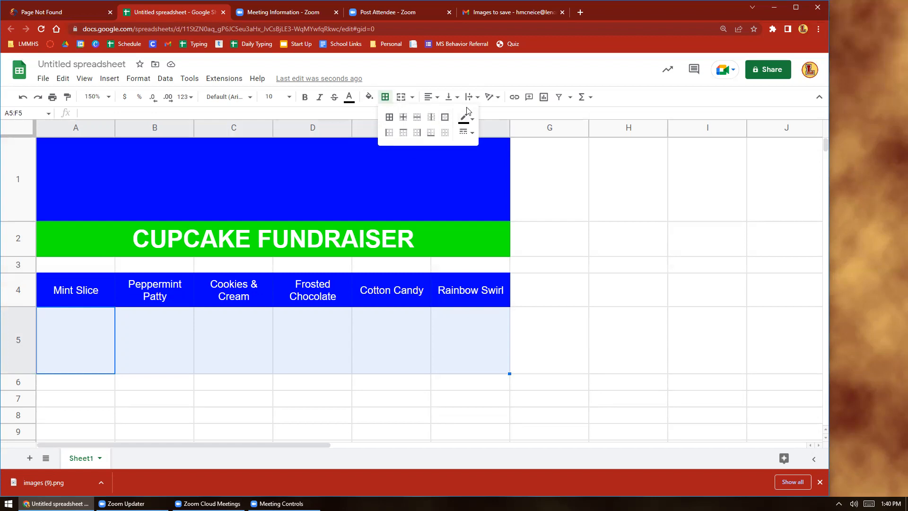
pyautogui.click(464, 124)
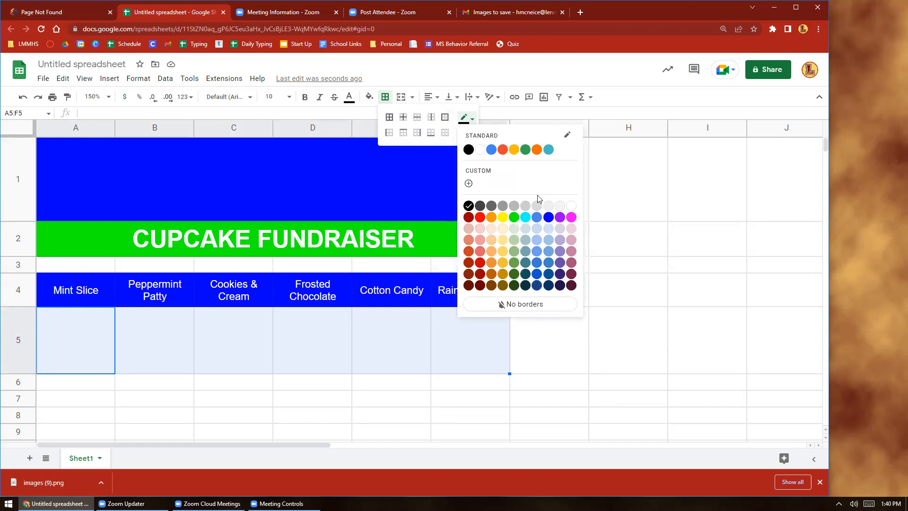
pyautogui.click(547, 217)
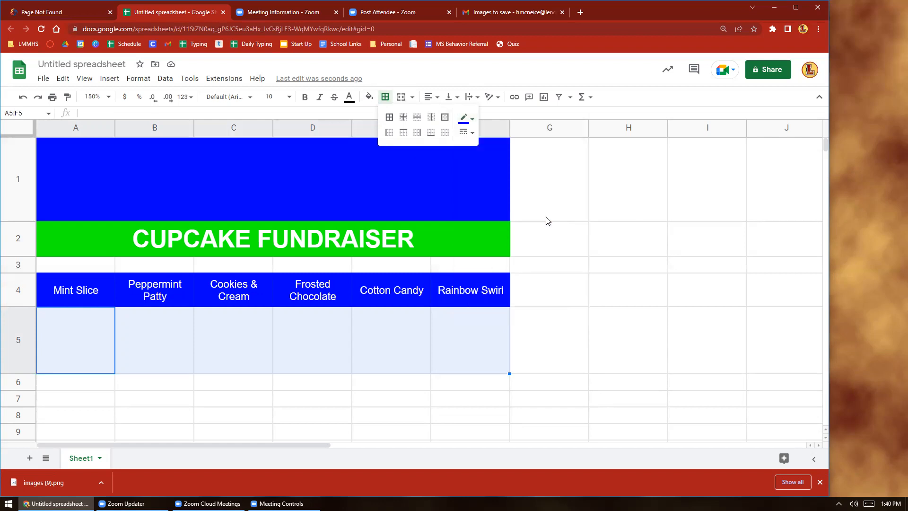
pyautogui.click(468, 133)
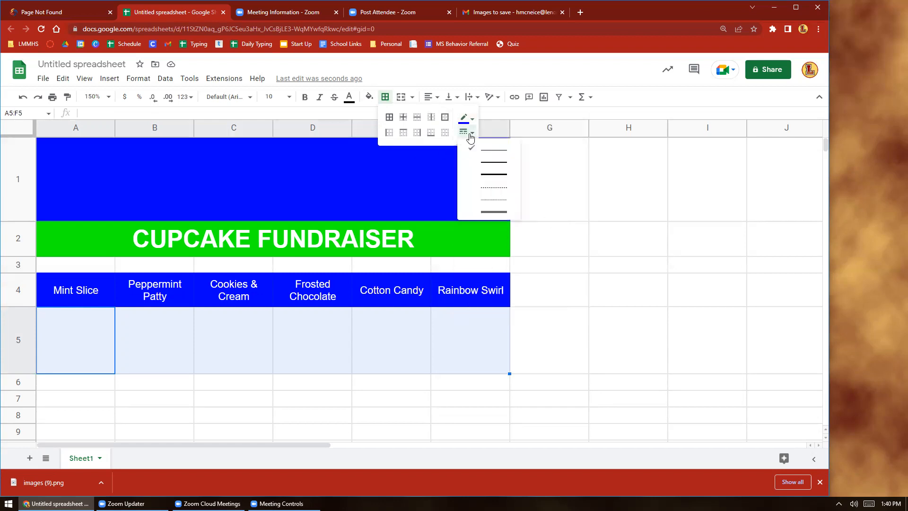
pyautogui.click(488, 176)
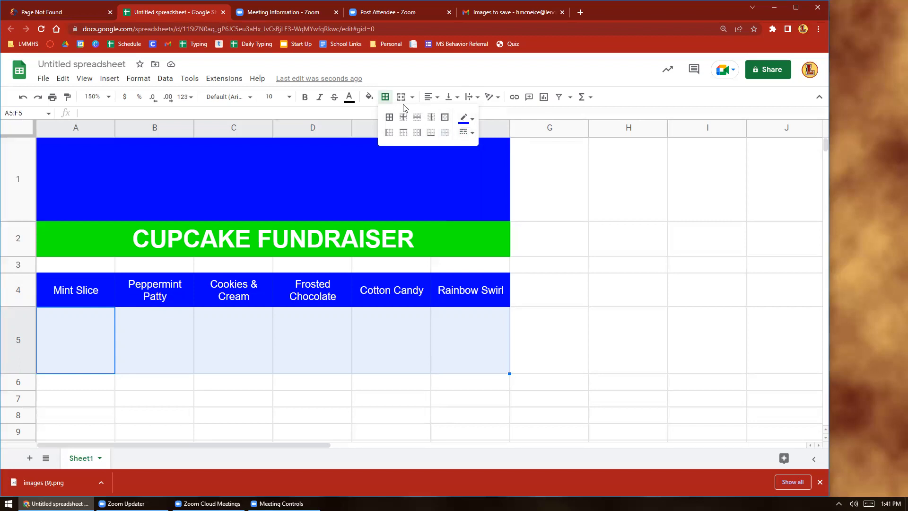
pyautogui.click(389, 118)
pyautogui.click(388, 119)
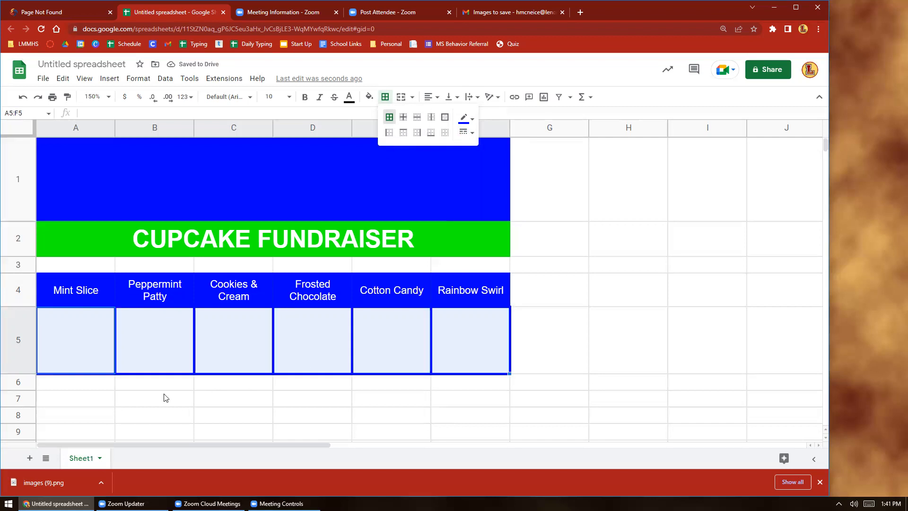
pyautogui.click(85, 385)
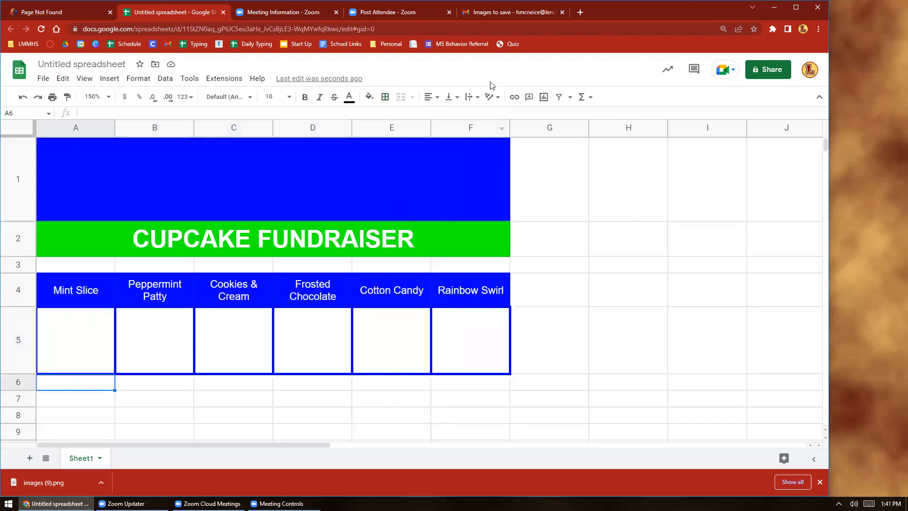
# Switch to Gmail and download the FFC Logo, Cotton Candy, Rainbow Swirl, Cookies & Cream, Peppermint Patty and Mint Slice attachments from the Images to save email
pyautogui.click(514, 12)
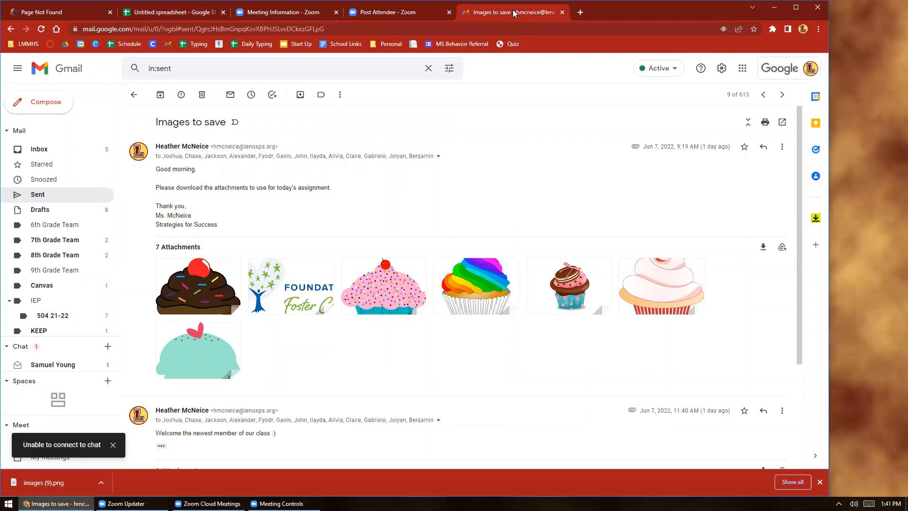
pyautogui.moveTo(181, 284)
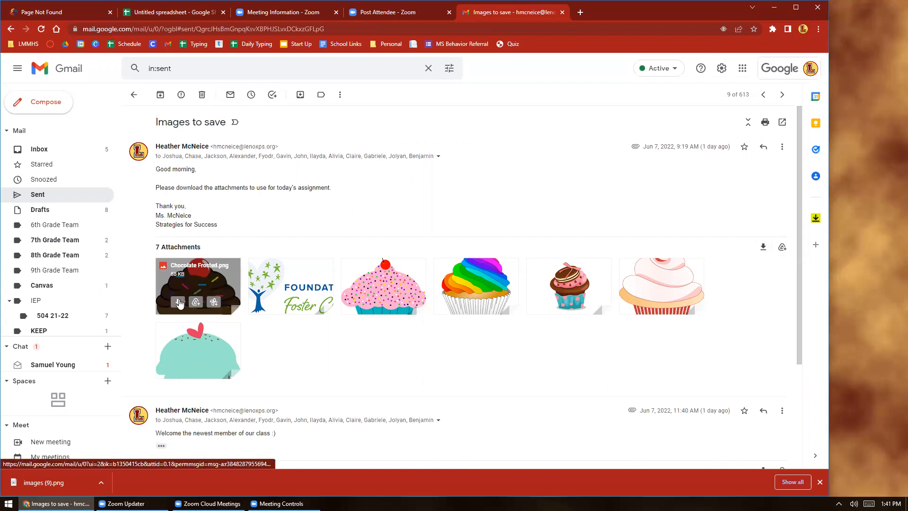
pyautogui.click(177, 302)
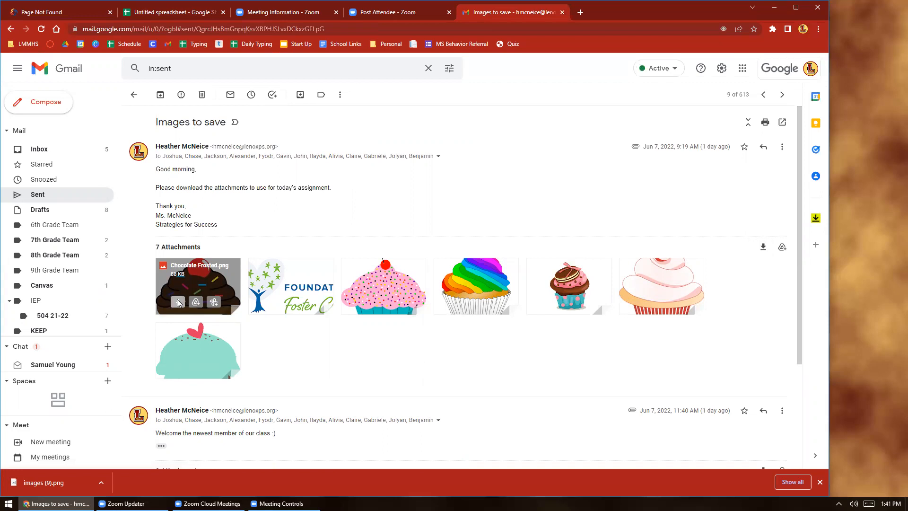
pyautogui.click(271, 303)
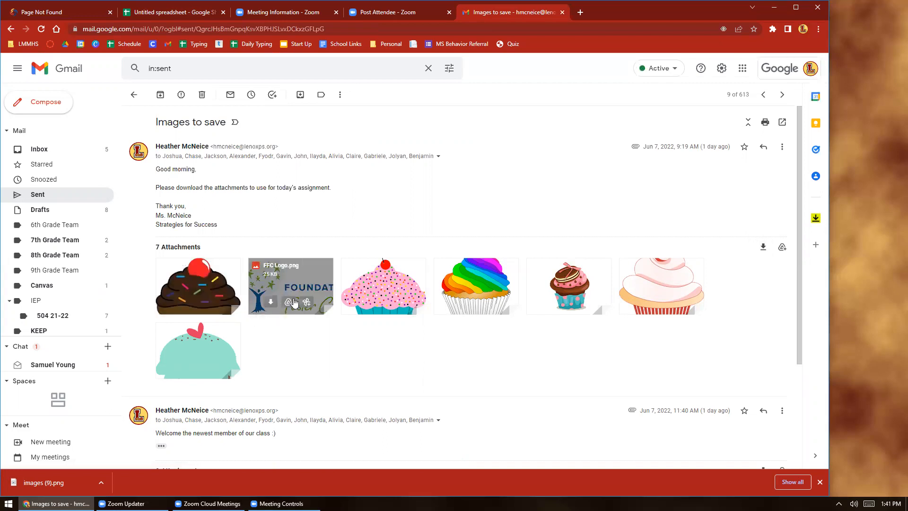
pyautogui.moveTo(455, 299)
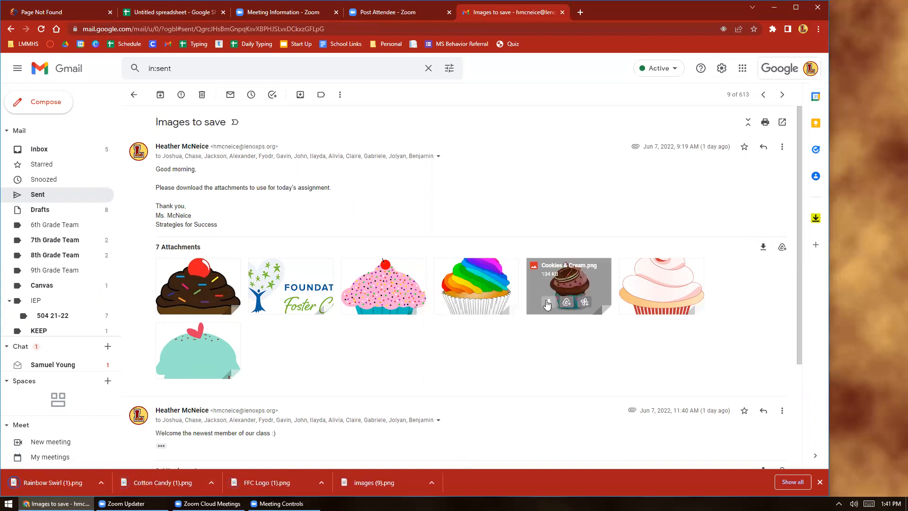
pyautogui.click(548, 302)
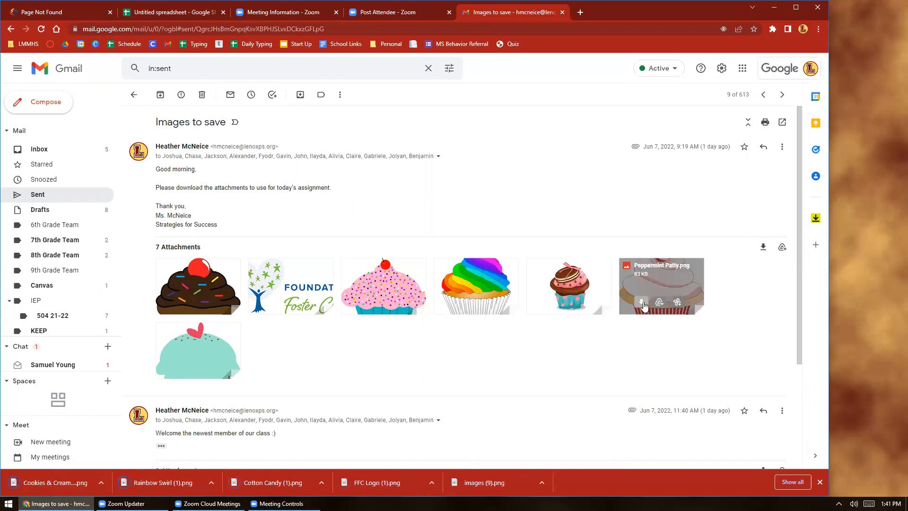
pyautogui.click(641, 302)
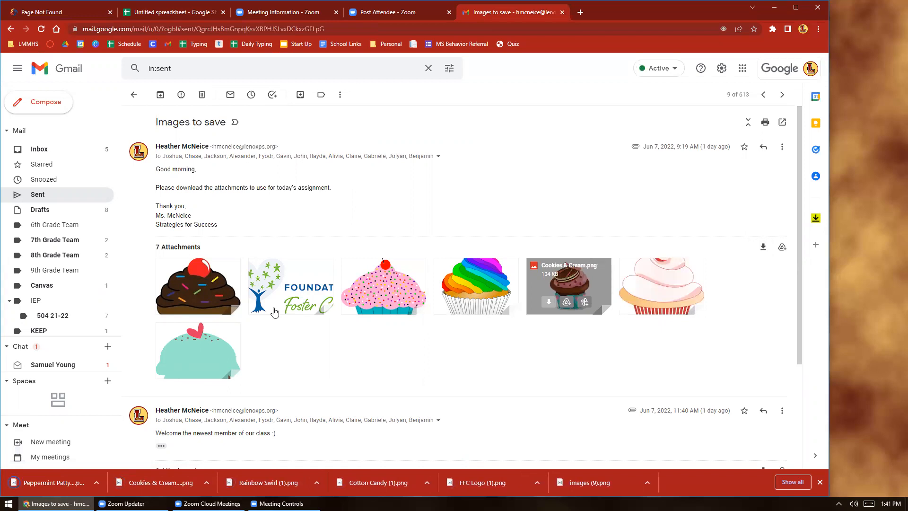
pyautogui.click(178, 367)
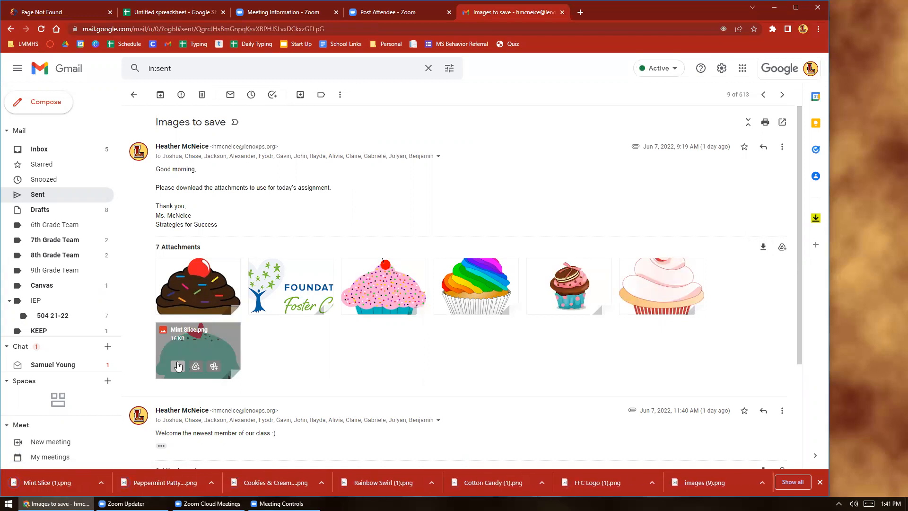
# Switch back to the Google Sheets spreadsheet and insert the Mint Slice image from Downloads into cell A5
pyautogui.click(161, 12)
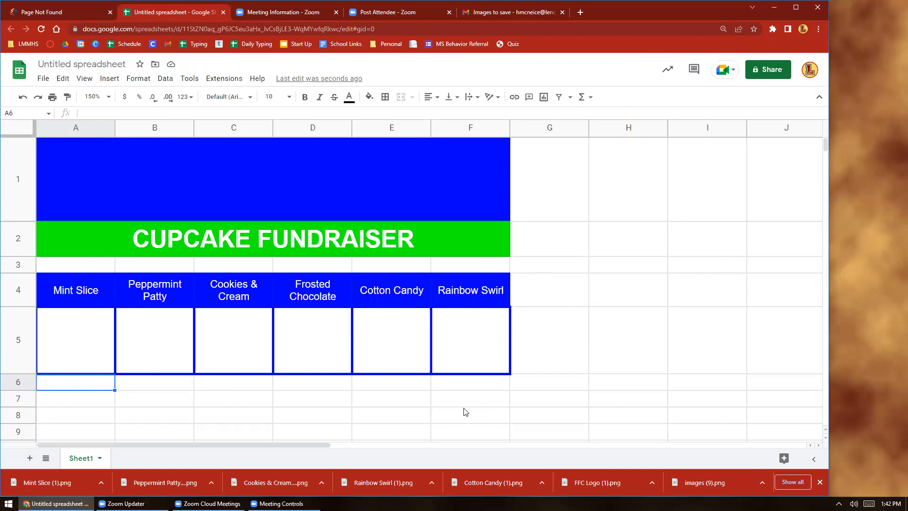
pyautogui.click(80, 334)
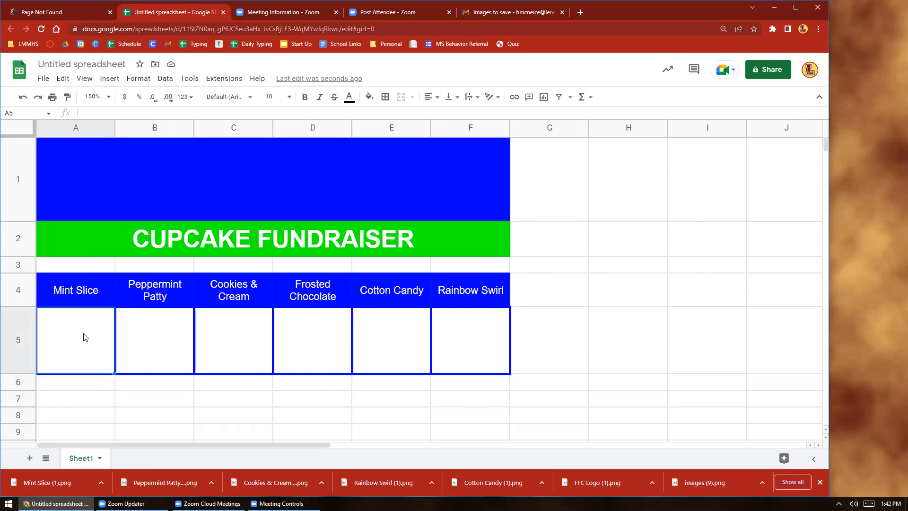
pyautogui.click(109, 80)
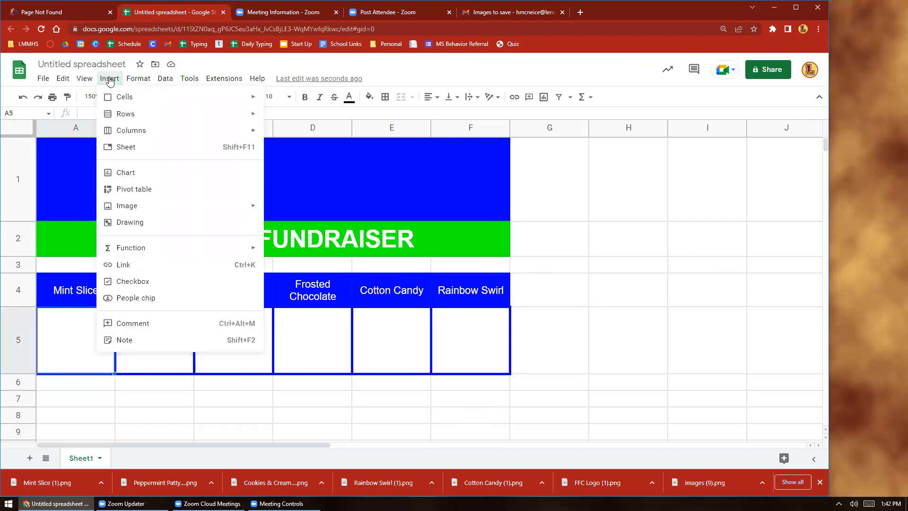
pyautogui.moveTo(127, 209)
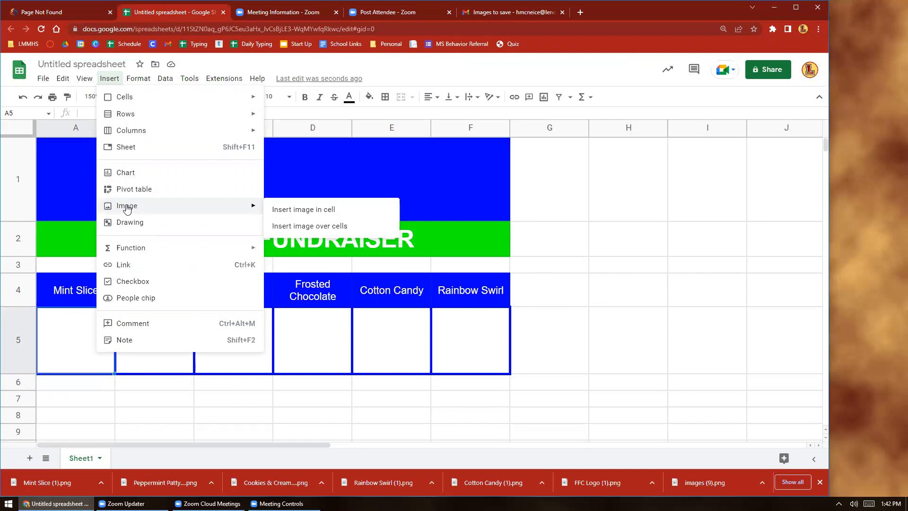
pyautogui.click(307, 210)
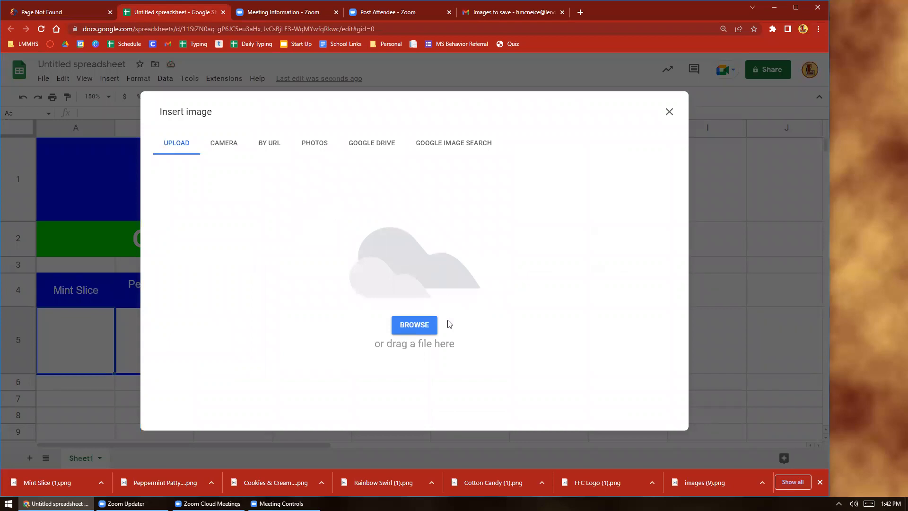
pyautogui.click(416, 326)
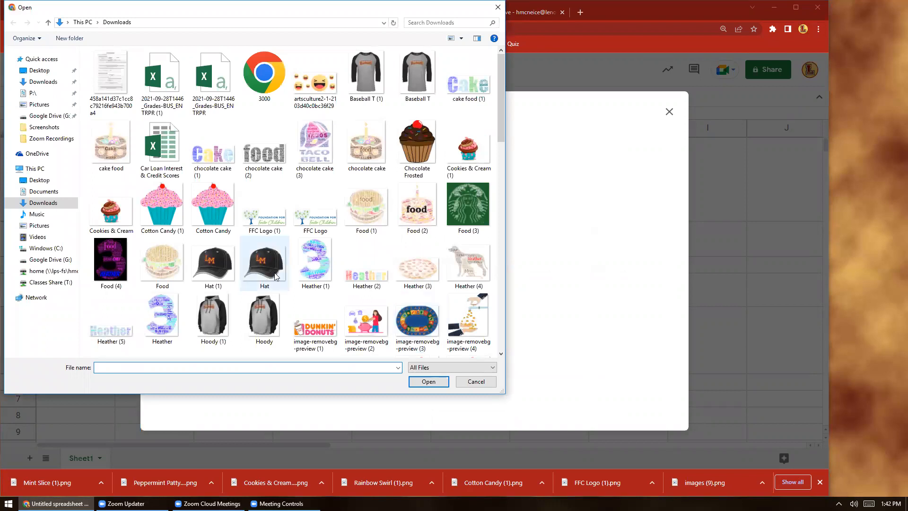
pyautogui.scroll(-5, 277, 276)
pyautogui.scroll(-3, 276, 276)
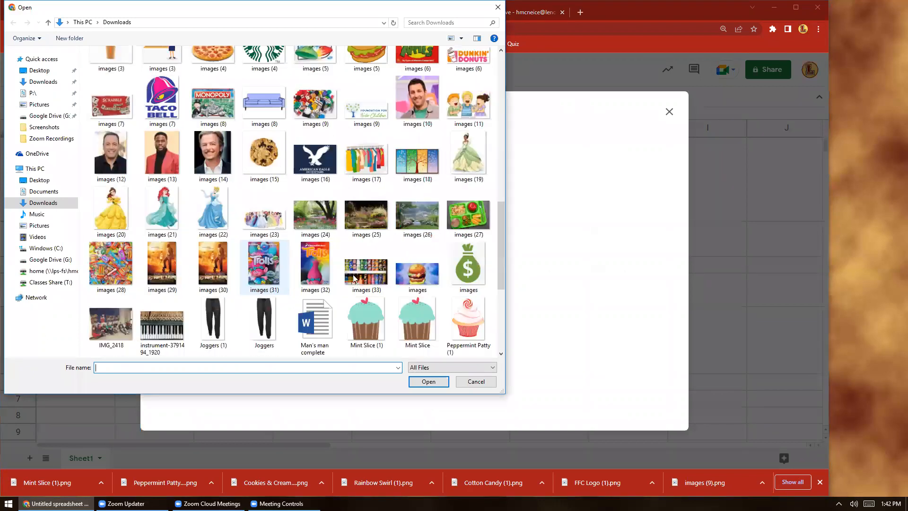
pyautogui.click(410, 314)
pyautogui.click(433, 383)
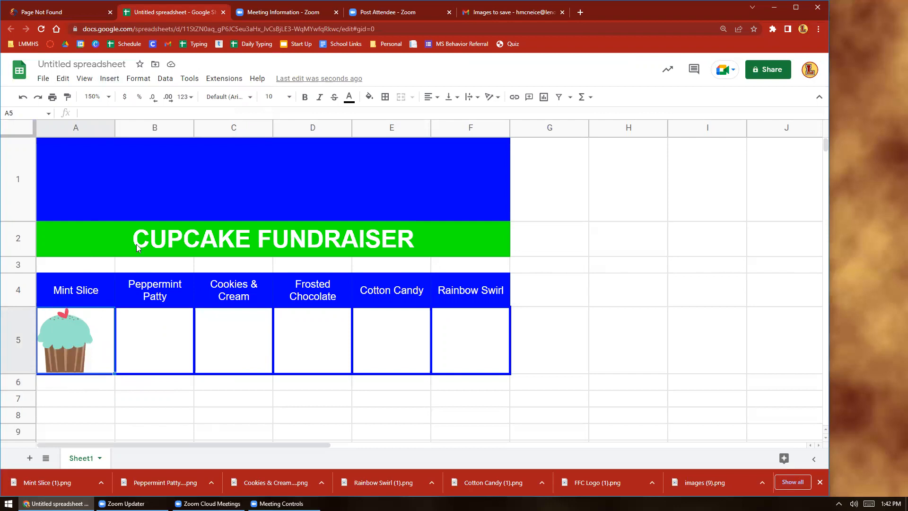
# Center the Mint Slice image in A5 horizontally and vertically, and make row 5 slightly taller to fit it
pyautogui.click(431, 97)
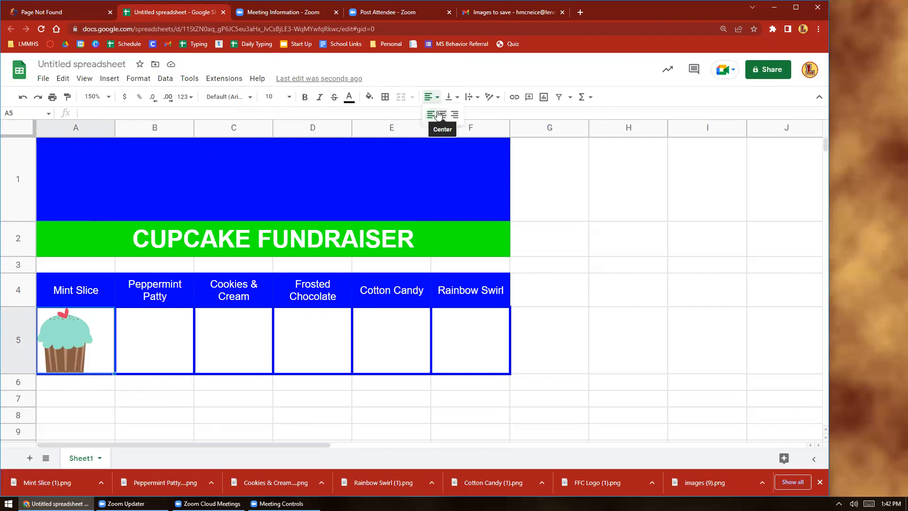
pyautogui.click(445, 117)
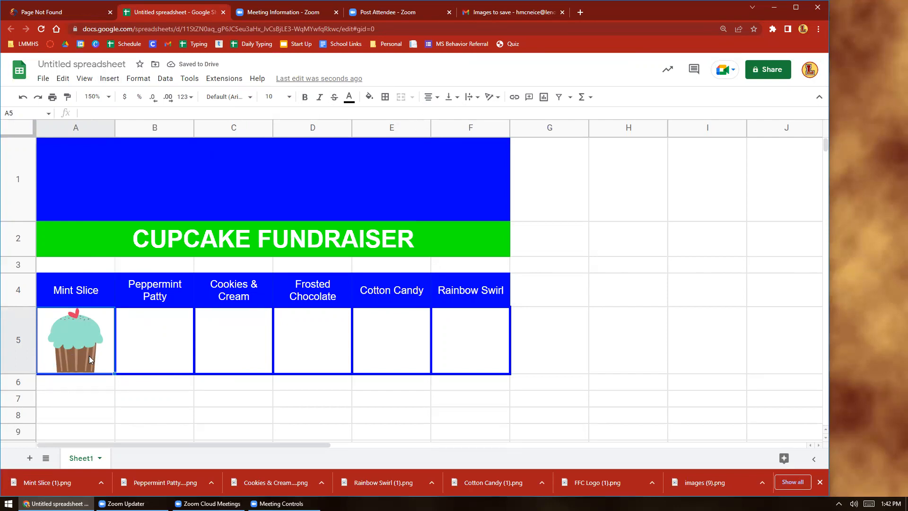
pyautogui.moveTo(23, 373); pyautogui.dragTo(25, 431)
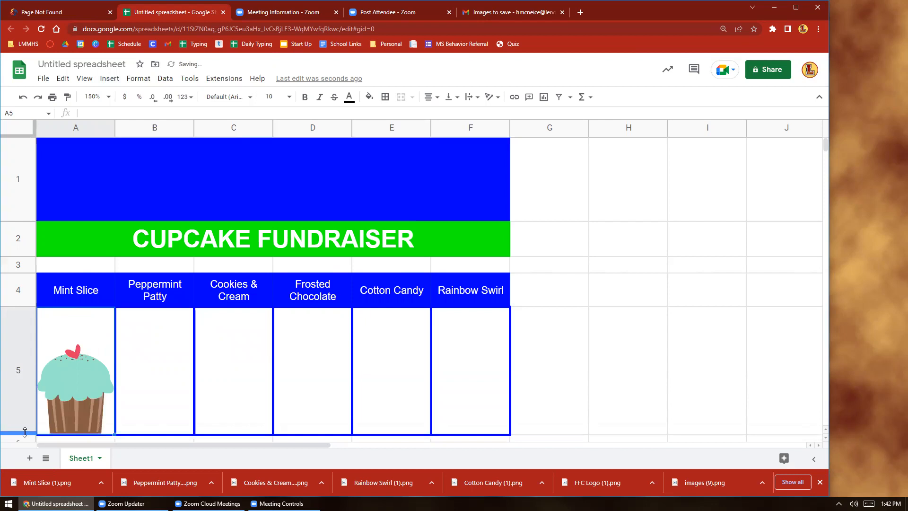
pyautogui.click(457, 99)
pyautogui.click(462, 113)
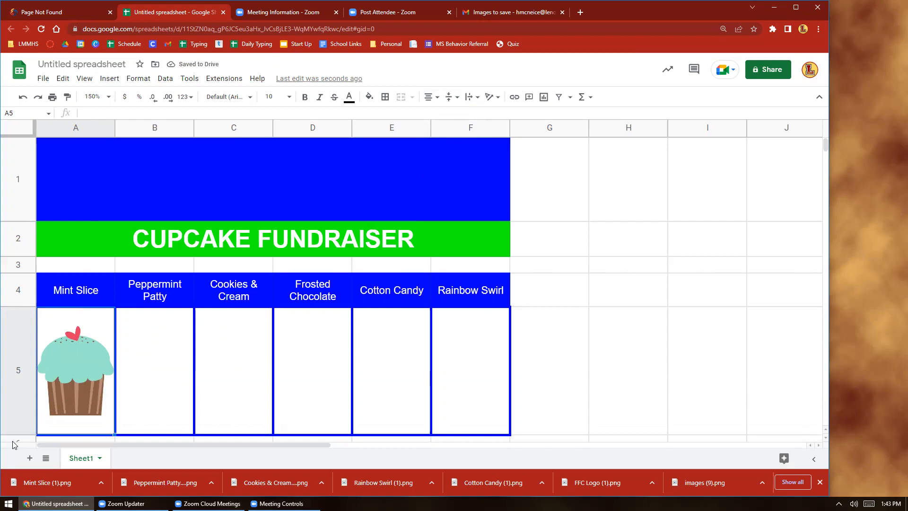
pyautogui.moveTo(19, 434); pyautogui.dragTo(23, 378)
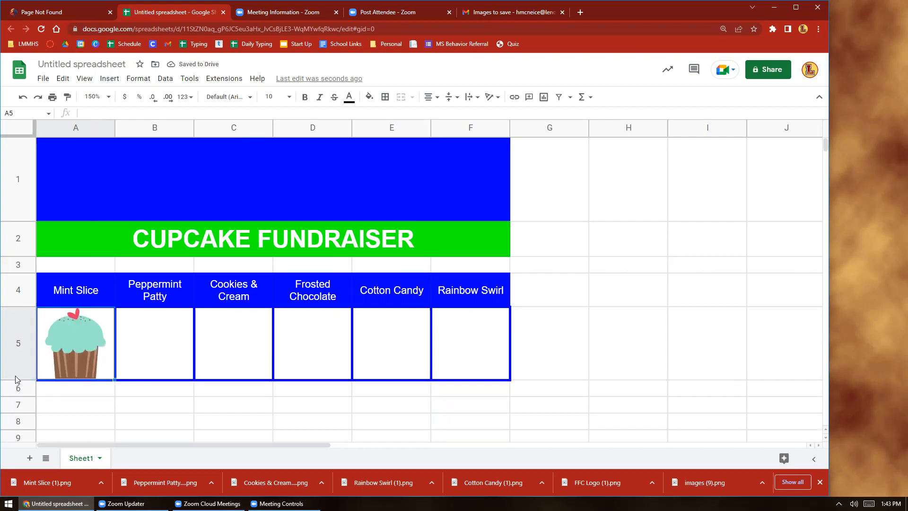
pyautogui.moveTo(18, 378); pyautogui.dragTo(18, 373)
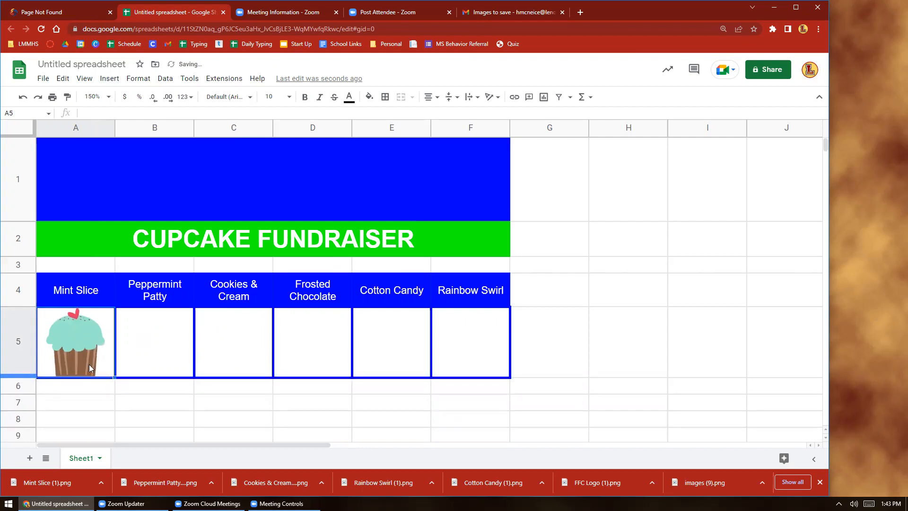
# Insert the Peppermint Patty (1) image from Downloads into cell B5
pyautogui.click(157, 345)
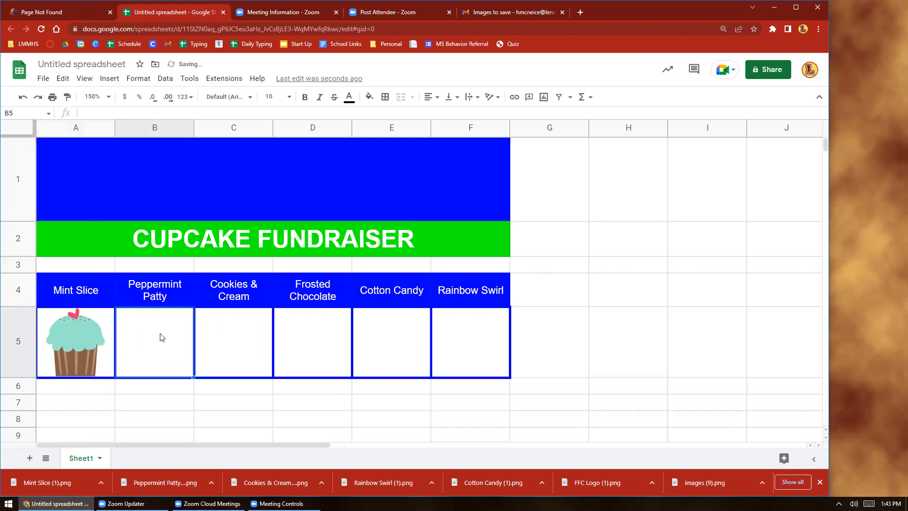
pyautogui.click(109, 79)
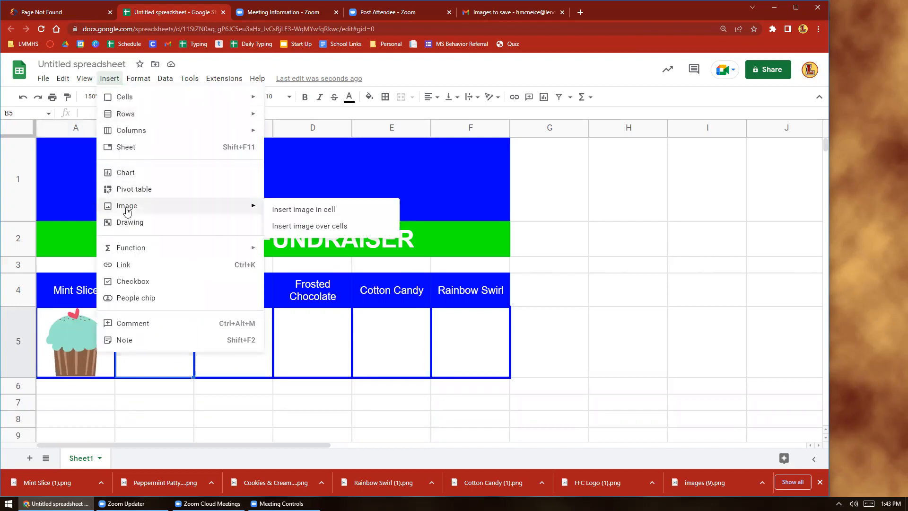
pyautogui.moveTo(227, 206)
pyautogui.click(286, 209)
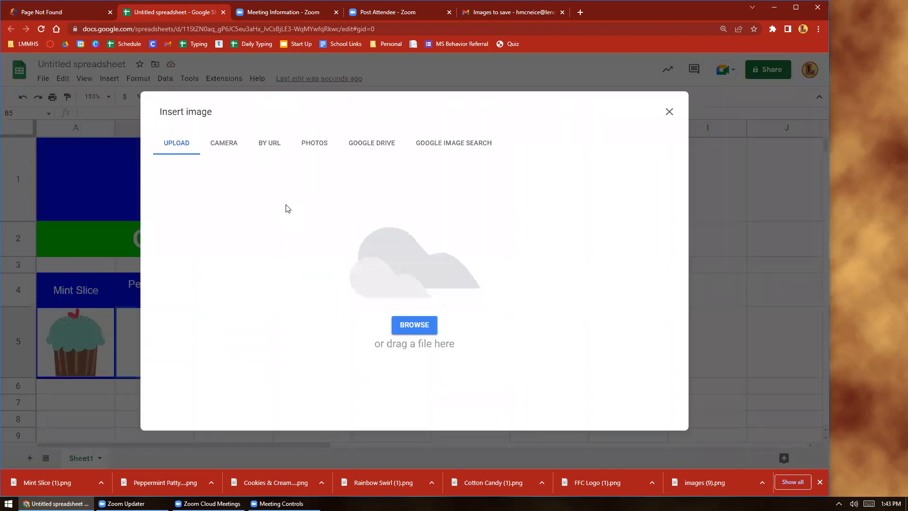
pyautogui.click(420, 325)
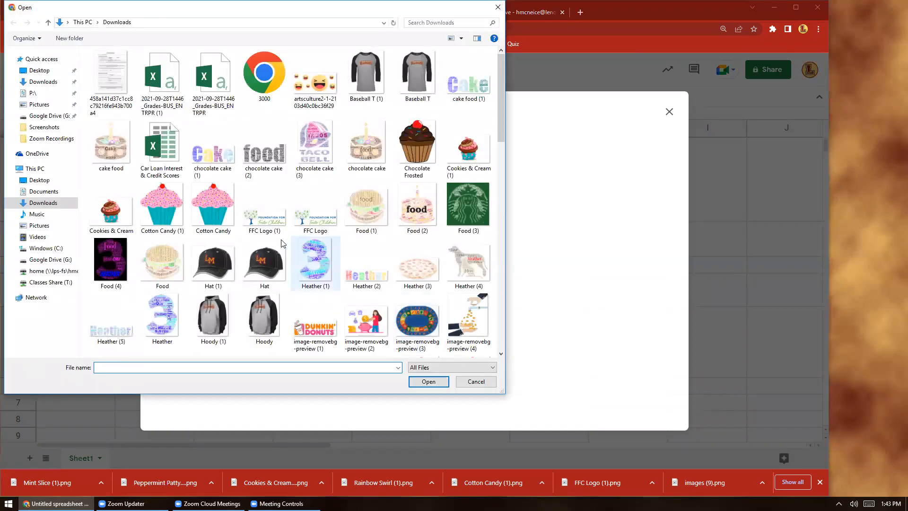
pyautogui.scroll(-2, 277, 244)
pyautogui.scroll(-3, 276, 244)
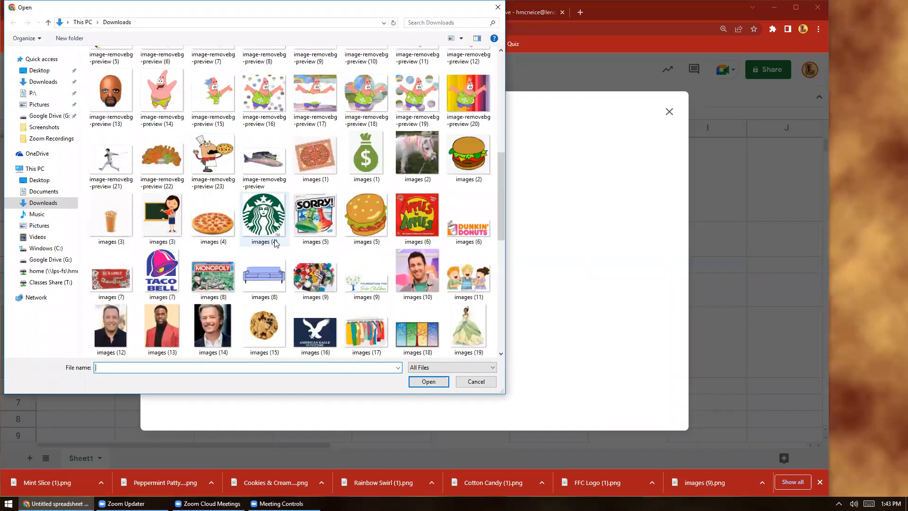
pyautogui.scroll(-3, 276, 243)
pyautogui.scroll(-3, 276, 244)
pyautogui.click(457, 126)
pyautogui.click(436, 382)
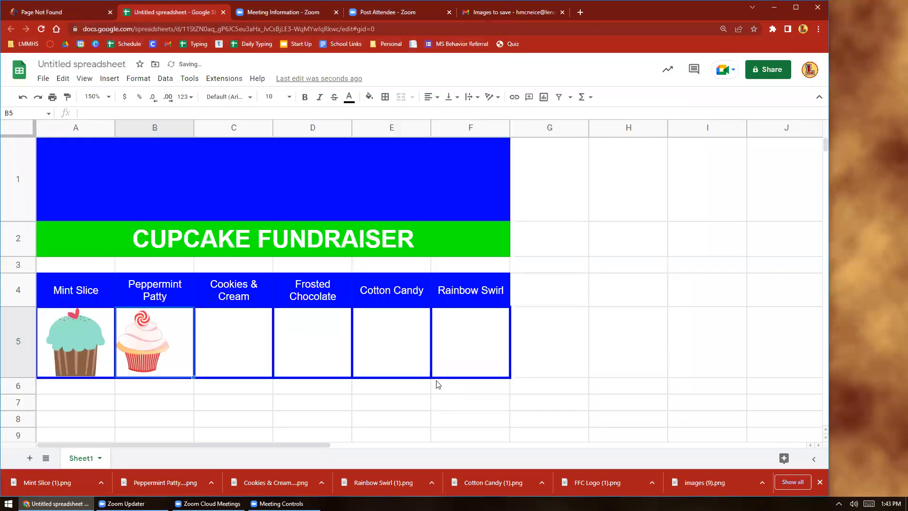
# Center the Peppermint Patty image in B5 horizontally and vertically
pyautogui.click(429, 96)
pyautogui.click(443, 115)
pyautogui.click(452, 96)
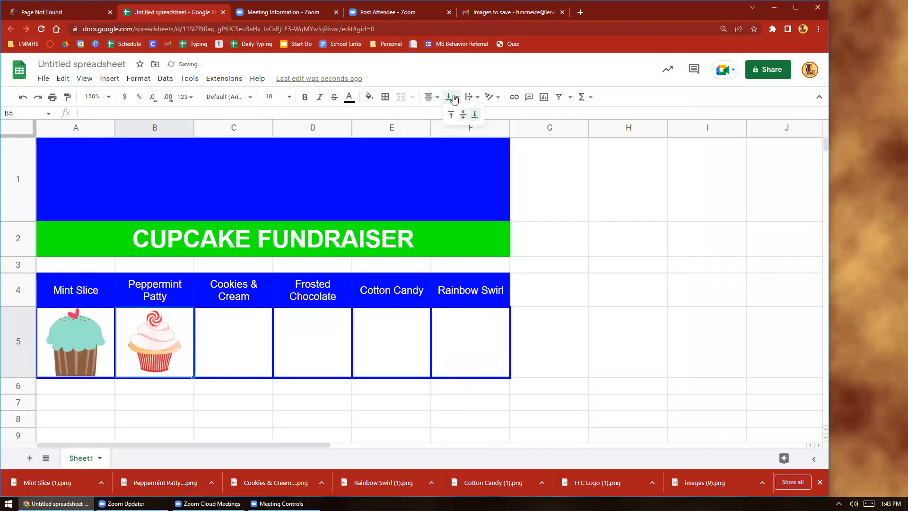
pyautogui.click(465, 115)
# Insert the Cookies & Cream (1) image from Downloads into cell C5
pyautogui.click(240, 350)
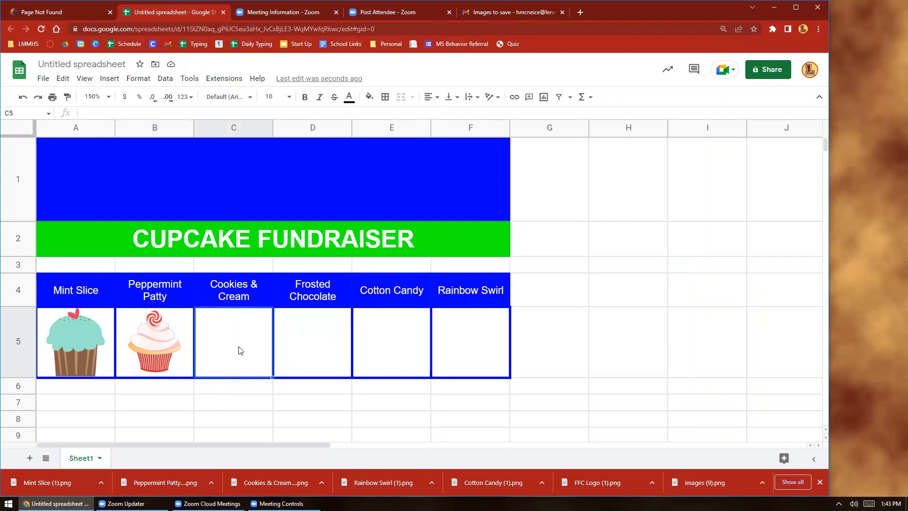
pyautogui.click(113, 80)
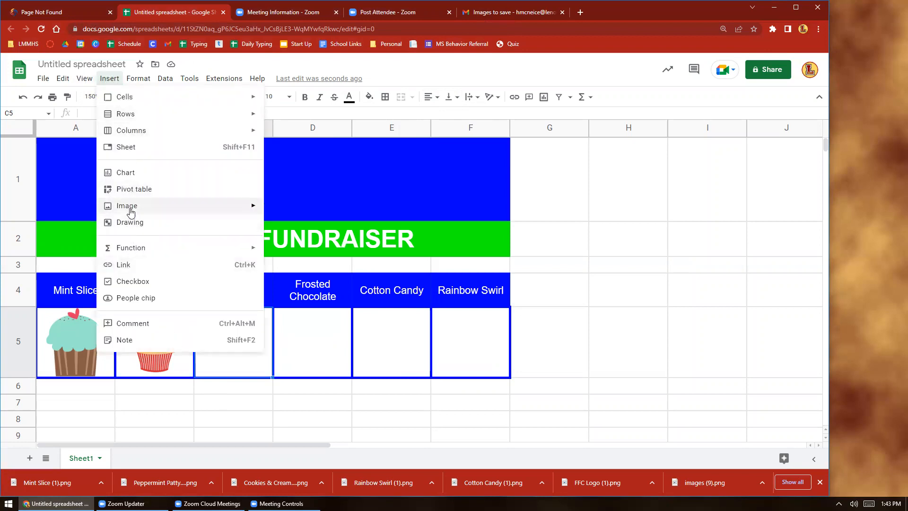
pyautogui.moveTo(131, 208)
pyautogui.click(299, 211)
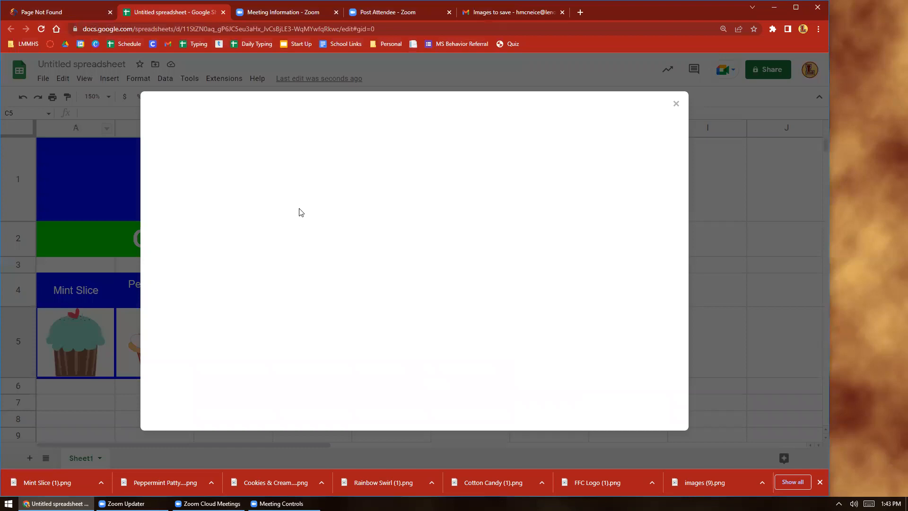
pyautogui.click(414, 325)
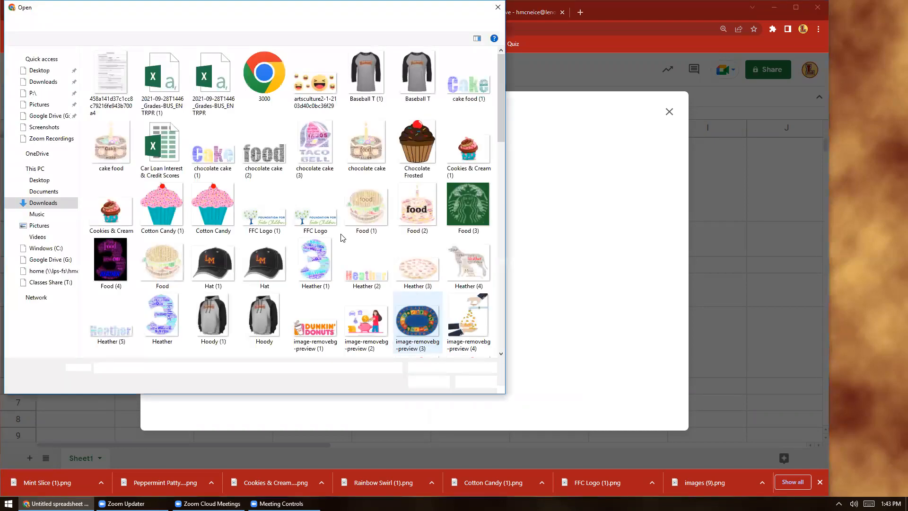
pyautogui.scroll(-5, 339, 244)
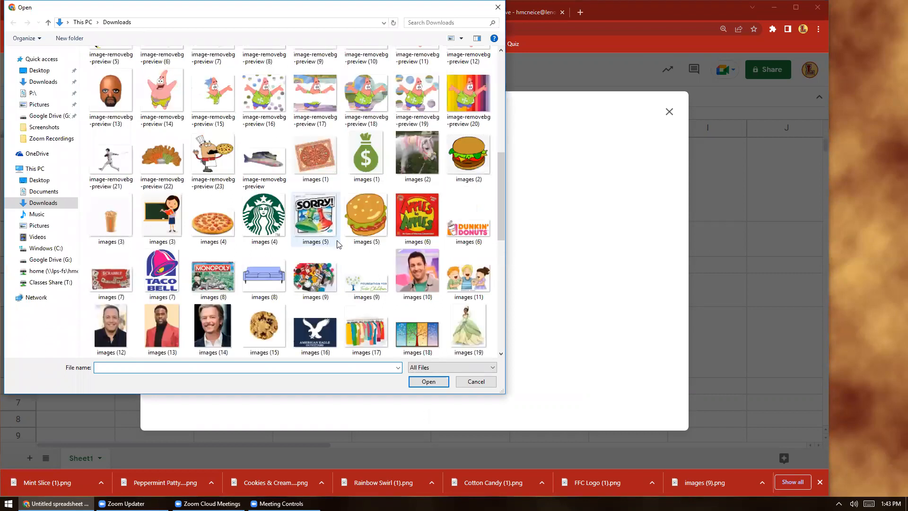
pyautogui.scroll(-7, 339, 244)
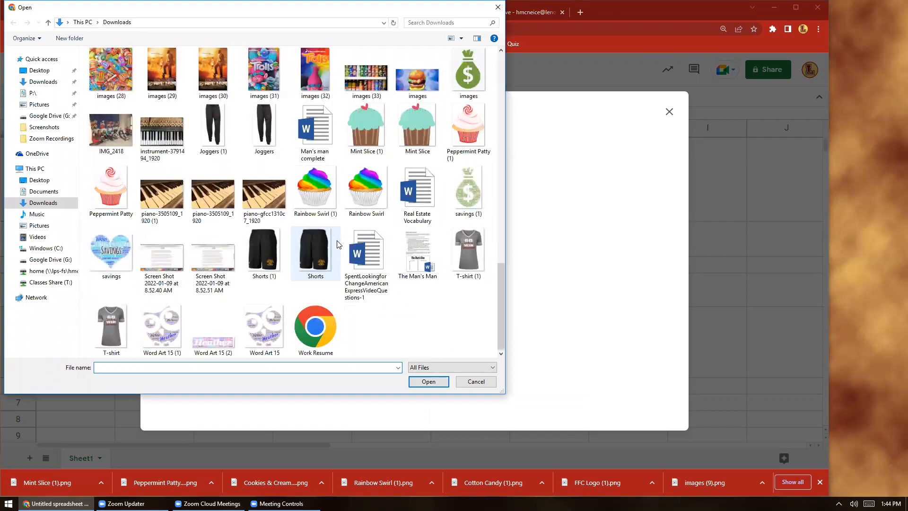
pyautogui.scroll(10, 338, 244)
pyautogui.scroll(3, 338, 244)
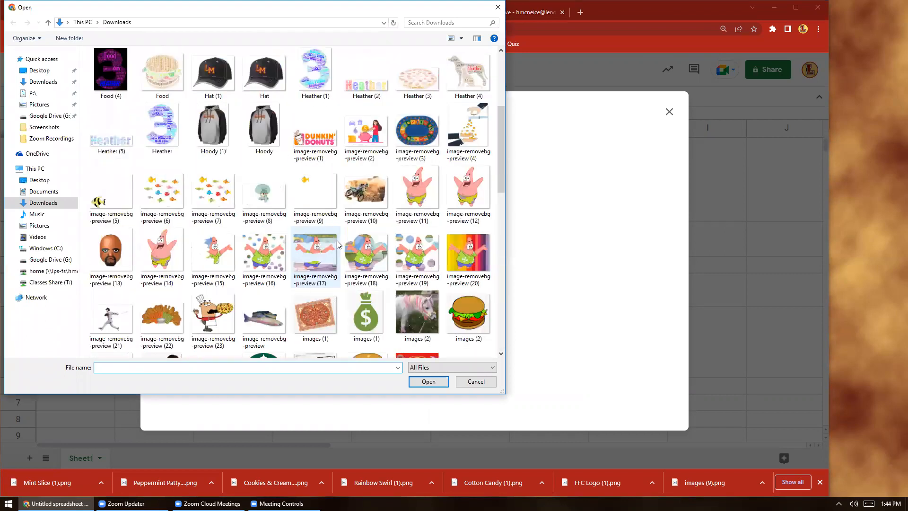
pyautogui.scroll(4, 336, 241)
pyautogui.click(469, 151)
pyautogui.click(448, 384)
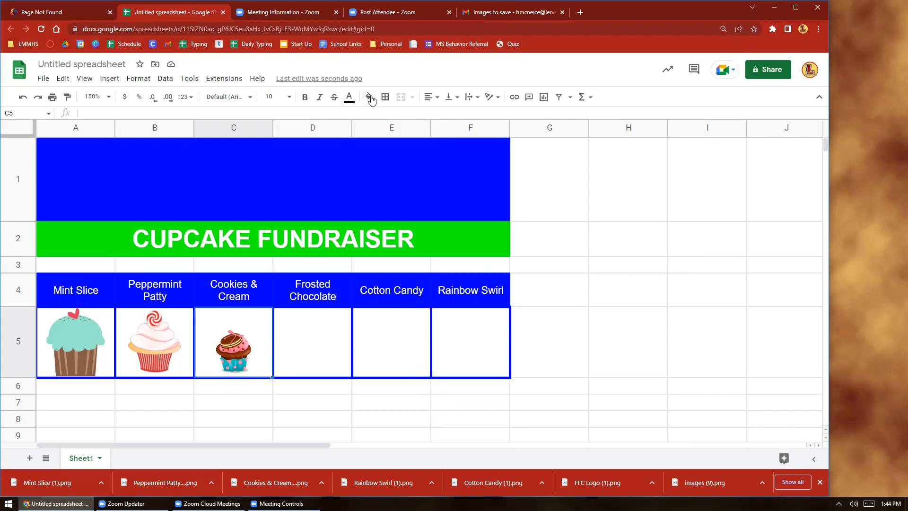
# Center the Cookies & Cream image in C5 horizontally and vertically, and delete it from the cell
pyautogui.click(431, 101)
pyautogui.click(443, 115)
pyautogui.click(453, 97)
pyautogui.click(463, 114)
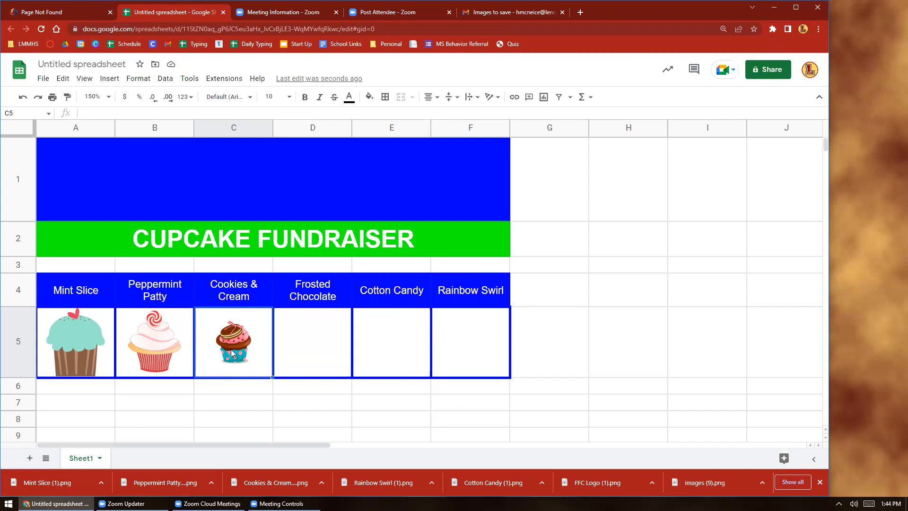
pyautogui.press('Delete')
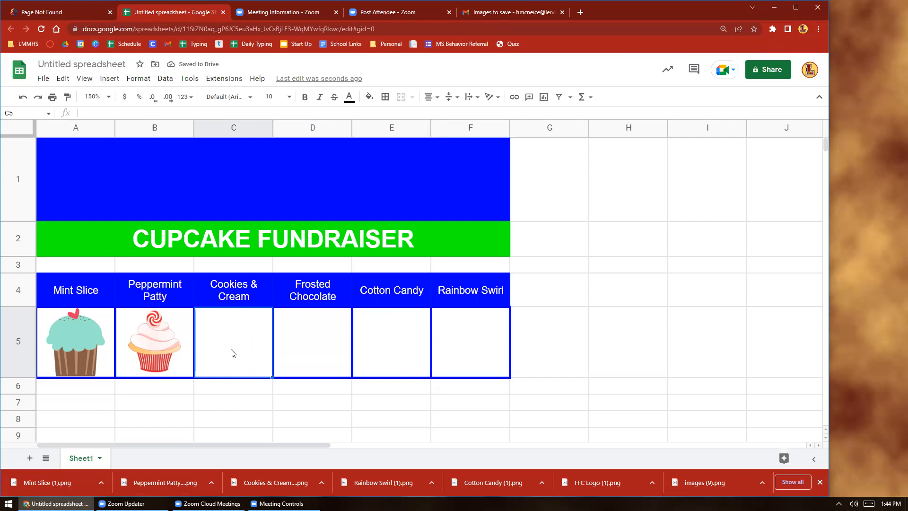
# Insert the Cookies & Cream (1) image from Downloads as an image over the cells
pyautogui.click(109, 78)
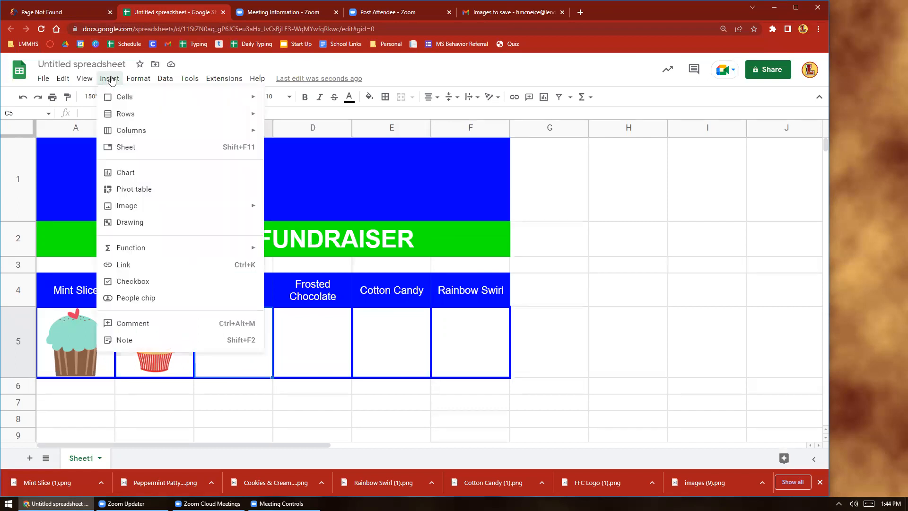
pyautogui.moveTo(136, 206)
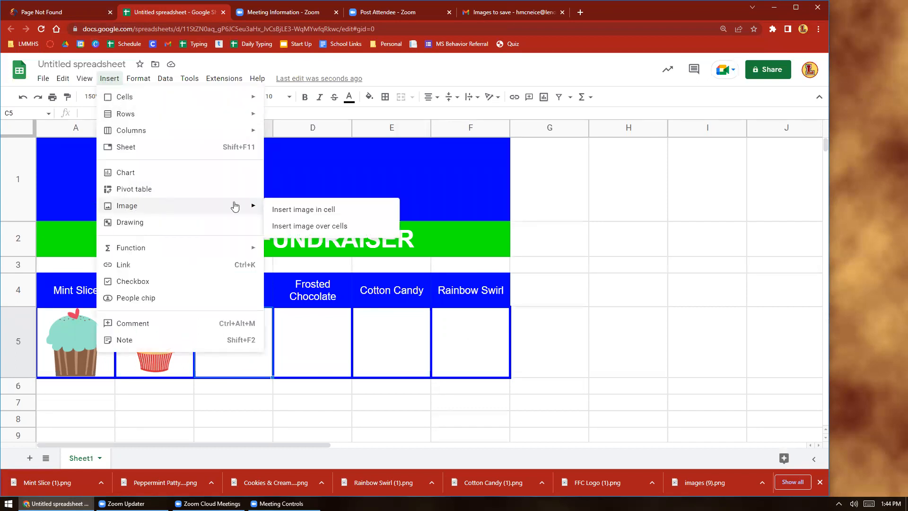
pyautogui.click(308, 226)
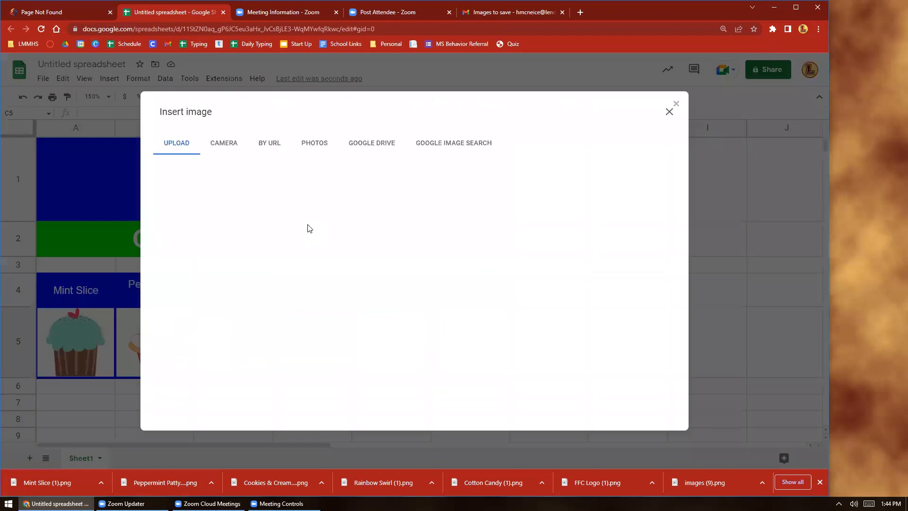
pyautogui.click(415, 325)
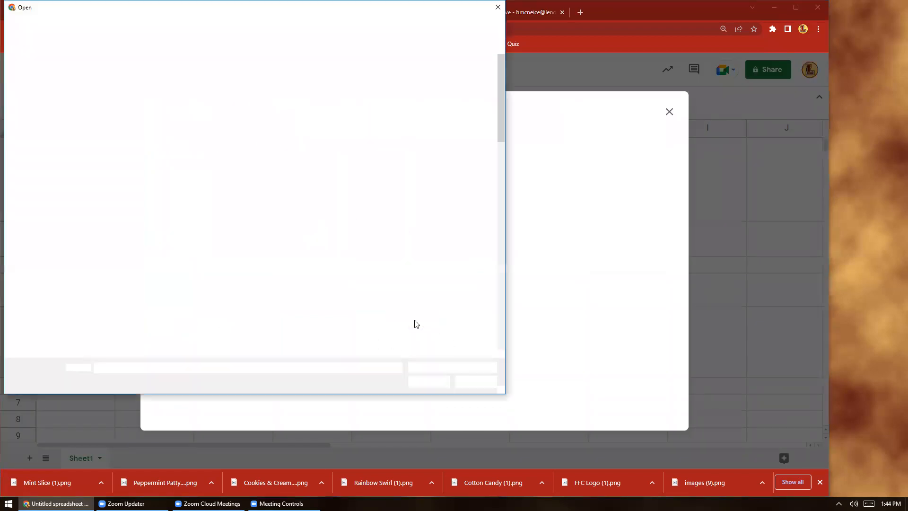
pyautogui.click(458, 151)
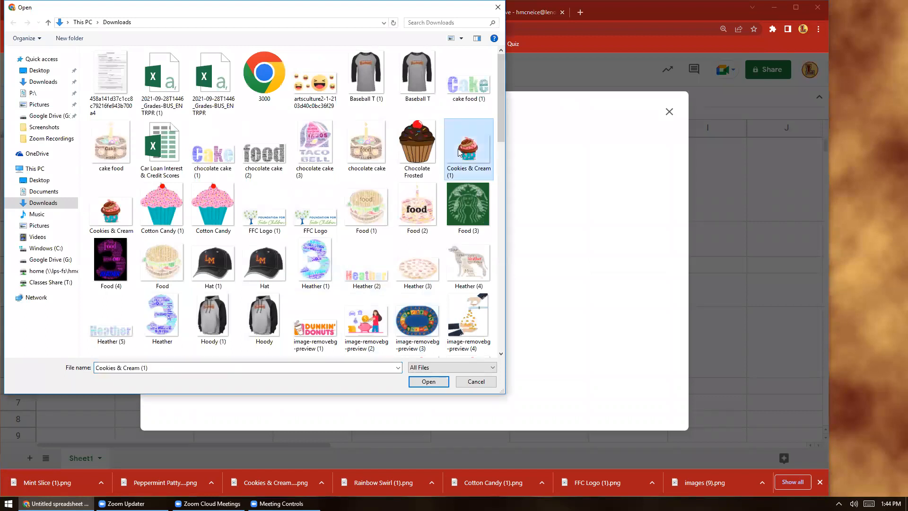
pyautogui.click(434, 383)
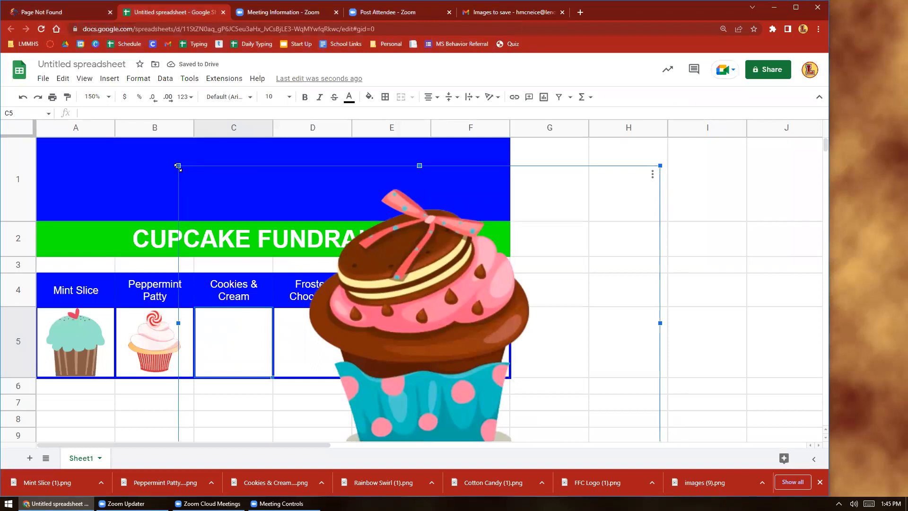
# Shrink the floating Cookies & Cream image and position it centered over cell C5
pyautogui.moveTo(660, 164); pyautogui.dragTo(324, 376)
pyautogui.moveTo(257, 382); pyautogui.dragTo(291, 267)
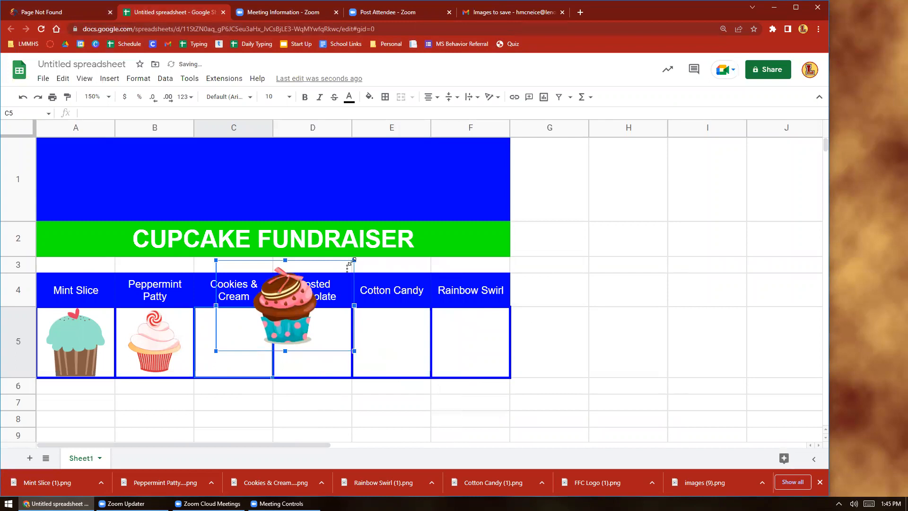
pyautogui.moveTo(295, 305); pyautogui.dragTo(242, 337)
pyautogui.moveTo(302, 291); pyautogui.dragTo(278, 331)
pyautogui.moveTo(220, 341); pyautogui.dragTo(233, 341)
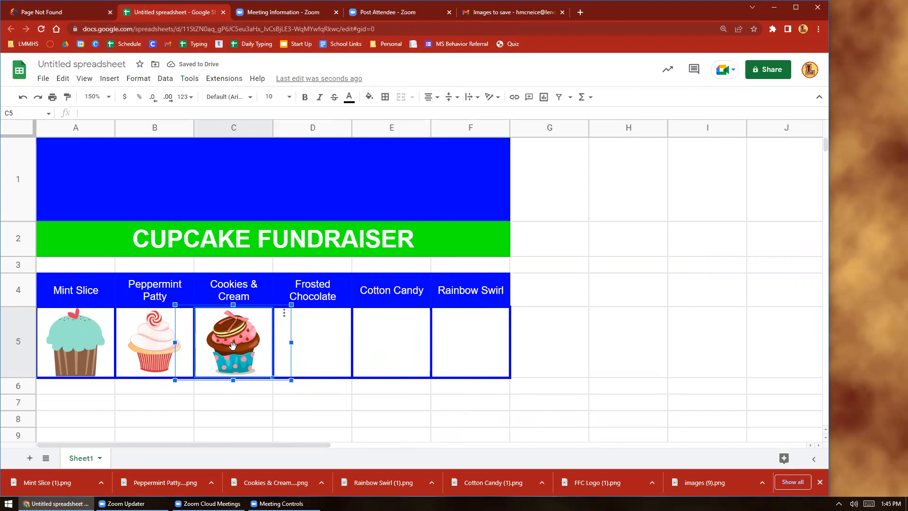
pyautogui.click(238, 418)
# Try making row 5 taller and column C wider, and enlarge the Cookies & Cream image to fill the bigger cell
pyautogui.moveTo(29, 378); pyautogui.dragTo(27, 414)
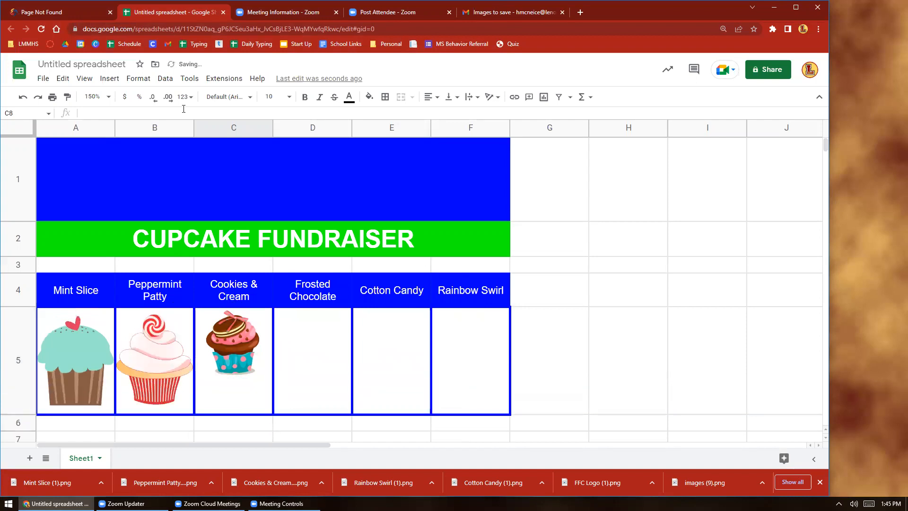
pyautogui.moveTo(271, 125); pyautogui.dragTo(330, 125)
pyautogui.click(235, 342)
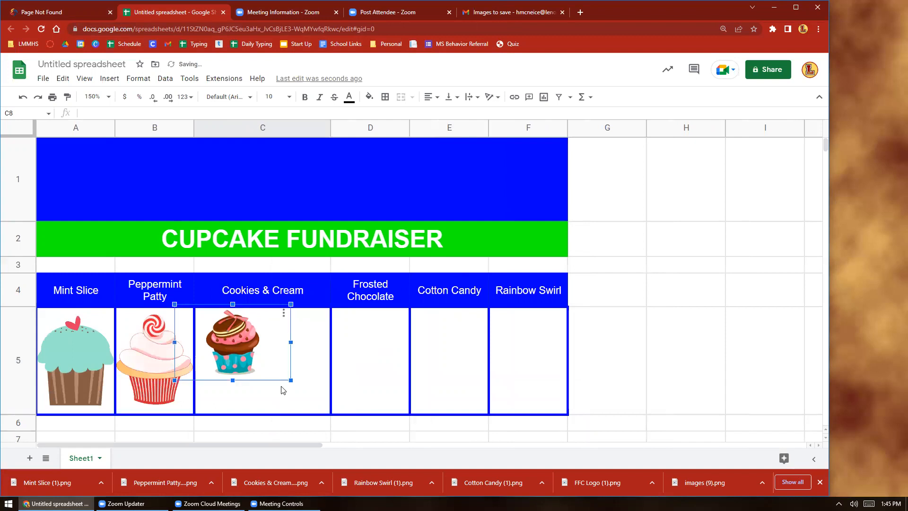
pyautogui.moveTo(291, 380); pyautogui.dragTo(315, 423)
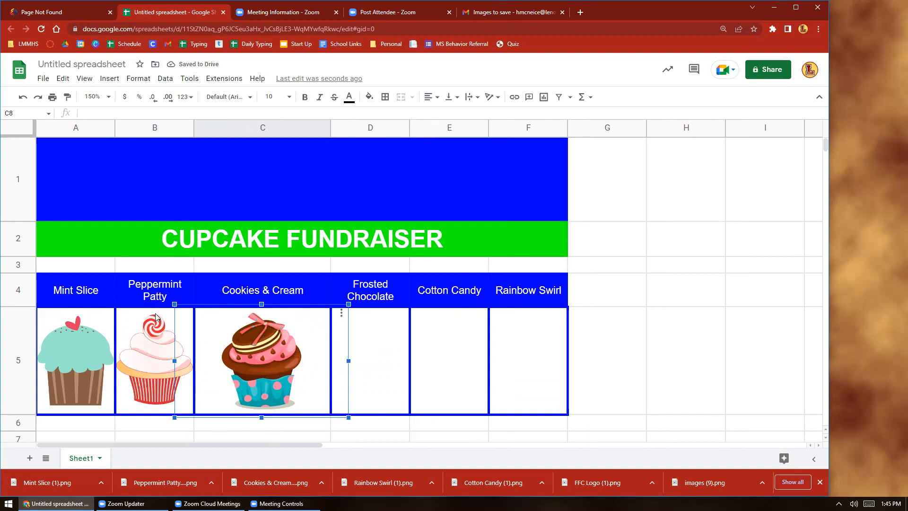
# Undo the enlargement of the Cookies & Cream image, column C and row 5
pyautogui.click(22, 99)
pyautogui.click(22, 100)
pyautogui.click(22, 99)
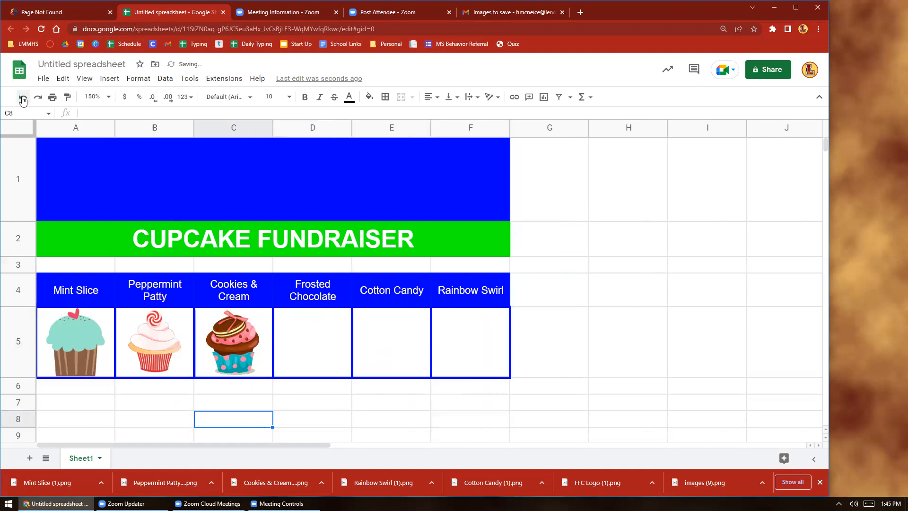
pyautogui.click(234, 327)
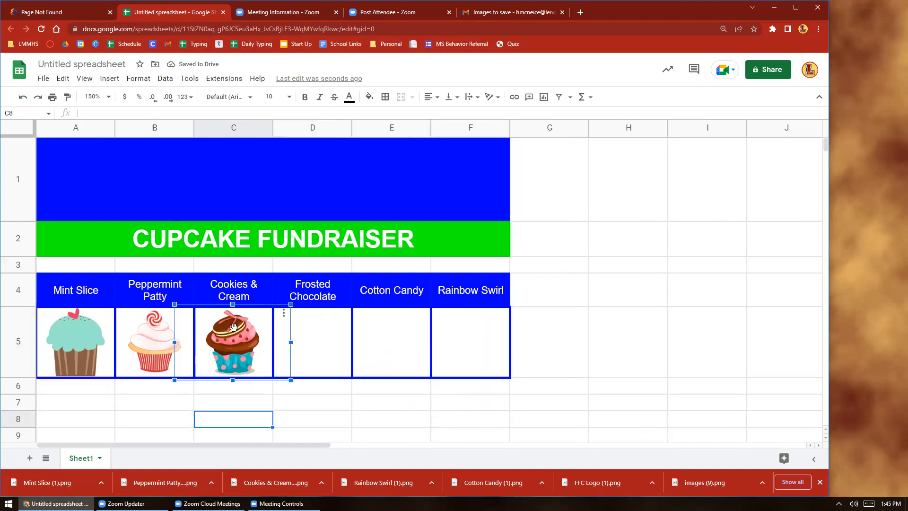
# Insert the Chocolate Frosted image from Downloads into cell D5
pyautogui.click(329, 323)
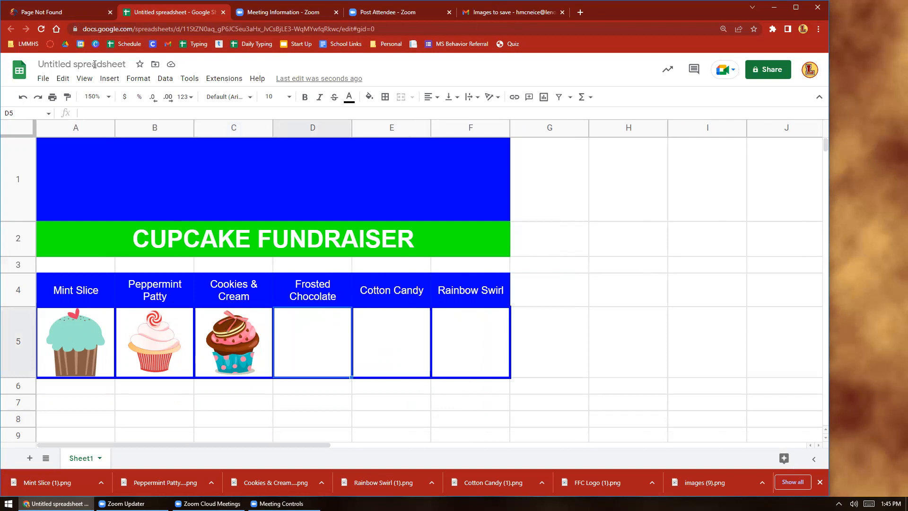
pyautogui.click(109, 79)
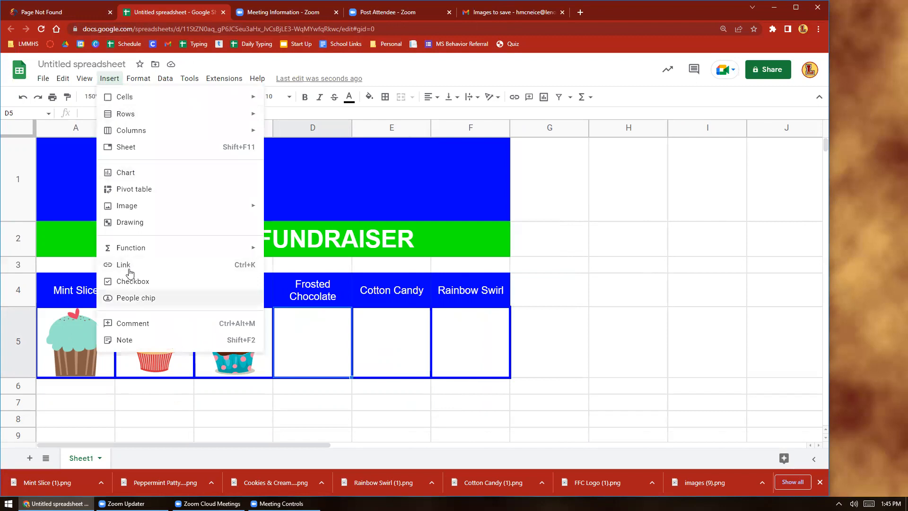
pyautogui.moveTo(132, 205)
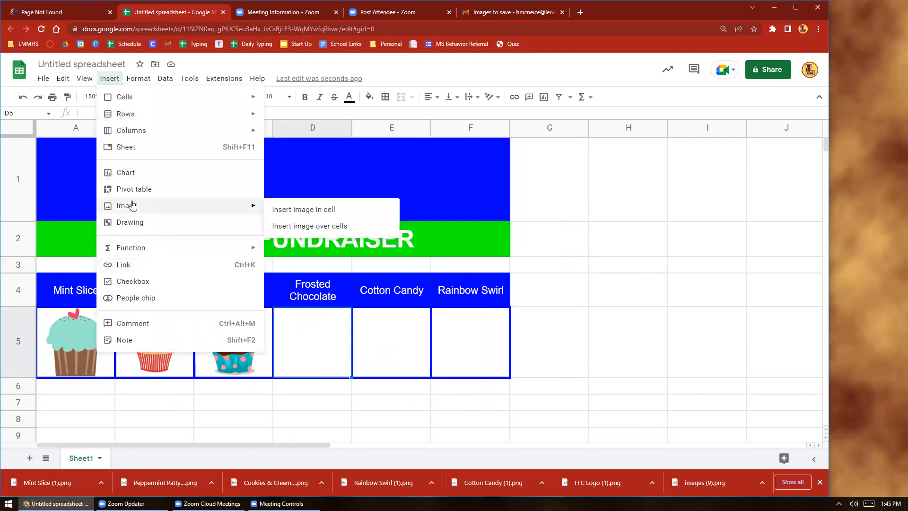
pyautogui.click(287, 208)
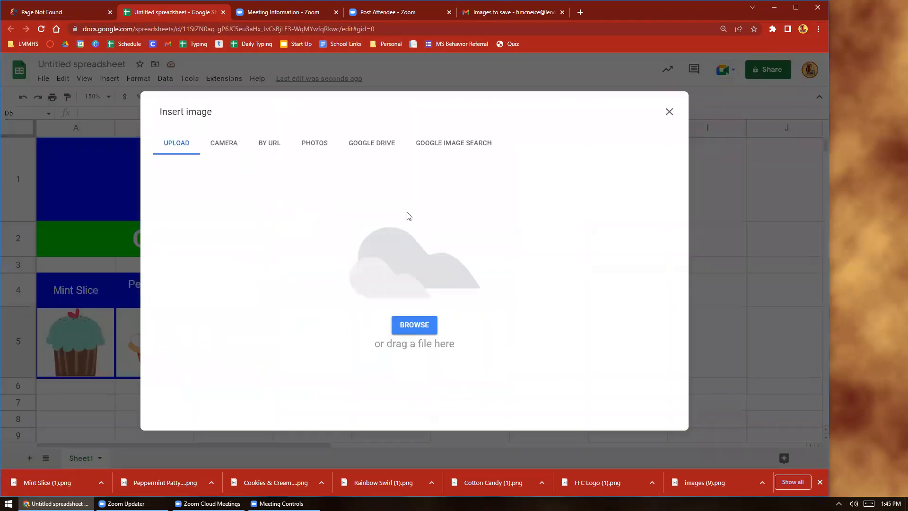
pyautogui.click(409, 323)
pyautogui.click(417, 144)
pyautogui.click(429, 382)
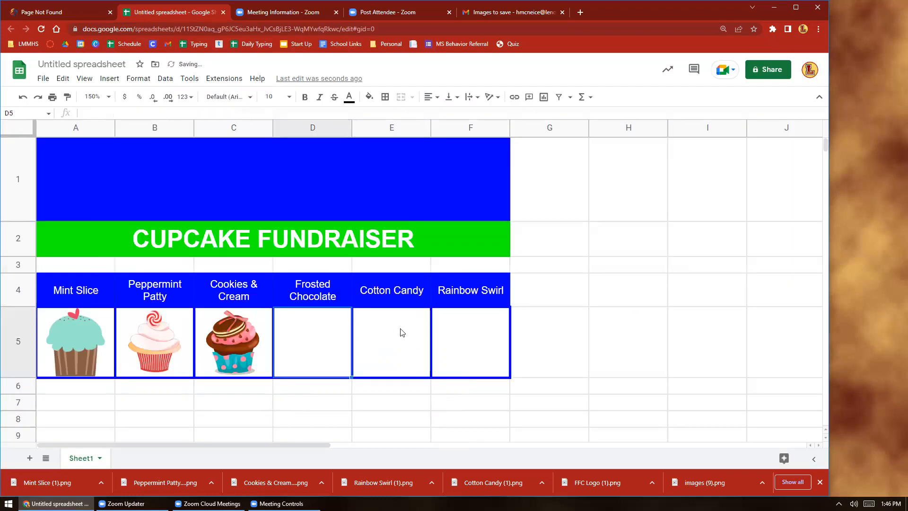
# Insert the Cotton Candy image from Downloads into cell E5
pyautogui.click(401, 333)
pyautogui.click(109, 79)
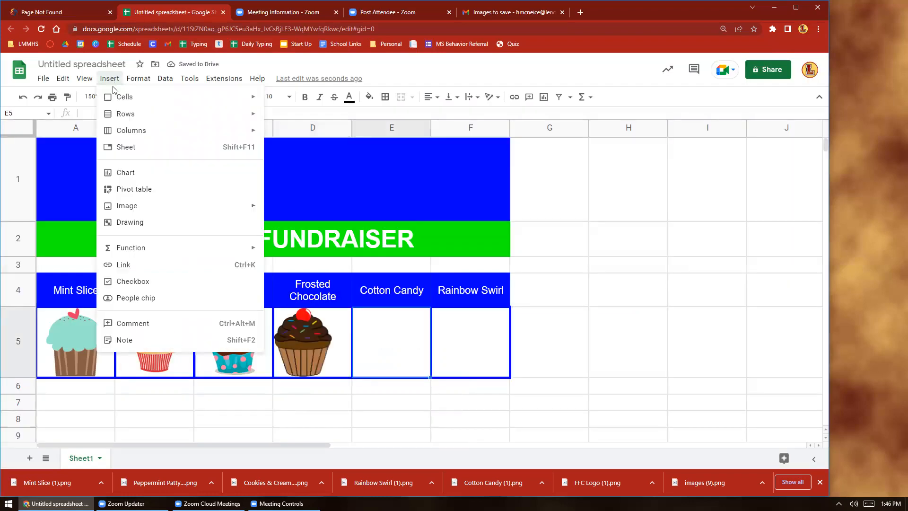
pyautogui.moveTo(127, 212)
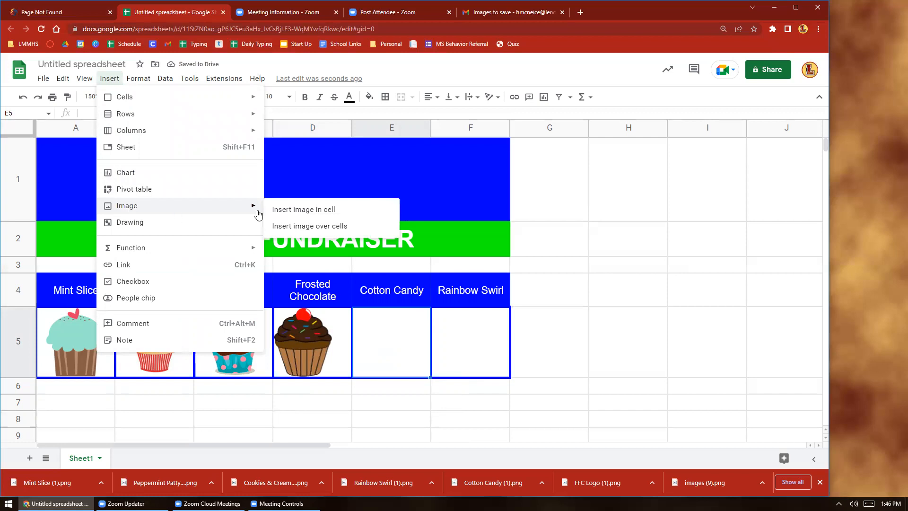
pyautogui.click(286, 212)
pyautogui.click(411, 323)
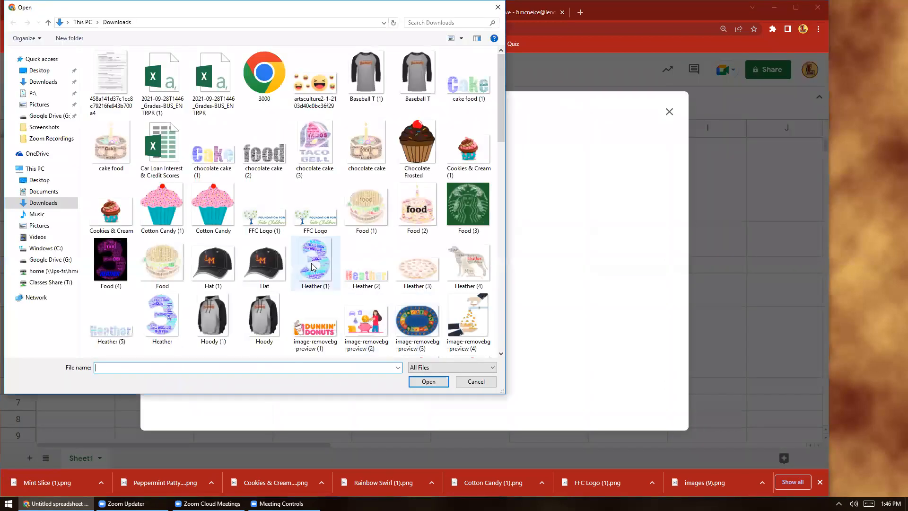
pyautogui.click(216, 204)
pyautogui.click(428, 381)
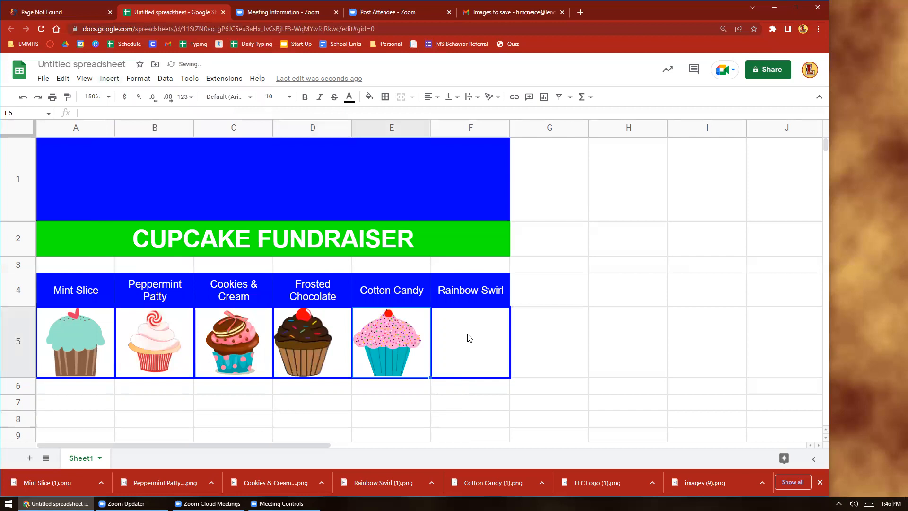
# Insert the Rainbow Swirl (1) image from Downloads into cell F5
pyautogui.click(452, 328)
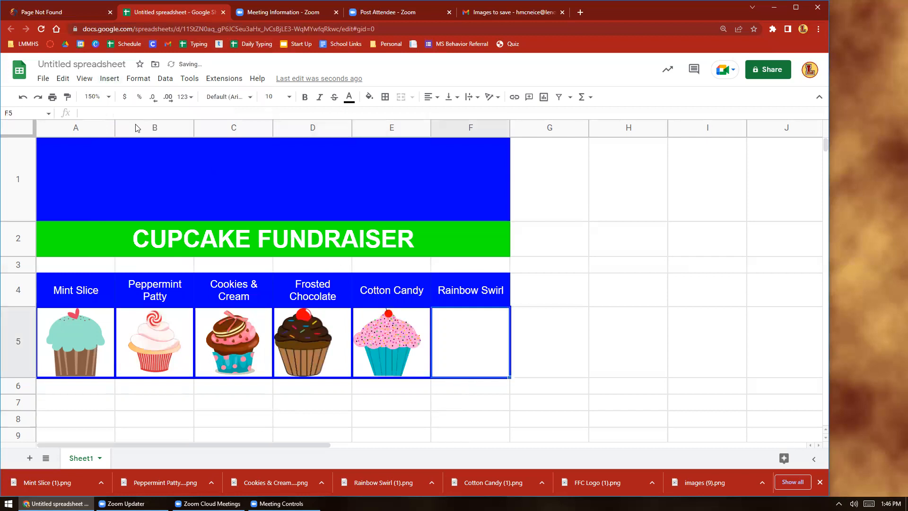
pyautogui.click(109, 78)
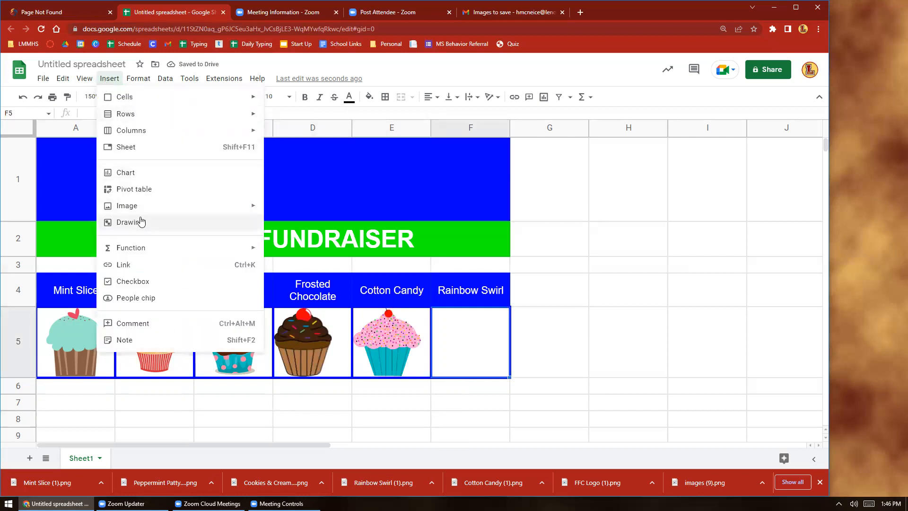
pyautogui.moveTo(254, 207)
pyautogui.click(296, 209)
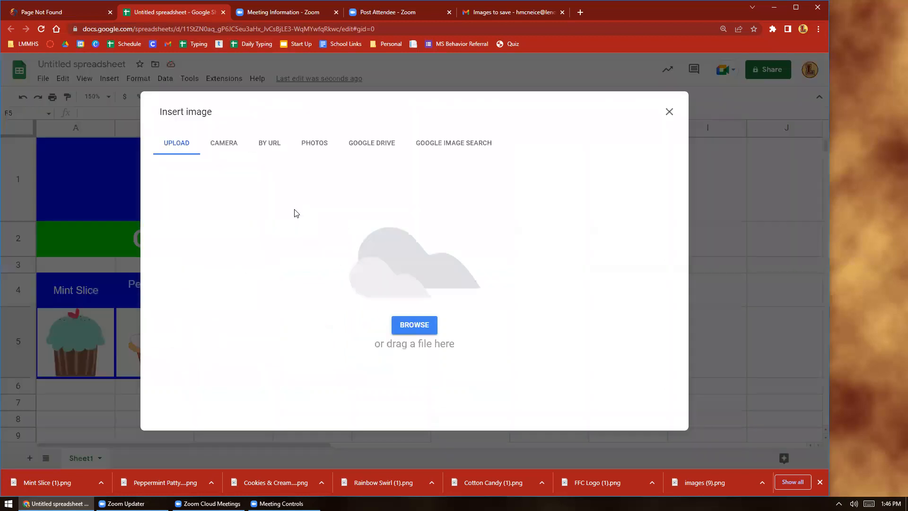
pyautogui.click(408, 327)
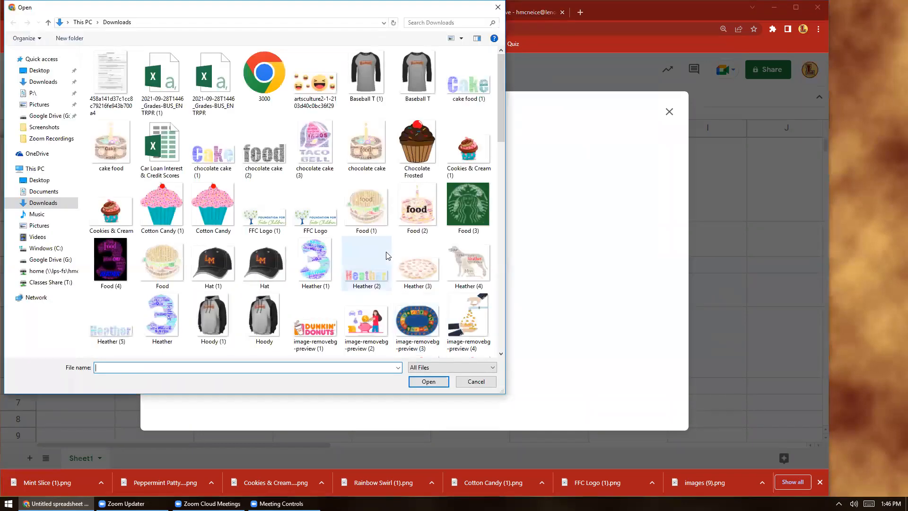
pyautogui.scroll(-10, 387, 254)
pyautogui.click(314, 191)
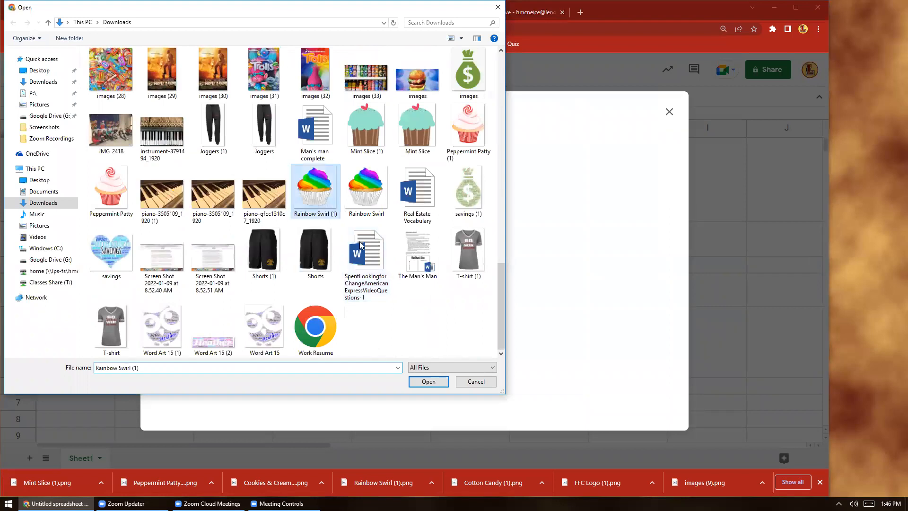
pyautogui.click(423, 383)
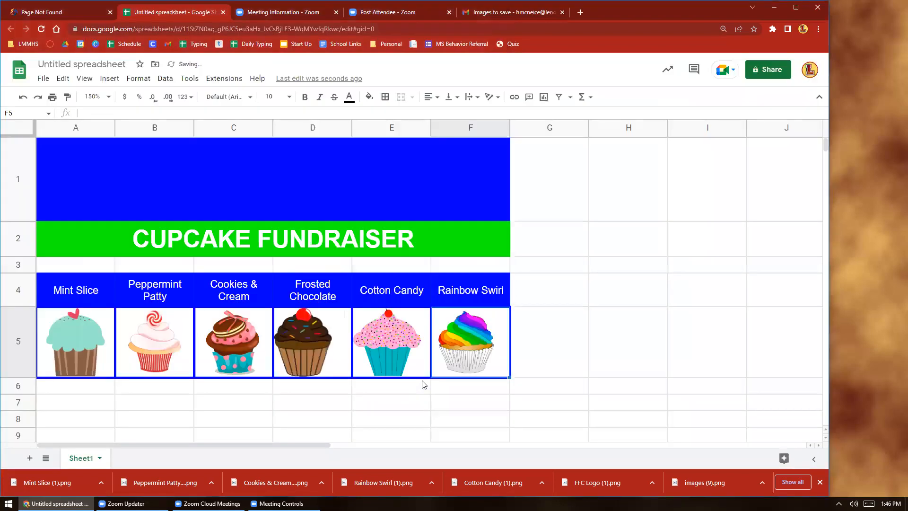
# Center the cupcake images in D5:F5 horizontally and vertically
pyautogui.click(335, 321)
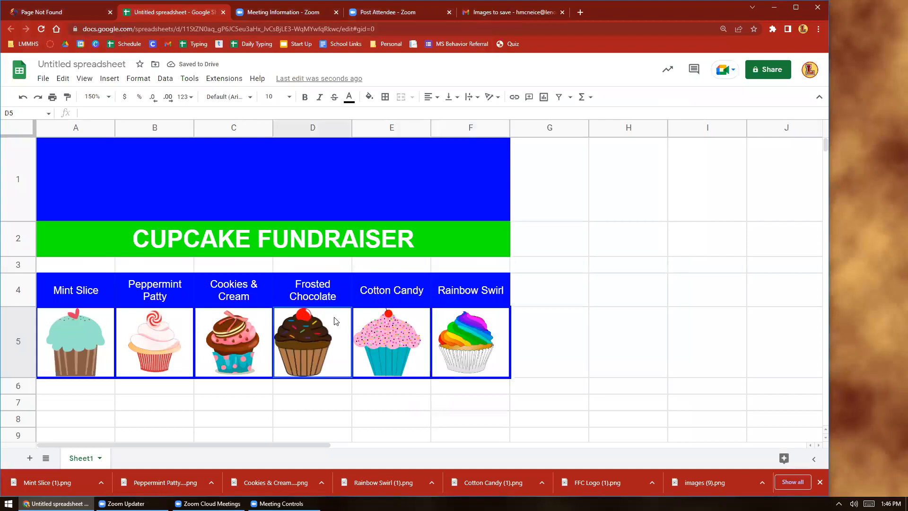
pyautogui.moveTo(387, 323); pyautogui.dragTo(477, 320)
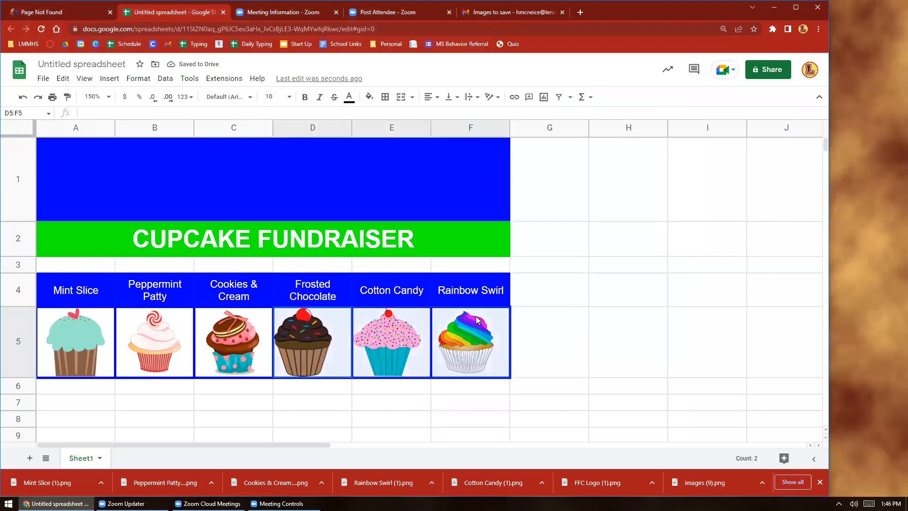
pyautogui.click(431, 97)
pyautogui.click(443, 114)
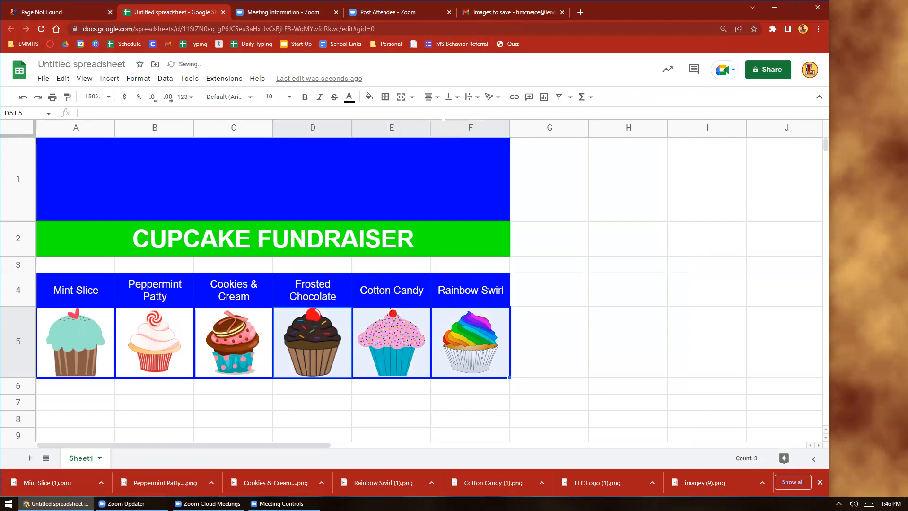
pyautogui.click(447, 97)
pyautogui.click(463, 115)
pyautogui.click(557, 214)
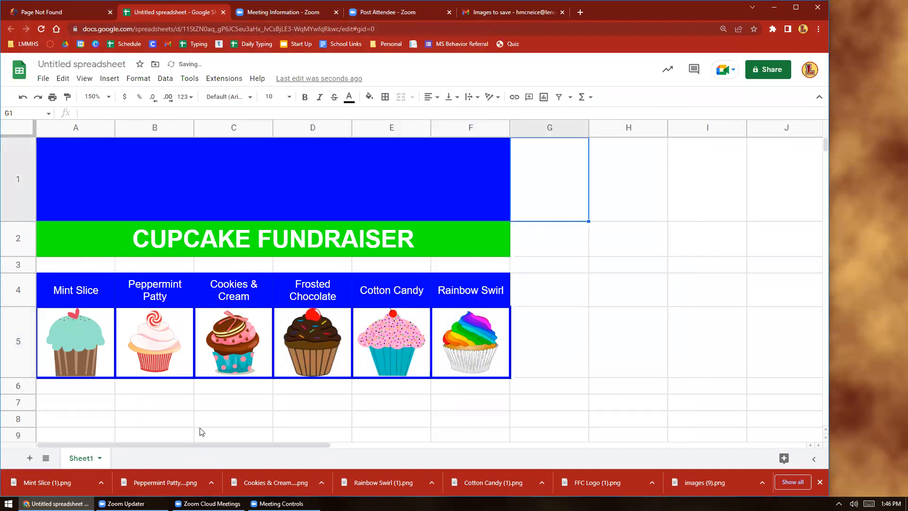
# Merge cells A7:C7 below the cupcake images
pyautogui.scroll(-1, 202, 431)
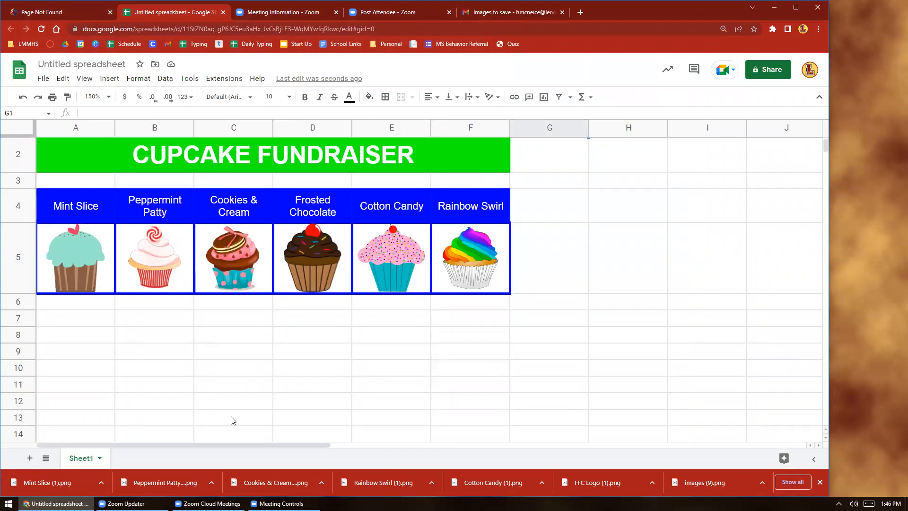
pyautogui.moveTo(68, 317); pyautogui.dragTo(225, 320)
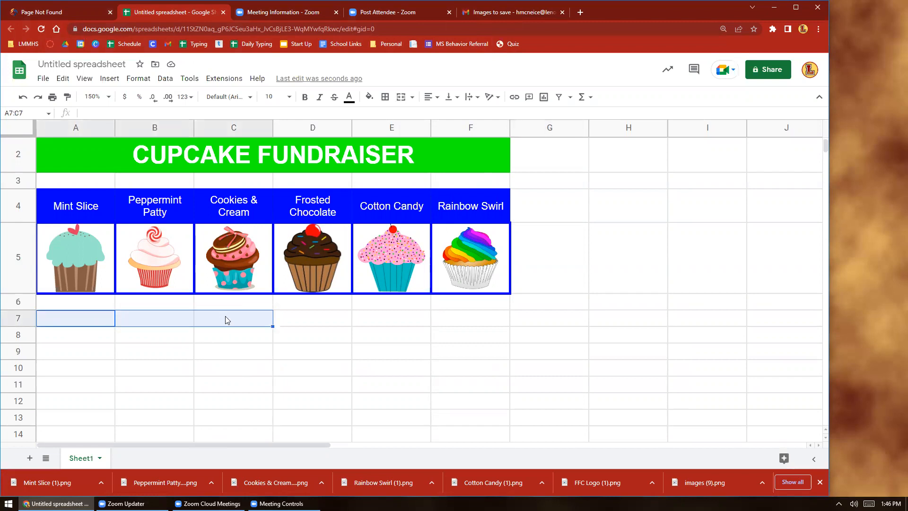
pyautogui.click(401, 97)
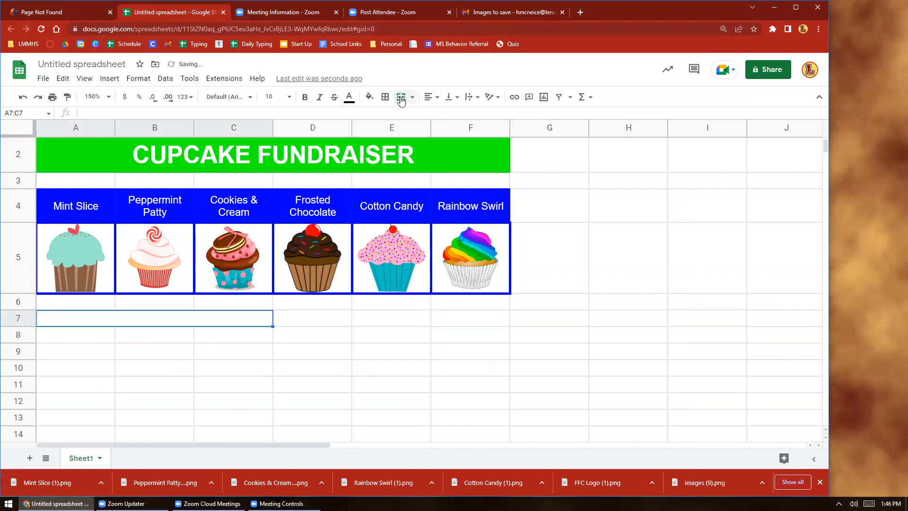
# Set the text formatting of row 7 from A7 to F7 to white and bold
pyautogui.click(96, 340)
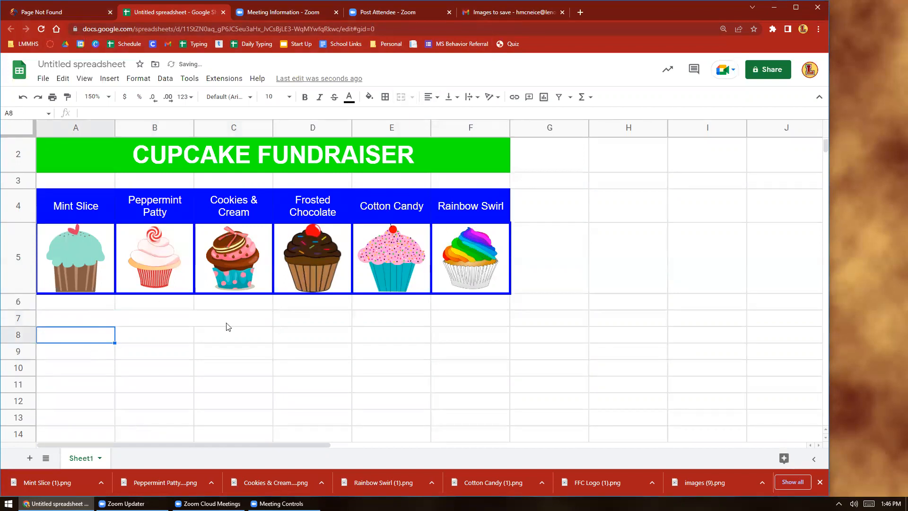
pyautogui.click(88, 319)
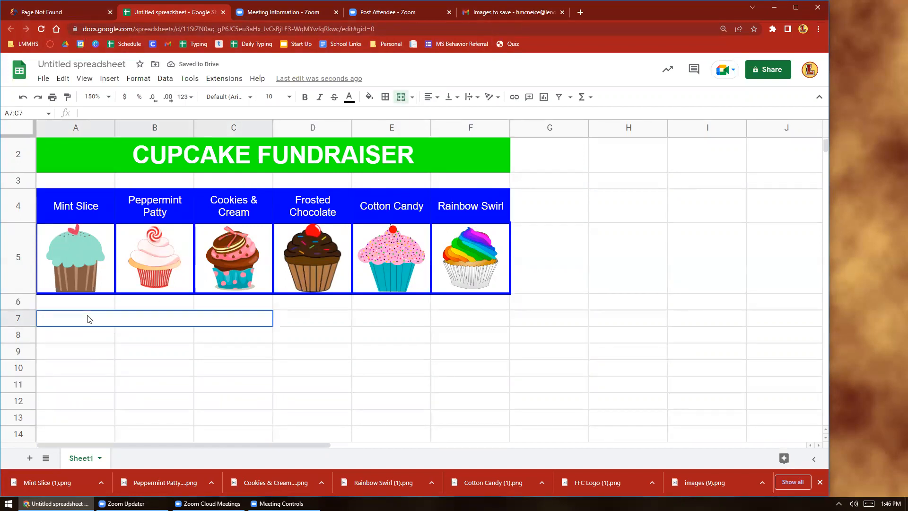
pyautogui.moveTo(272, 328); pyautogui.dragTo(475, 319)
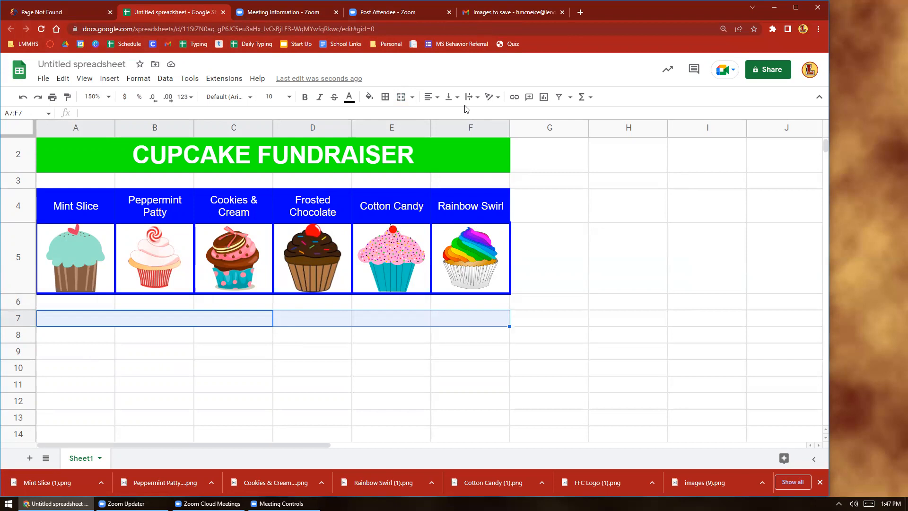
pyautogui.click(349, 96)
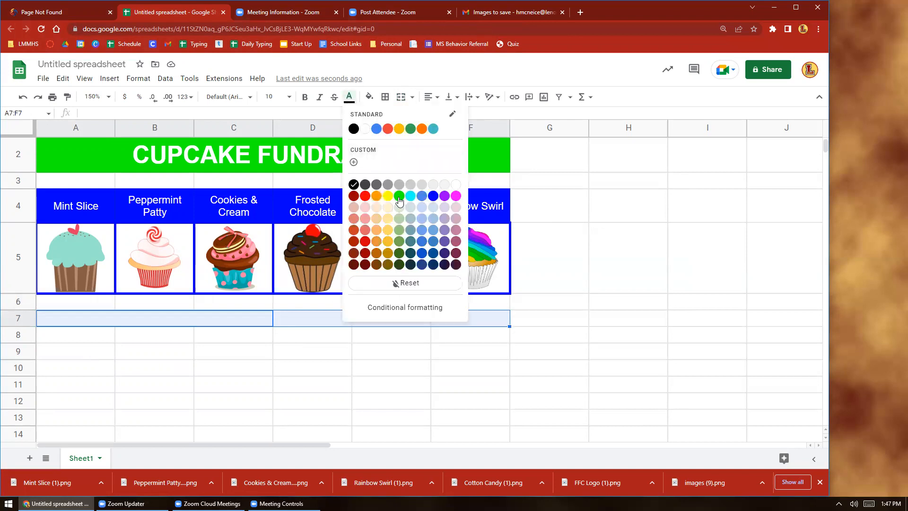
pyautogui.click(399, 200)
pyautogui.click(349, 96)
pyautogui.click(456, 184)
pyautogui.click(304, 97)
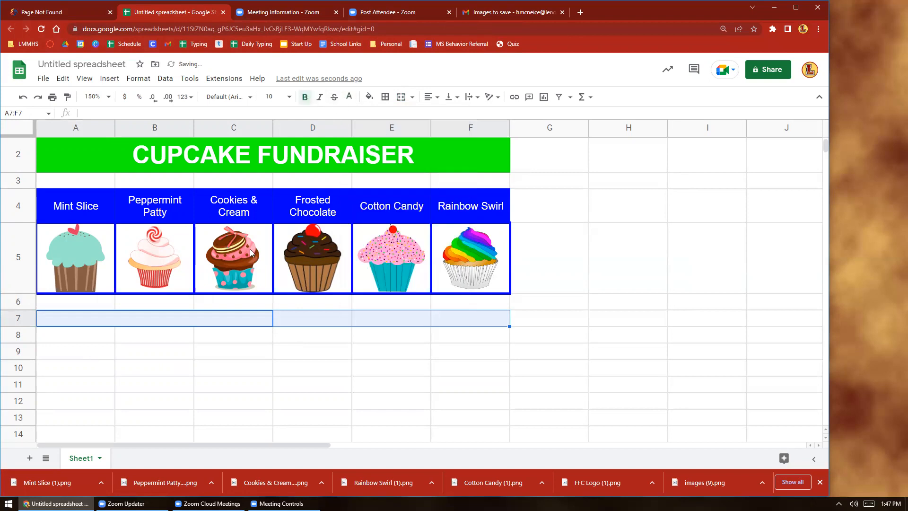
pyautogui.click(209, 318)
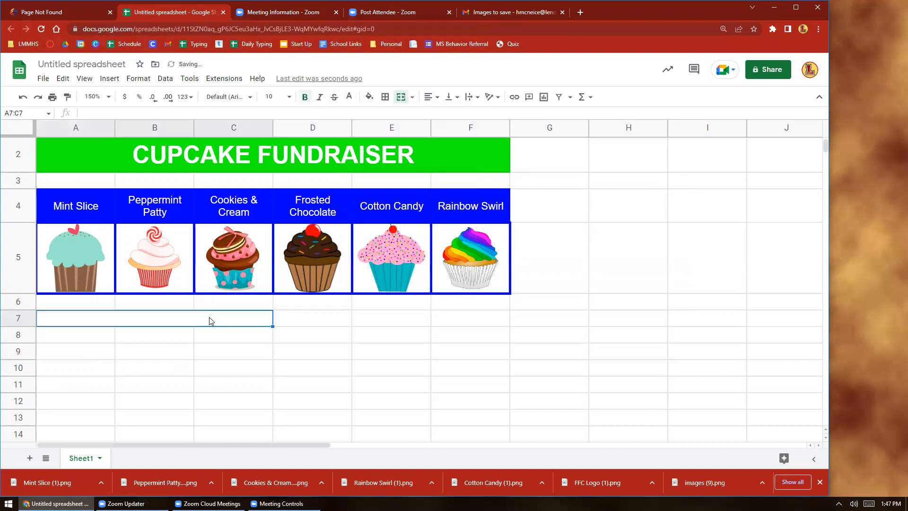
pyautogui.write('F')
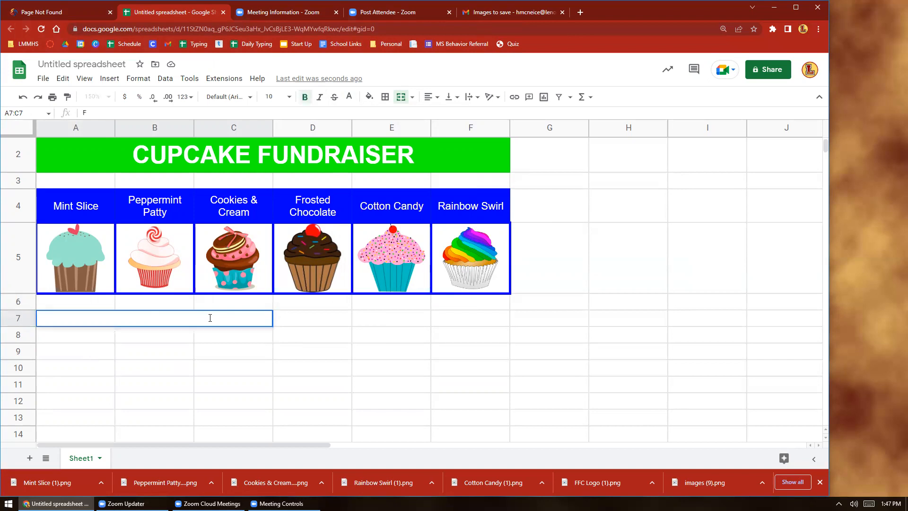
pyautogui.click(218, 340)
# Fill the cells A7:F7 with bright green to match the title banner
pyautogui.moveTo(220, 325); pyautogui.dragTo(468, 328)
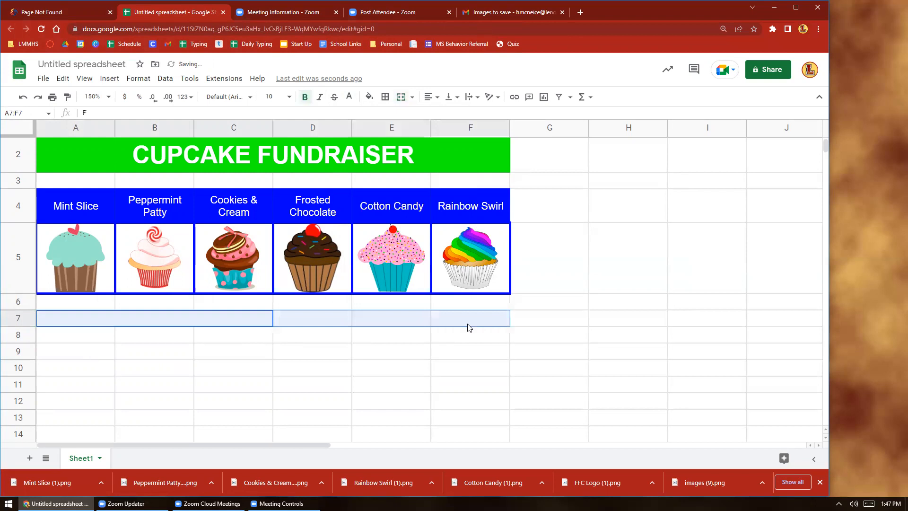
pyautogui.click(369, 97)
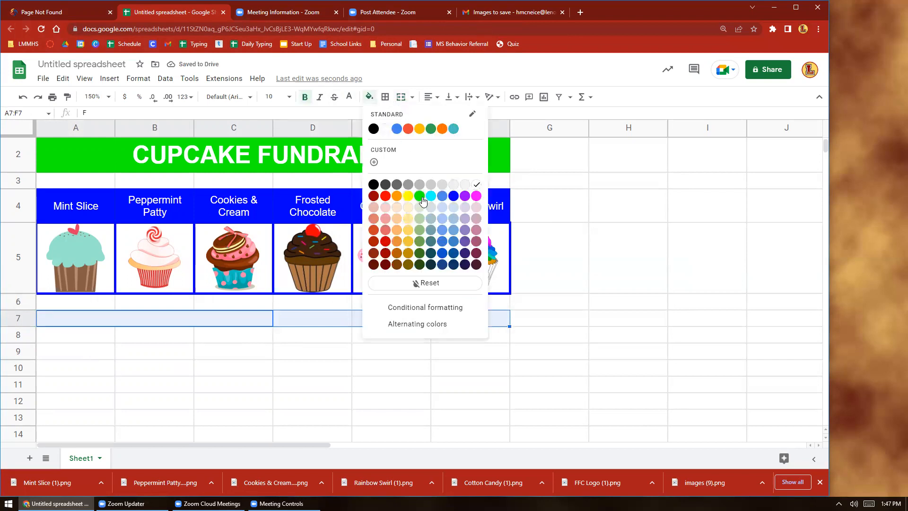
pyautogui.click(421, 197)
pyautogui.click(350, 97)
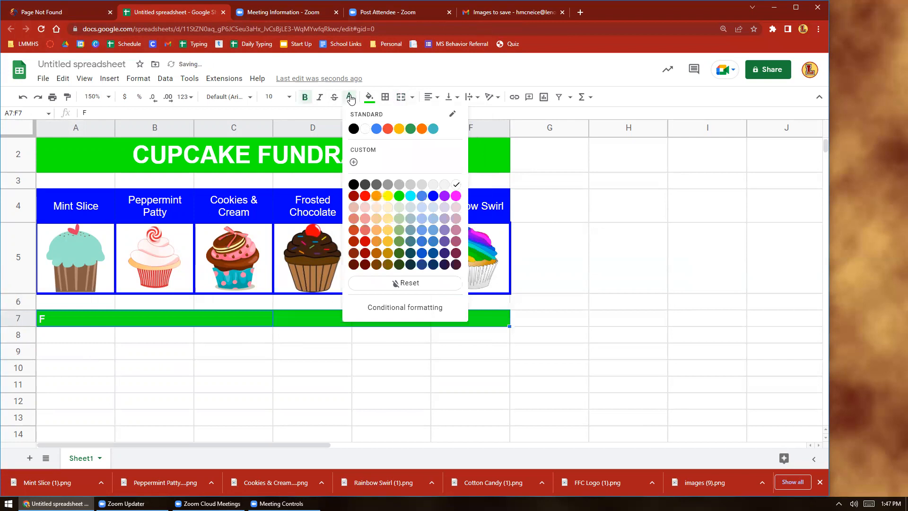
pyautogui.click(267, 402)
# Enter the heading FLAVORS in the merged cell A7:C7
pyautogui.click(149, 319)
pyautogui.write('fla')
pyautogui.press('BackSpace')
pyautogui.press('BackSpace')
pyautogui.write('FLAVORS')
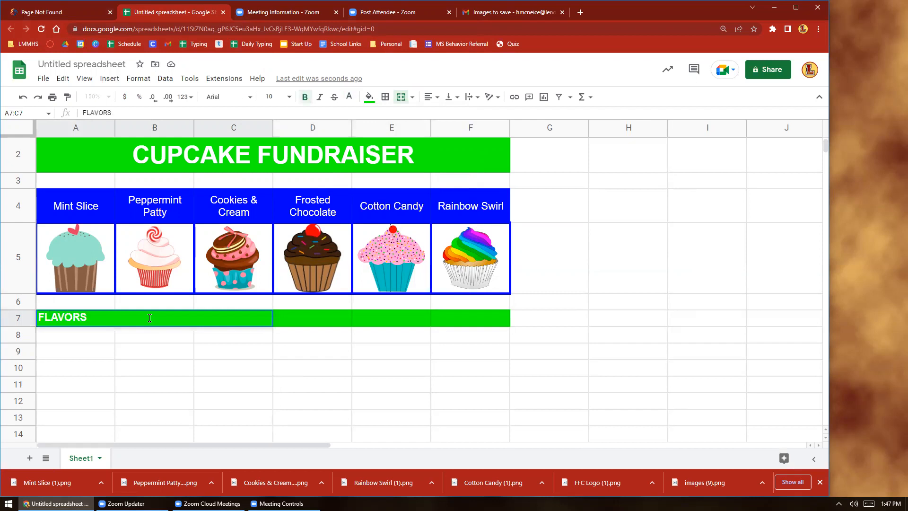
pyautogui.press('Tab')
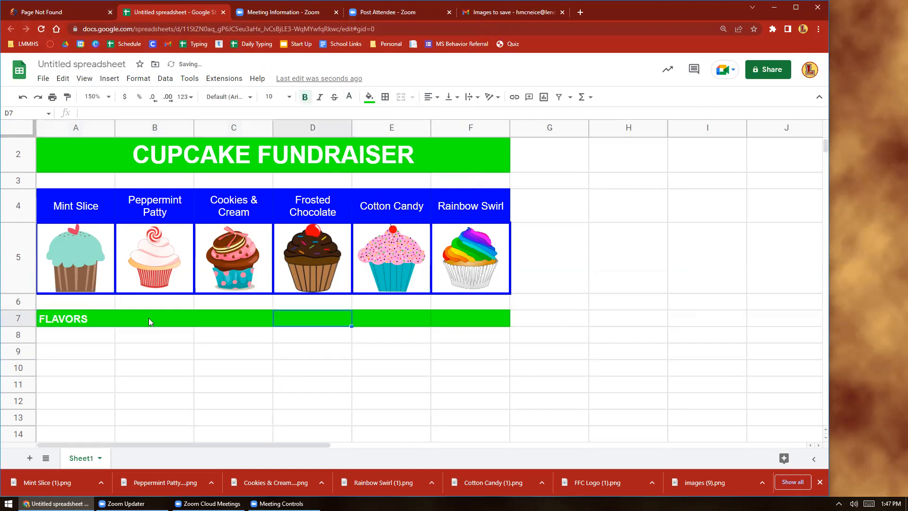
# Enter the headings 6 FOR $15, 12 FOR $25 and TOTAL COST in cells D7, E7 and F7
pyautogui.write('6 FOR')
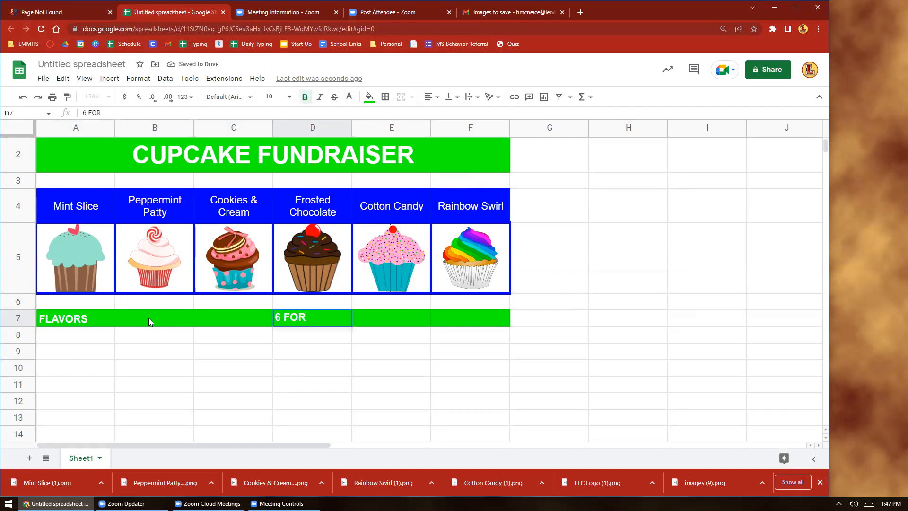
pyautogui.write(' $15')
pyautogui.press('Tab')
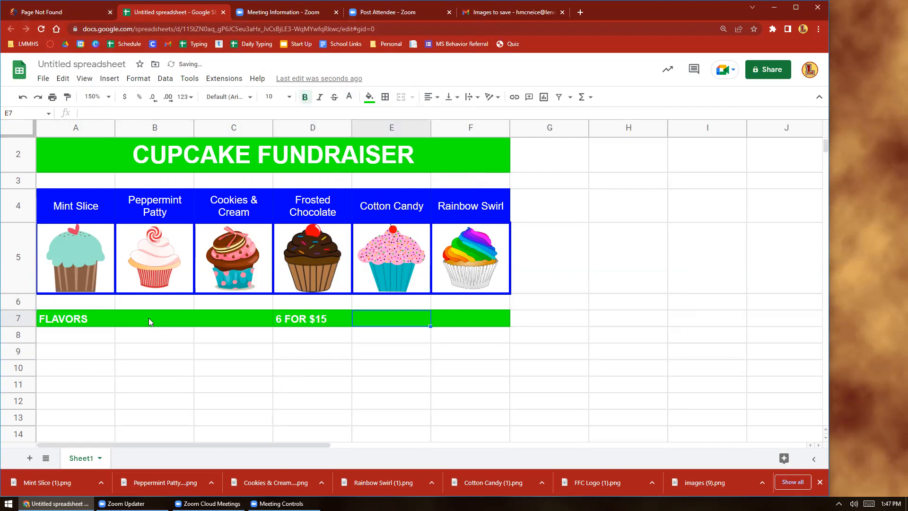
pyautogui.write('12 FOR ')
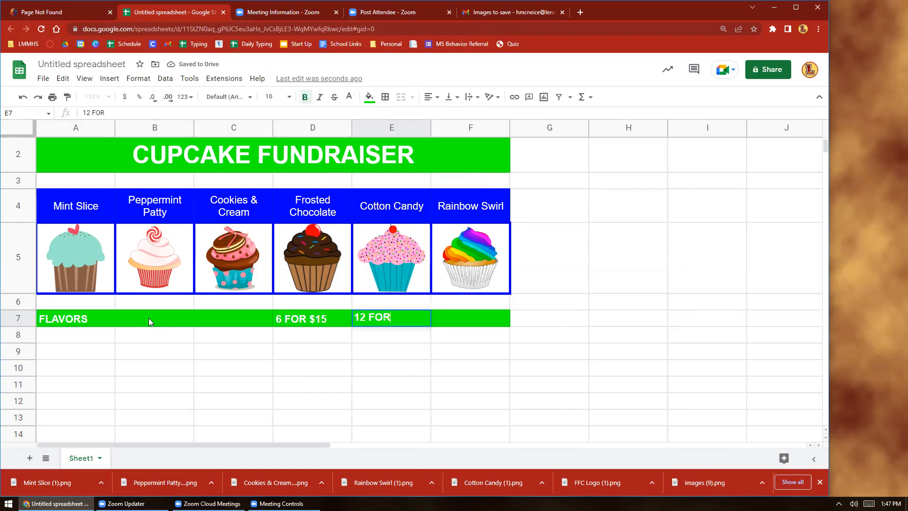
pyautogui.write('$25')
pyautogui.press('Tab')
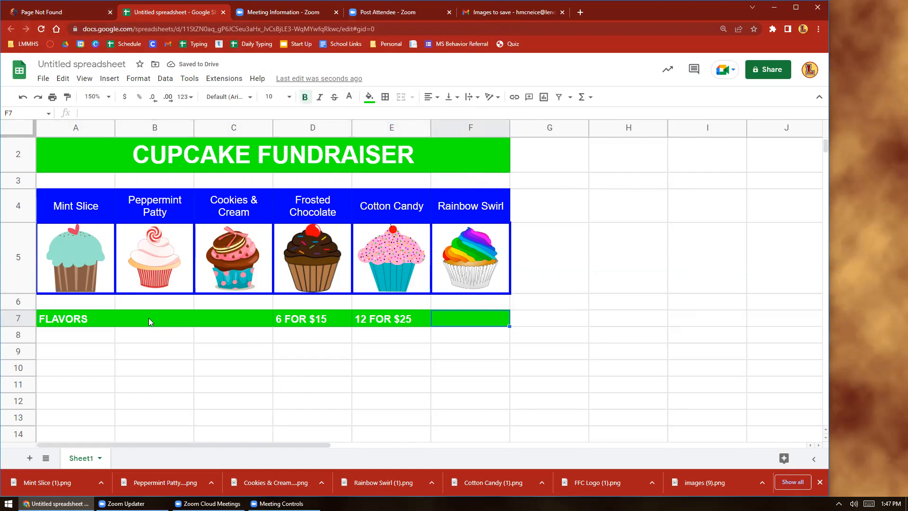
pyautogui.write('TO')
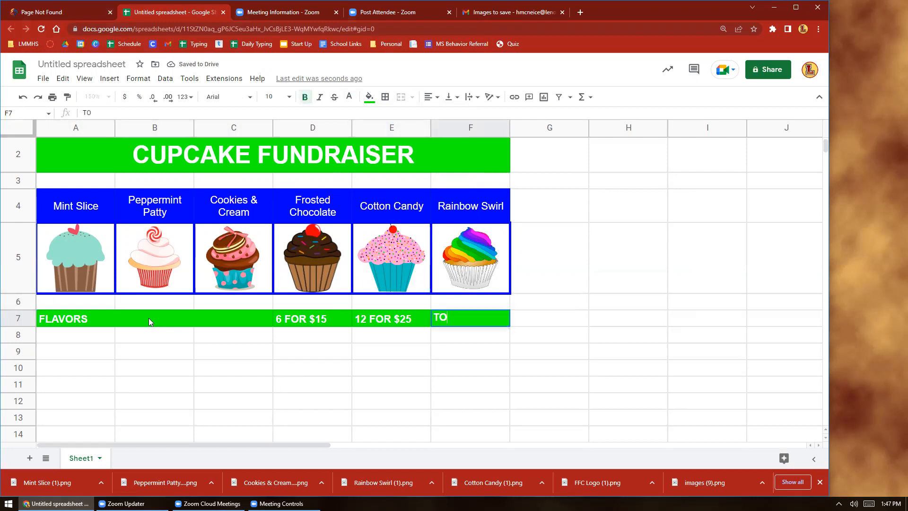
pyautogui.write('TAL COST')
pyautogui.press('Return')
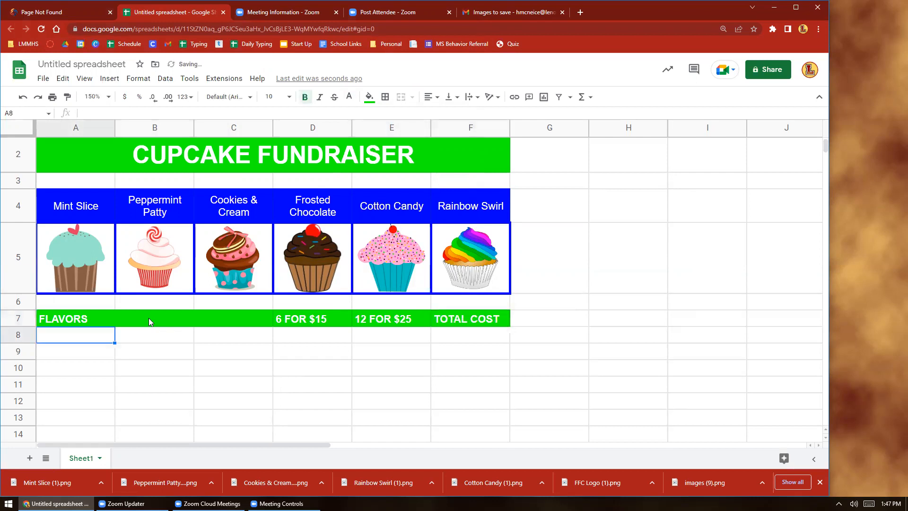
# Center the headings in A7:F7 horizontally and vertically
pyautogui.moveTo(148, 318); pyautogui.dragTo(480, 315)
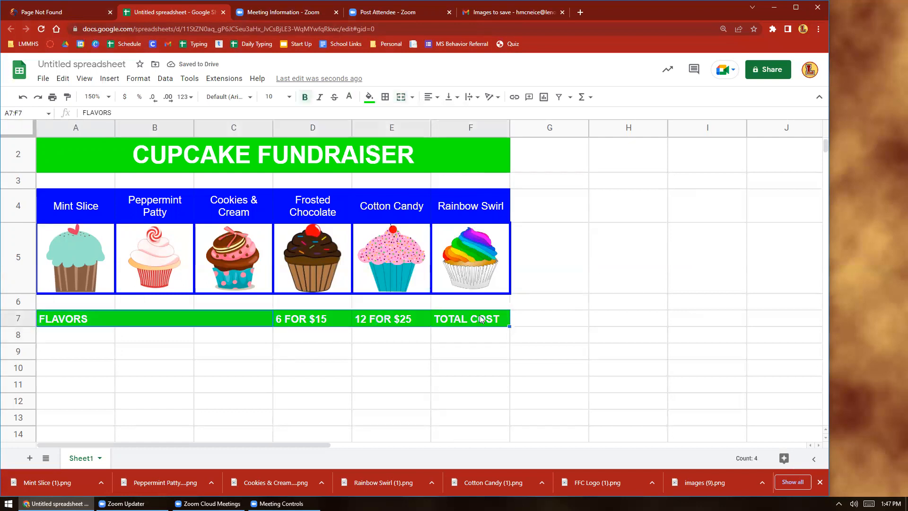
pyautogui.click(432, 97)
pyautogui.click(443, 115)
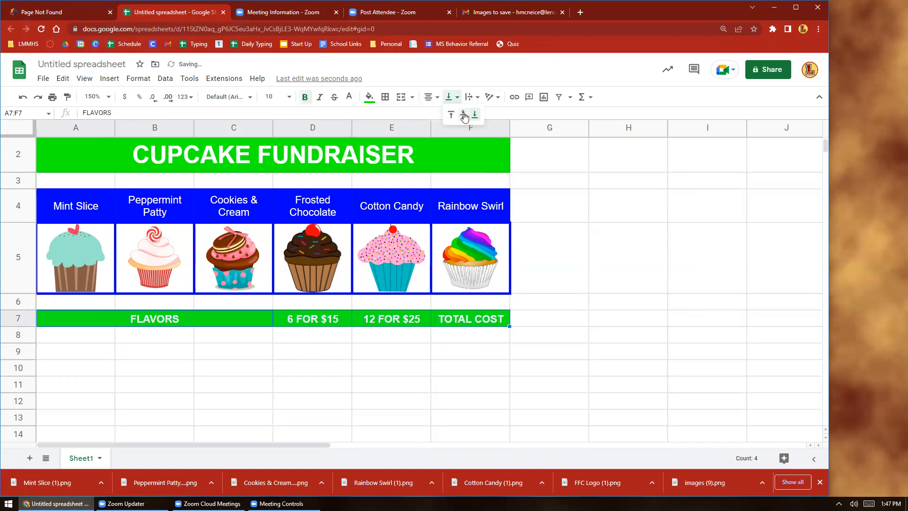
pyautogui.click(689, 278)
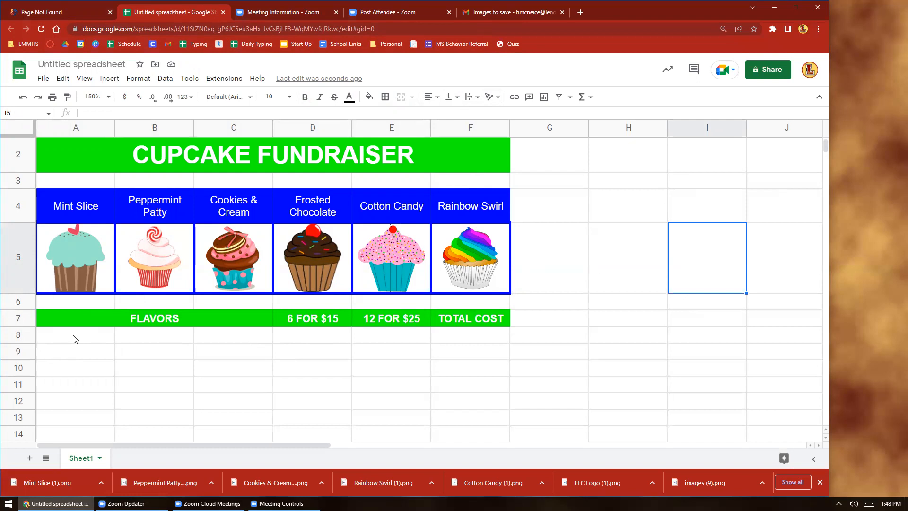
# Merge columns A to C separately in each of rows 8 to 14 below the FLAVORS heading
pyautogui.moveTo(74, 338); pyautogui.dragTo(222, 336)
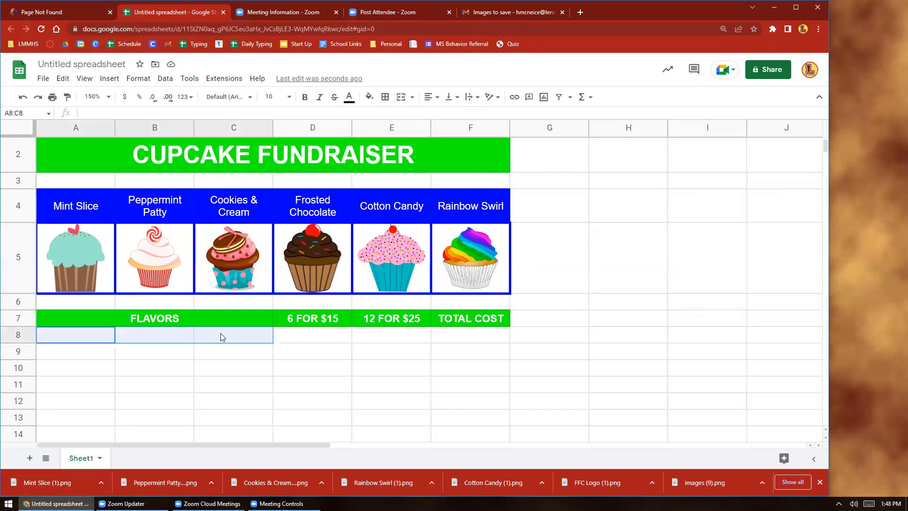
pyautogui.click(409, 99)
pyautogui.moveTo(86, 352); pyautogui.dragTo(229, 354)
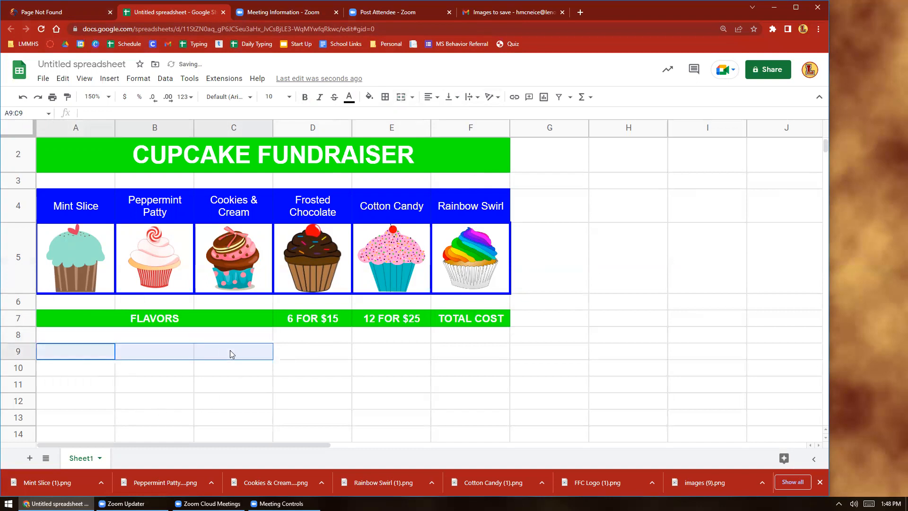
pyautogui.click(401, 97)
pyautogui.moveTo(160, 374); pyautogui.dragTo(228, 374)
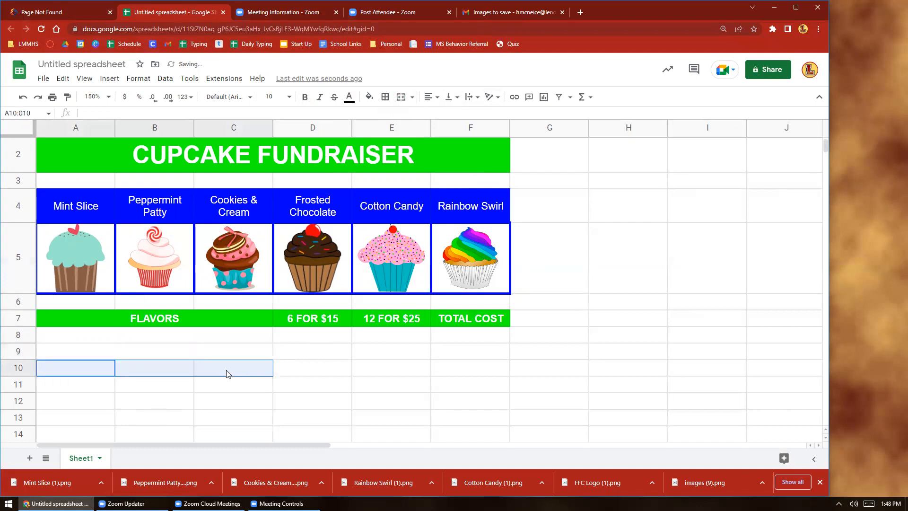
pyautogui.click(402, 101)
pyautogui.moveTo(78, 386); pyautogui.dragTo(219, 391)
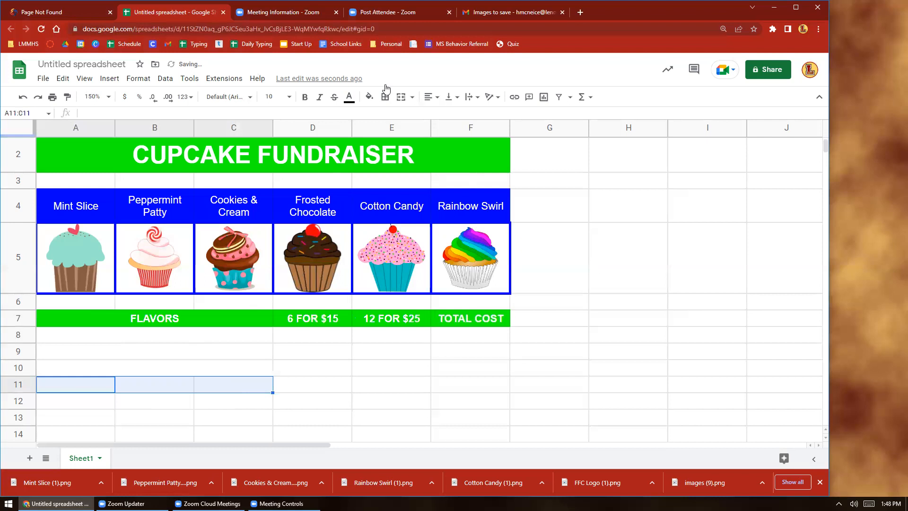
pyautogui.click(402, 96)
pyautogui.moveTo(61, 401); pyautogui.dragTo(209, 400)
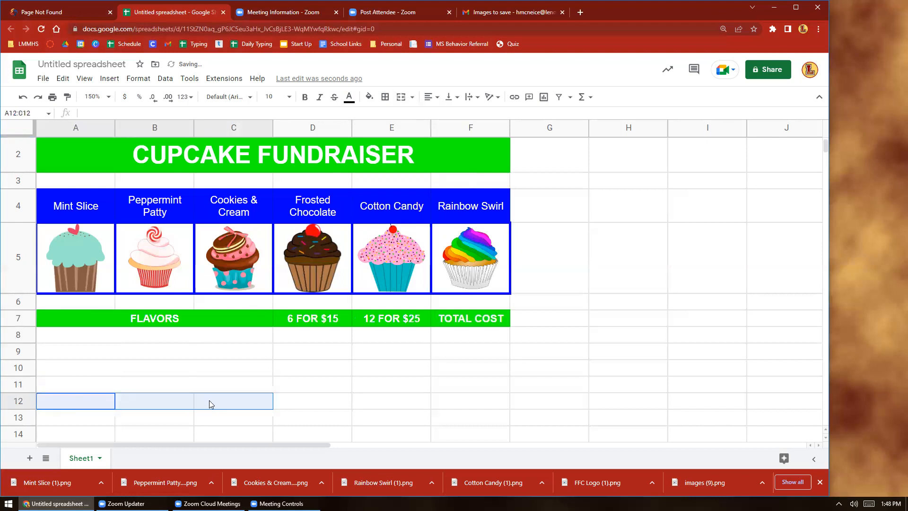
pyautogui.click(401, 97)
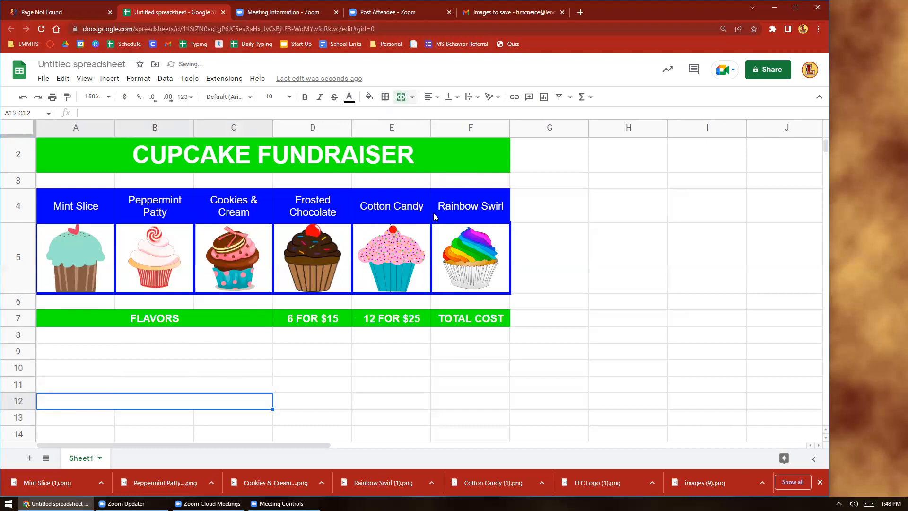
pyautogui.moveTo(69, 416); pyautogui.dragTo(150, 422)
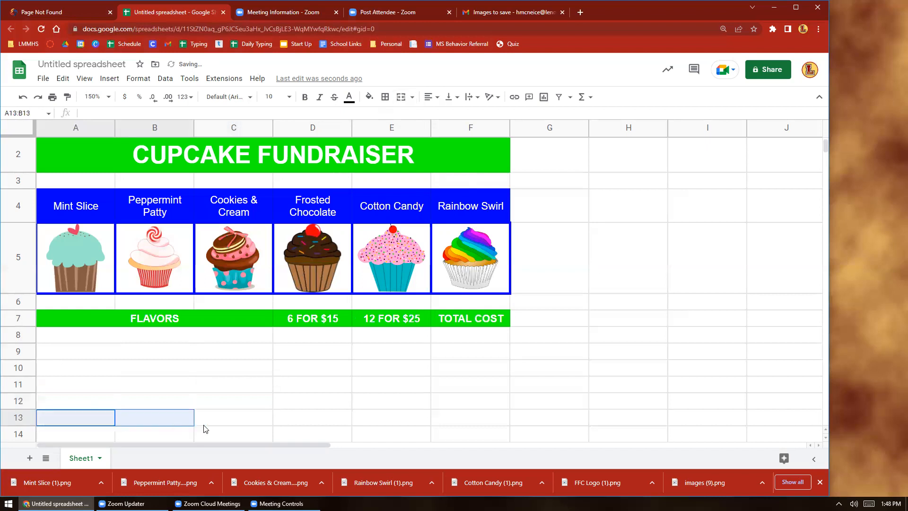
pyautogui.moveTo(206, 429); pyautogui.dragTo(227, 423)
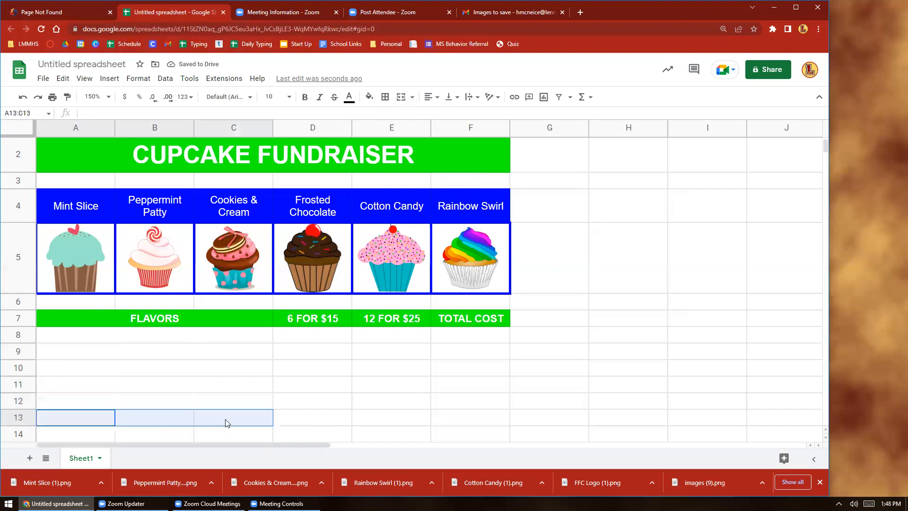
pyautogui.click(401, 97)
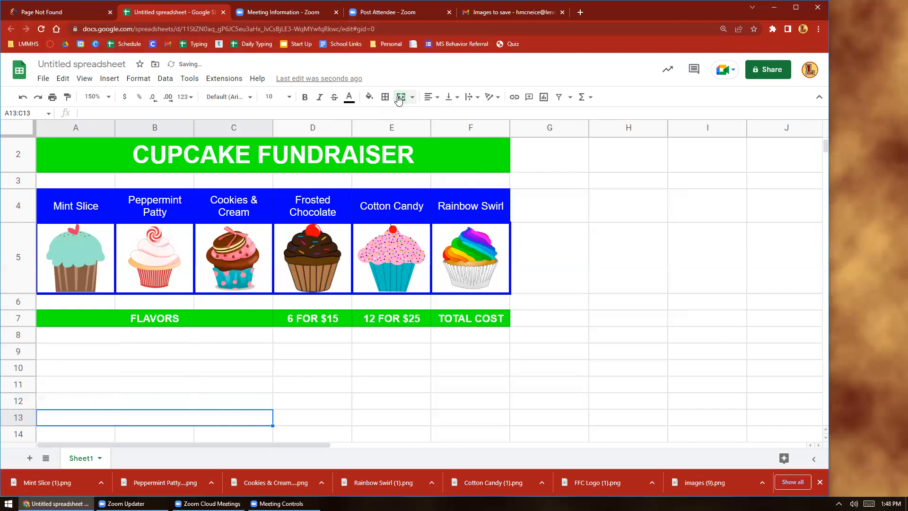
pyautogui.moveTo(67, 434); pyautogui.dragTo(217, 434)
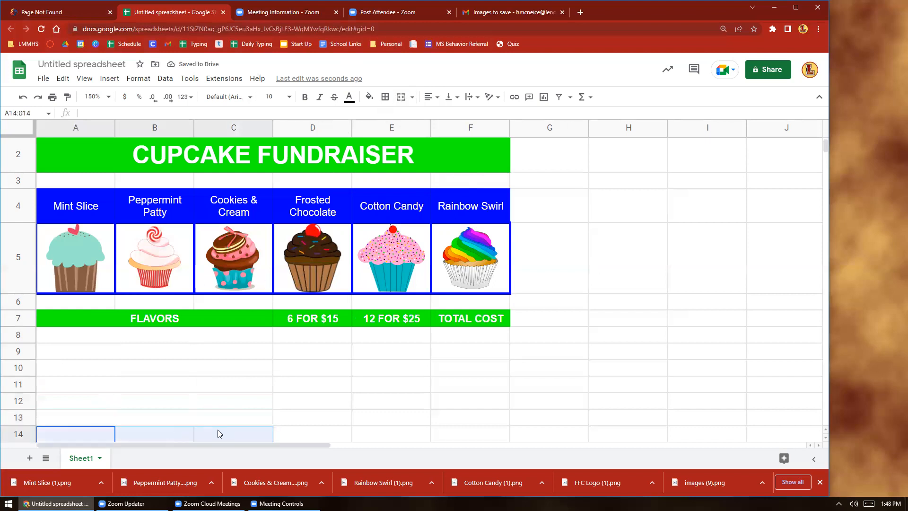
pyautogui.click(400, 97)
# Merge cells A15:E15 at the bottom of the order table
pyautogui.scroll(-1, 662, 379)
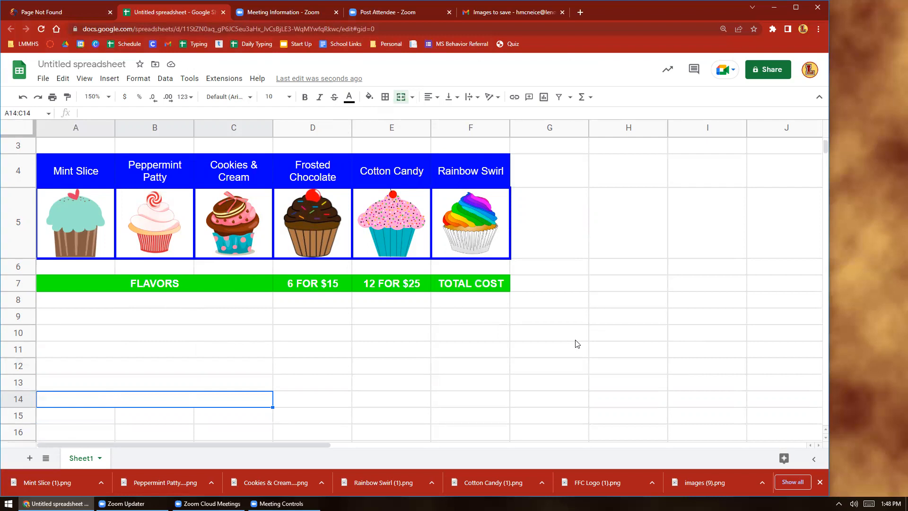
pyautogui.moveTo(71, 416); pyautogui.dragTo(410, 421)
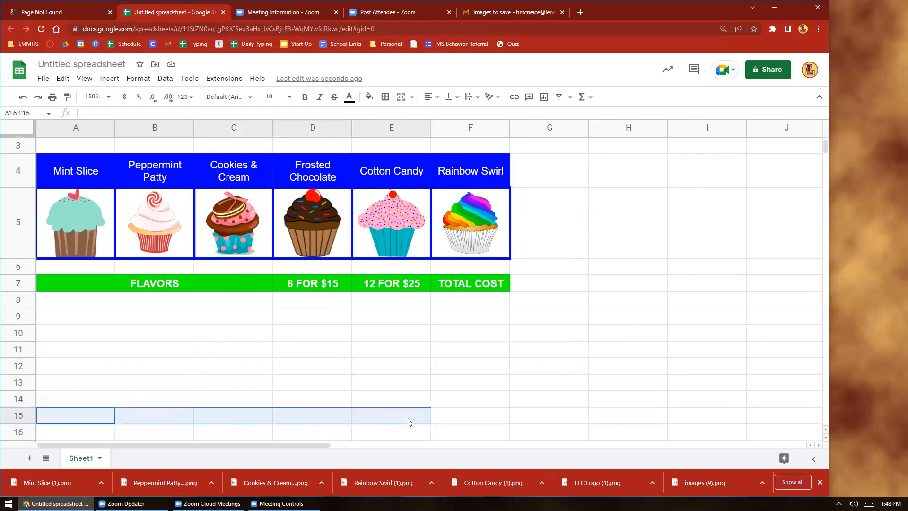
pyautogui.click(401, 97)
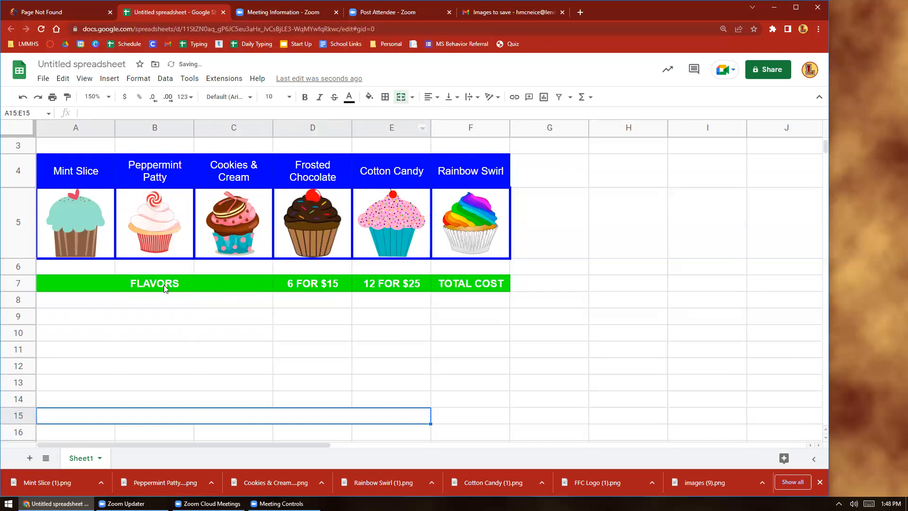
# Apply thick solid blue borders around every cell of the order table in A7:F15
pyautogui.click(118, 284)
pyautogui.moveTo(315, 292); pyautogui.dragTo(479, 423)
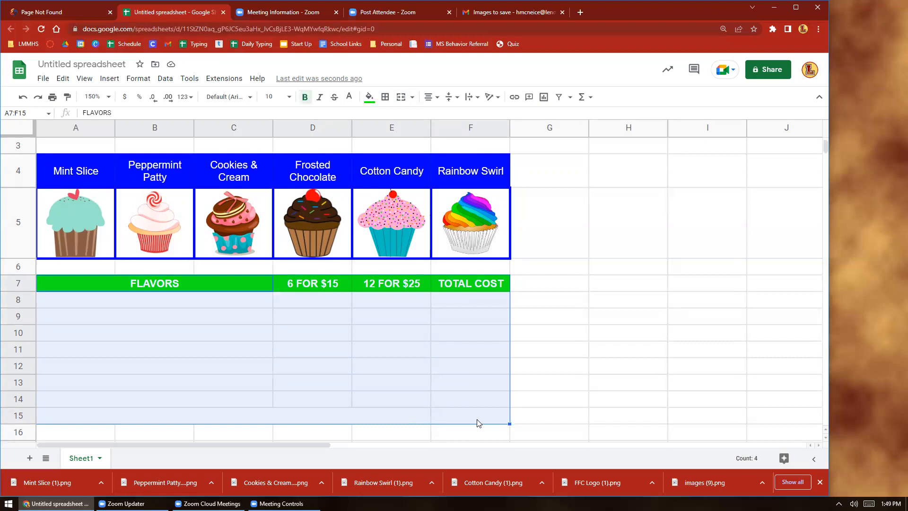
pyautogui.click(385, 97)
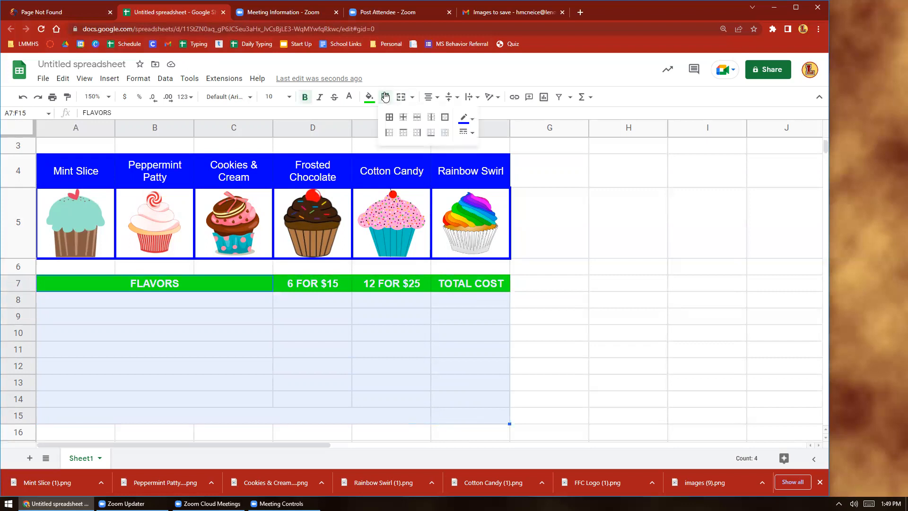
pyautogui.click(472, 120)
pyautogui.click(549, 220)
pyautogui.click(466, 132)
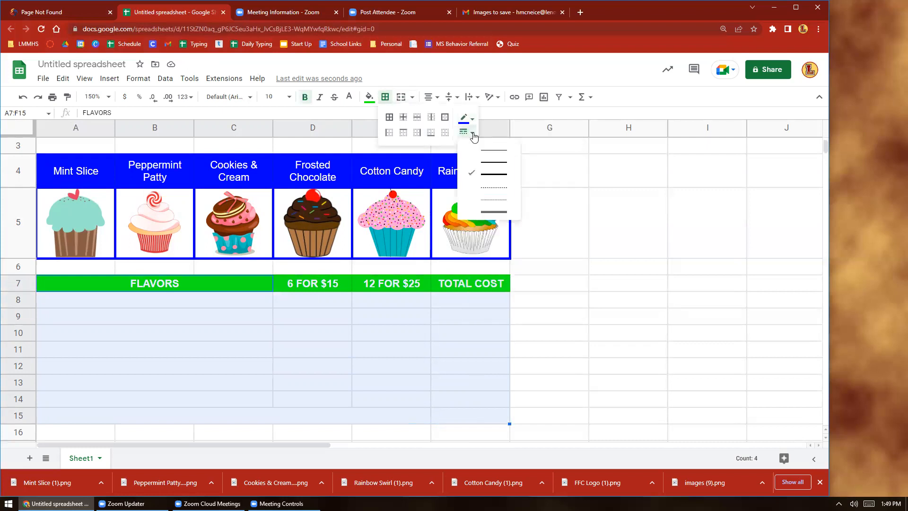
pyautogui.click(495, 175)
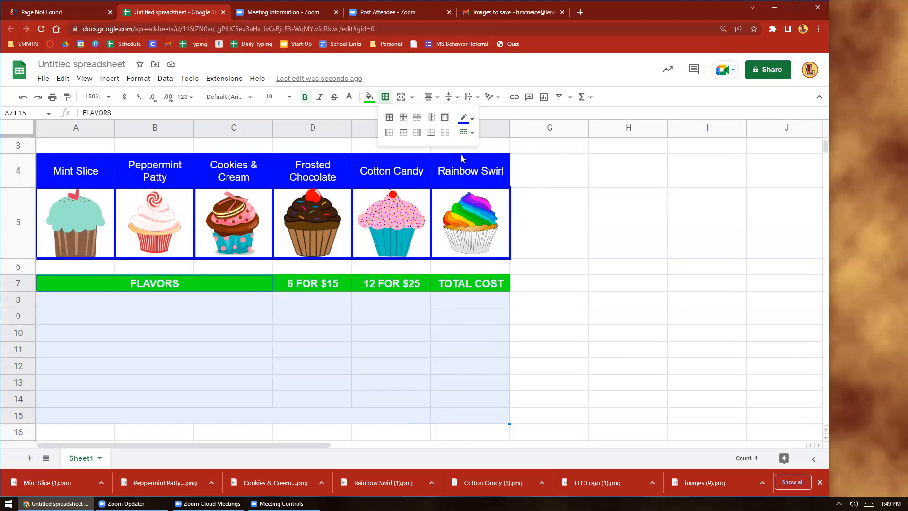
pyautogui.click(389, 117)
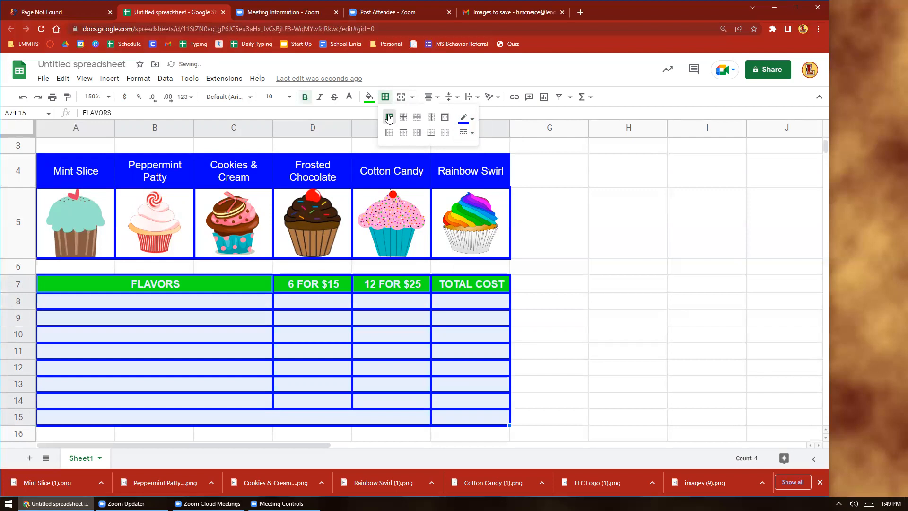
pyautogui.click(576, 309)
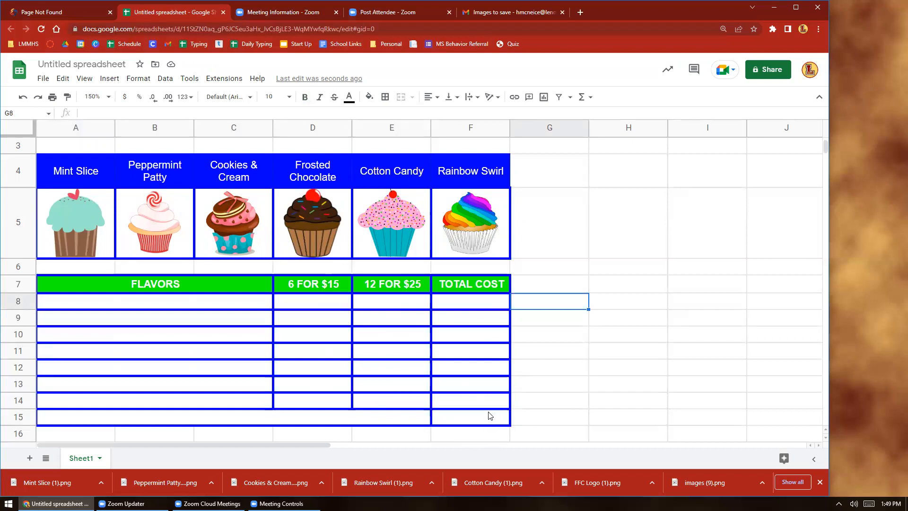
# Enter the flavors Mint Slice, Peppermint Patty and Cookies & Cream in rows 8 to 10 below the FLAVORS heading
pyautogui.click(160, 305)
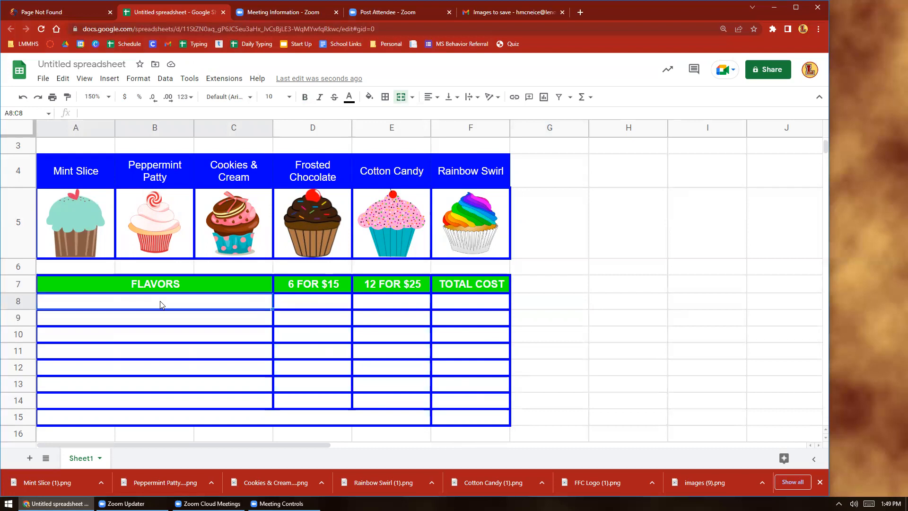
pyautogui.write('Mint Slice')
pyautogui.press('Return')
pyautogui.write('Peppermin')
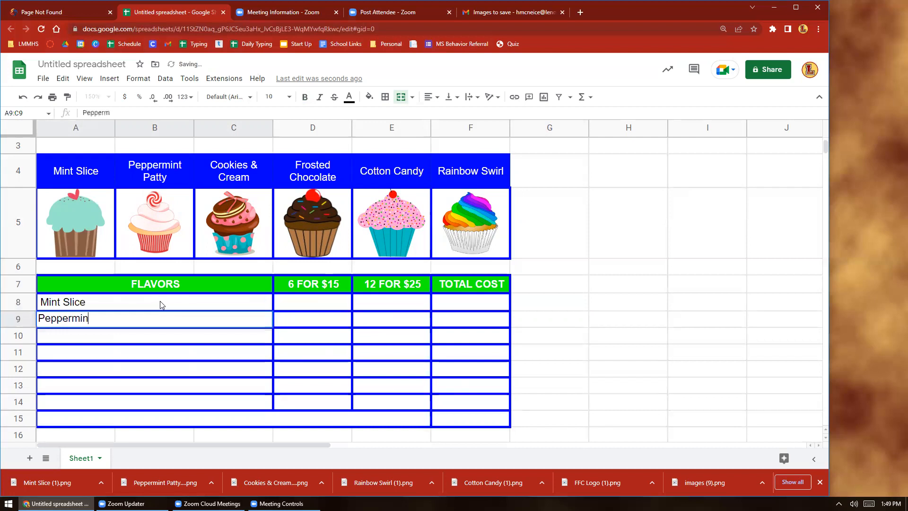
pyautogui.write('t Patty')
pyautogui.press('Return')
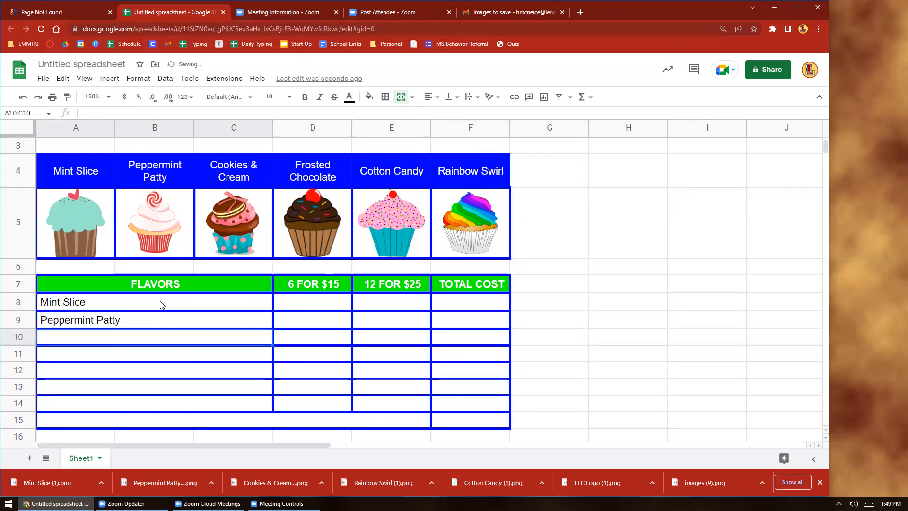
pyautogui.write('Cookies ')
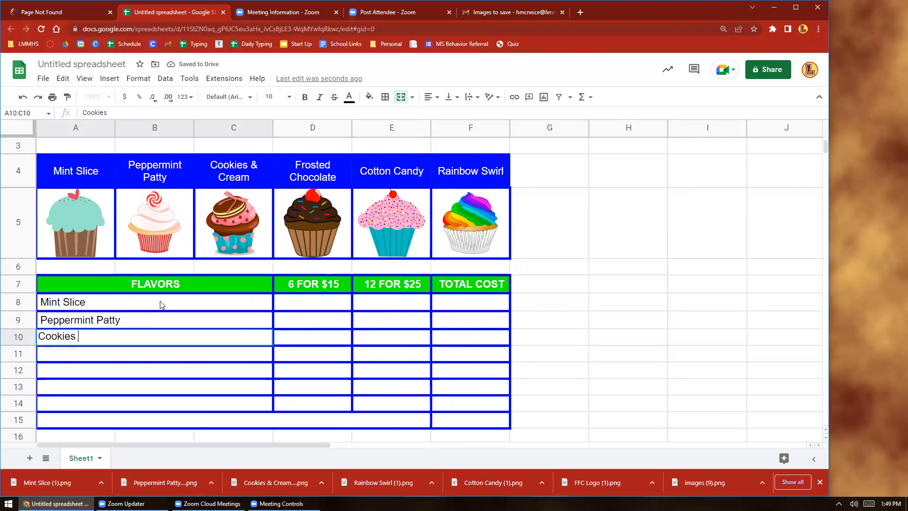
pyautogui.write('& Cream')
pyautogui.press('Return')
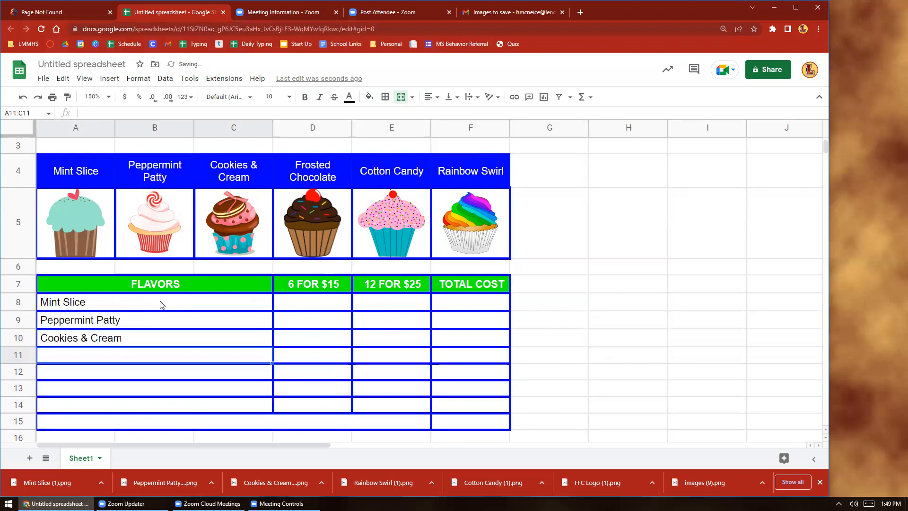
# Enter the flavors Frosted Chocolate, Cotton Candy and Rainbow Swirl in rows 11 to 13 of the FLAVORS column
pyautogui.write('Frosten')
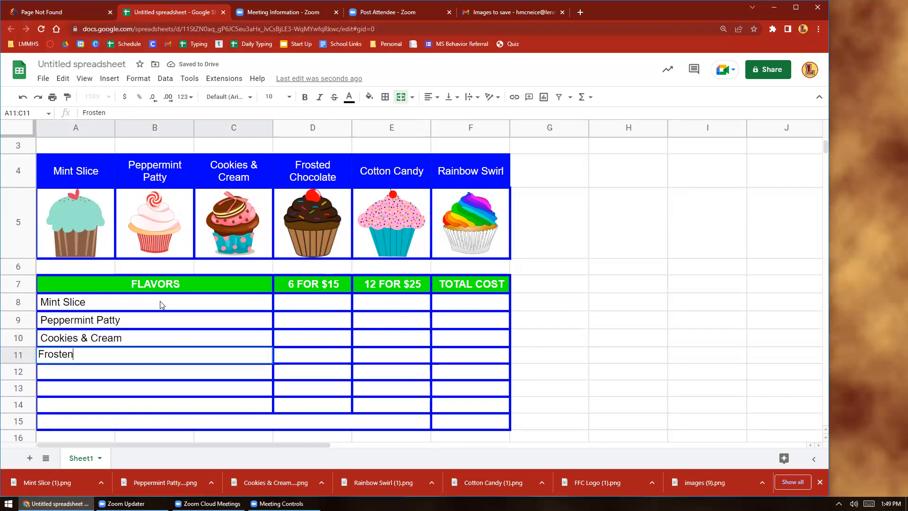
pyautogui.press('BackSpace')
pyautogui.write('d Chocolate')
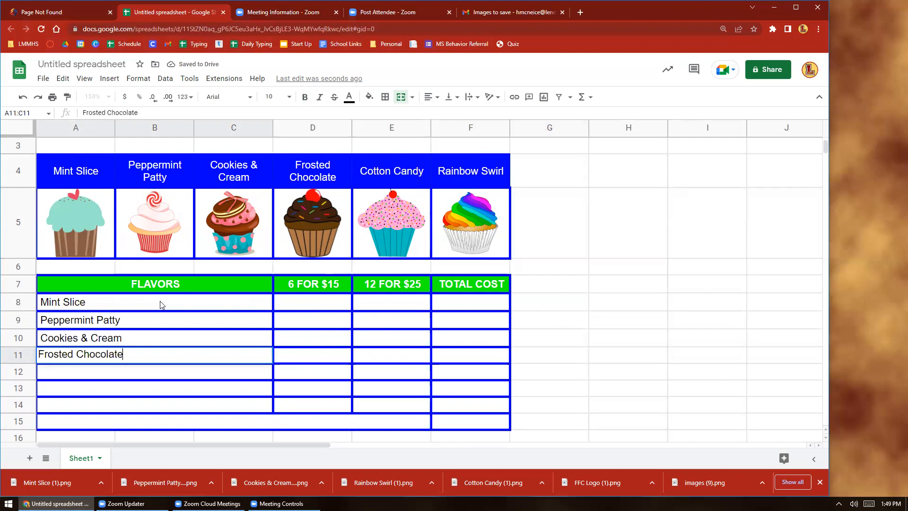
pyautogui.press('Return')
pyautogui.write('Cotton Candy')
pyautogui.press('Return')
pyautogui.write('Rainbow Swirl')
pyautogui.press('Return')
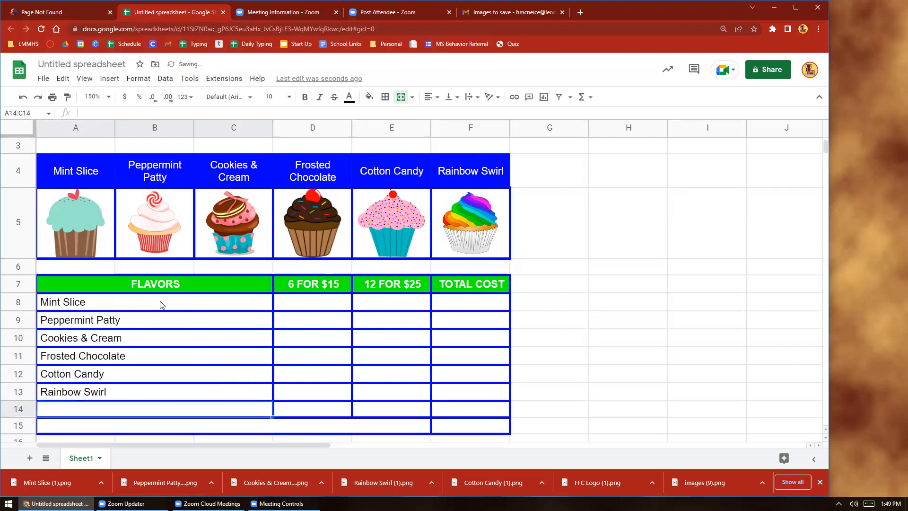
# Label row 14 Subtotal and the merged cell A15:E15 Total Amount Payable
pyautogui.write('Subtotal')
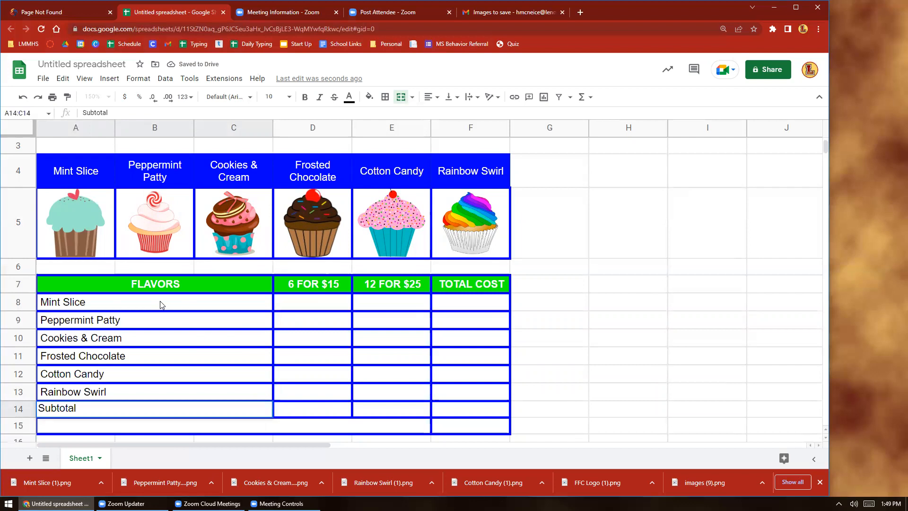
pyautogui.click(356, 429)
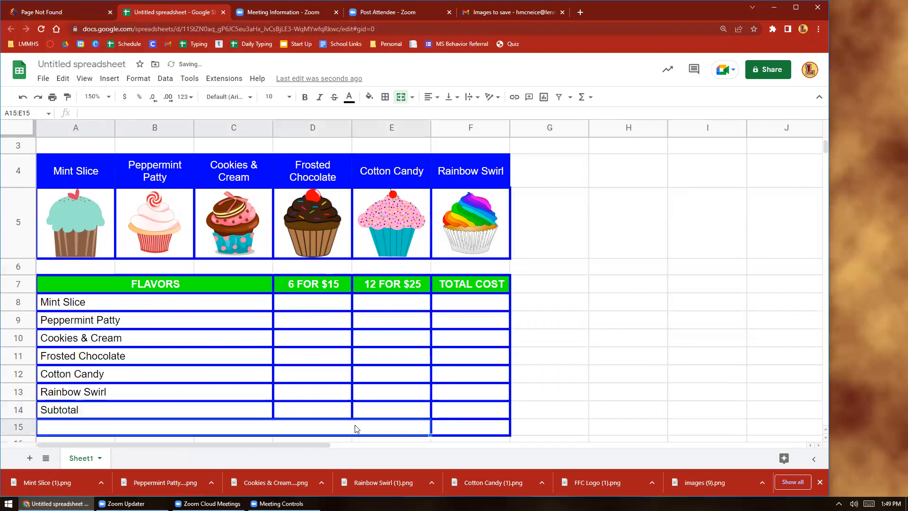
pyautogui.write('Total')
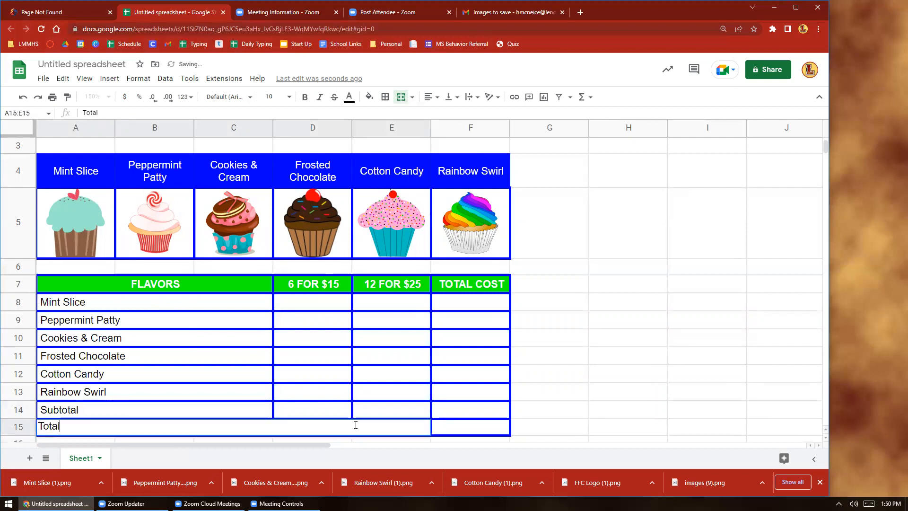
pyautogui.write(' Amount Payable')
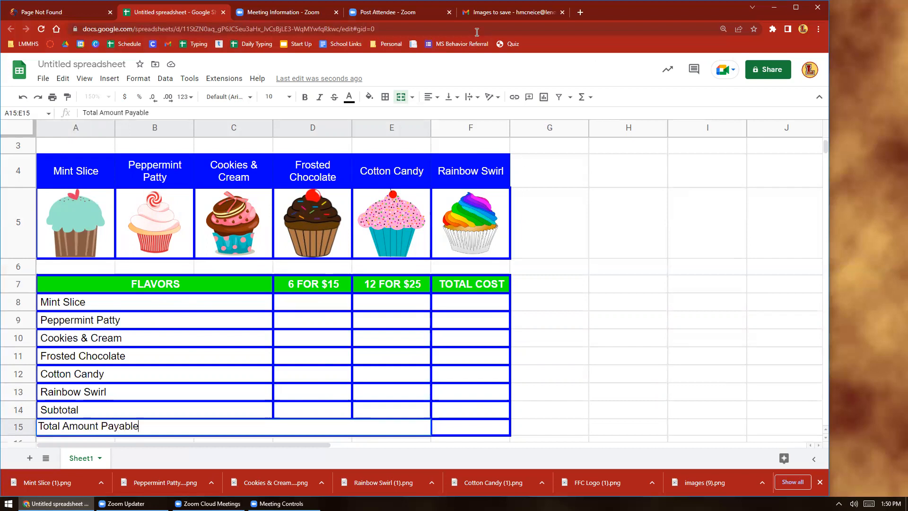
# Right-align and bold the Total Amount Payable label, and bold the flavor names and Subtotal in A8:C14
pyautogui.click(430, 97)
pyautogui.click(455, 115)
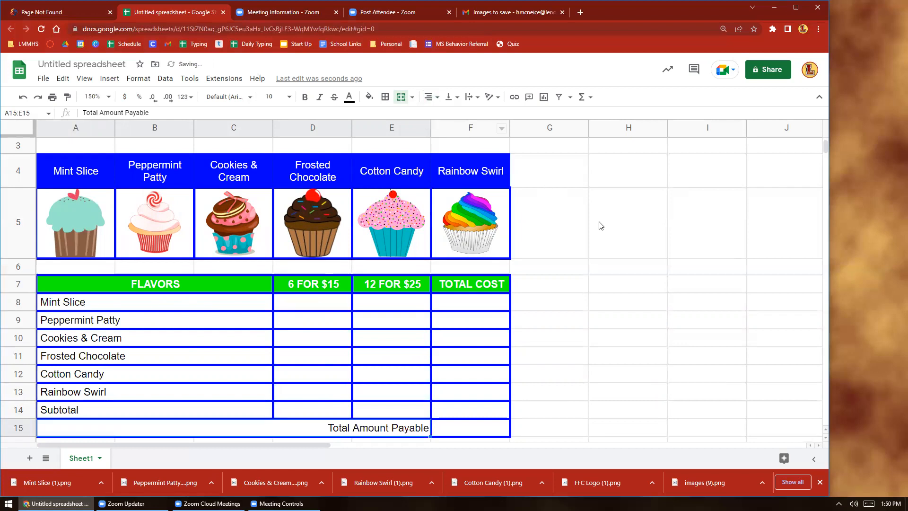
pyautogui.click(305, 97)
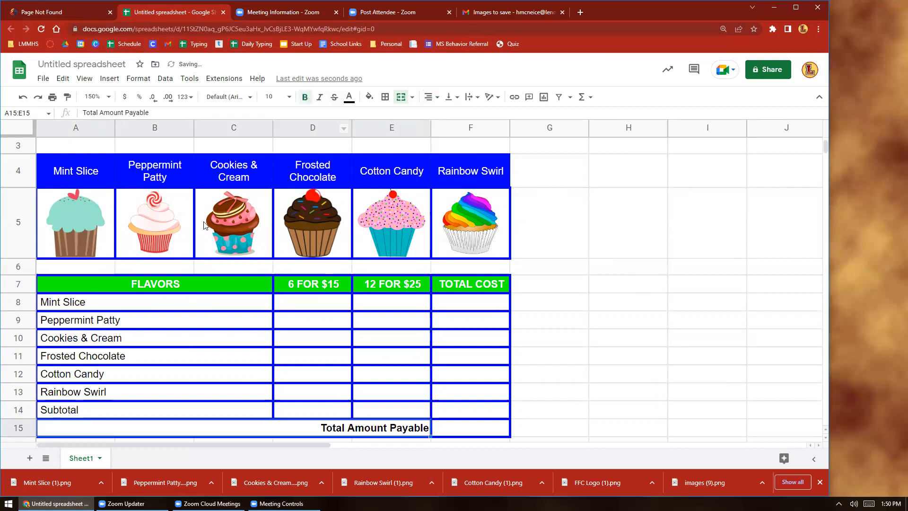
pyautogui.moveTo(152, 306); pyautogui.dragTo(158, 410)
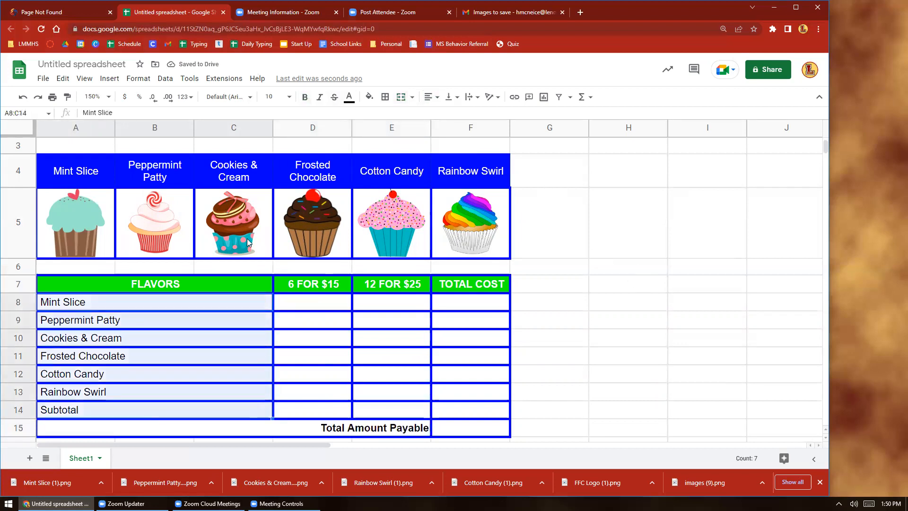
pyautogui.click(305, 97)
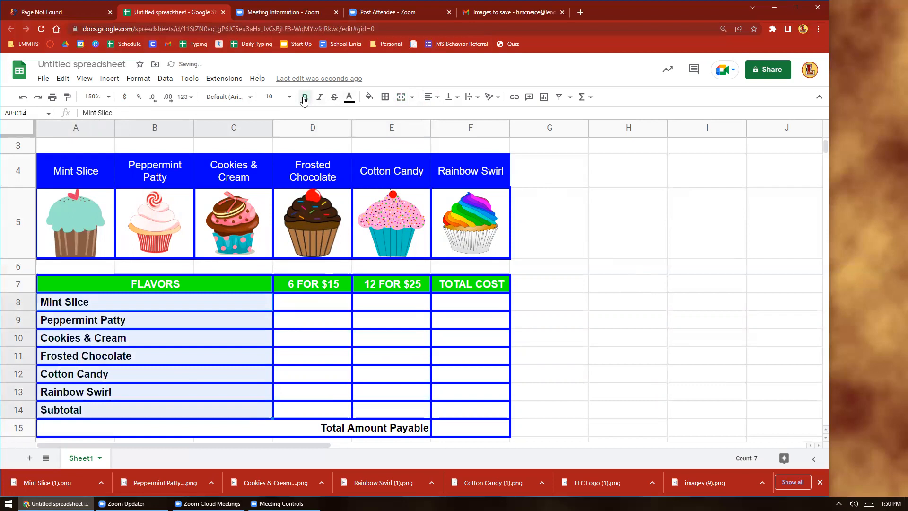
pyautogui.click(637, 362)
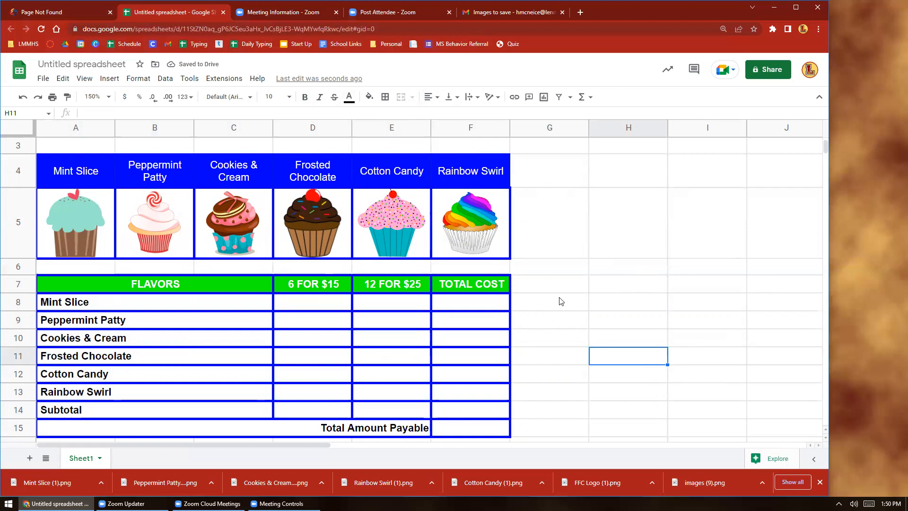
# Enter the labels NAME, ADDRESS, PHONE, EMAIL and CONTACT in cells A17 to A21 below the order table
pyautogui.scroll(-3, 561, 301)
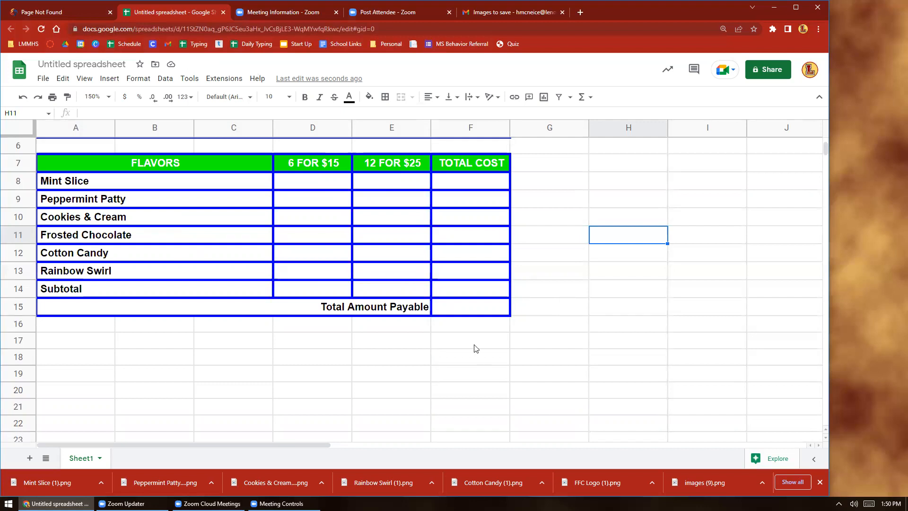
pyautogui.click(81, 345)
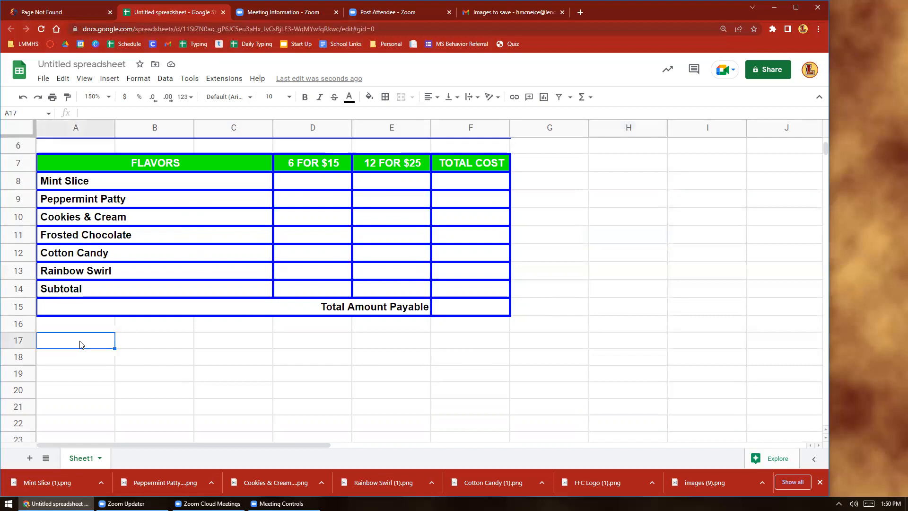
pyautogui.write('NAME')
pyautogui.press('Return')
pyautogui.write('ADDRESS')
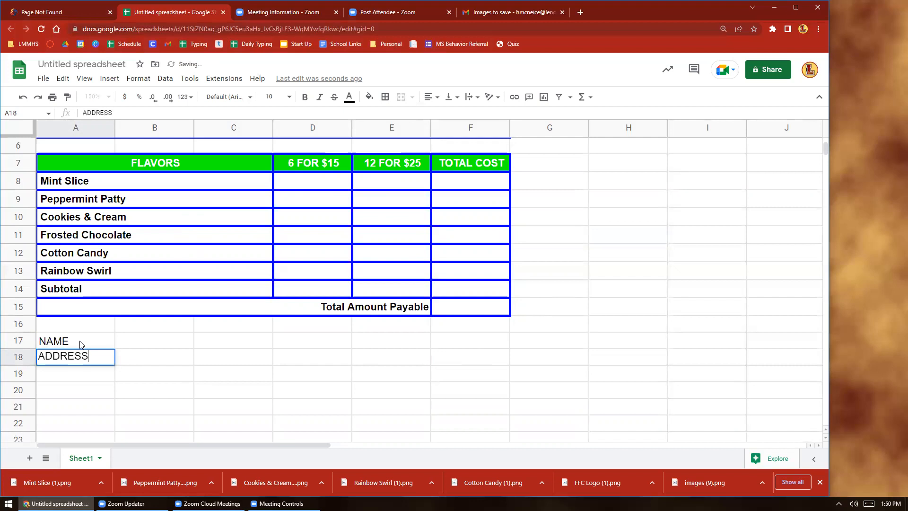
pyautogui.press('Return')
pyautogui.write('PHONE')
pyautogui.press('Return')
pyautogui.write('EMAIL')
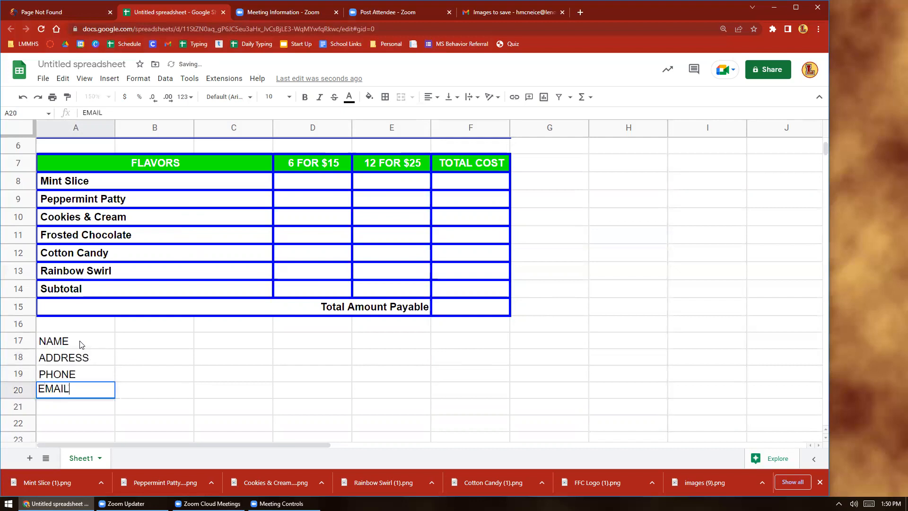
pyautogui.press('Return')
pyautogui.write('CONTACT')
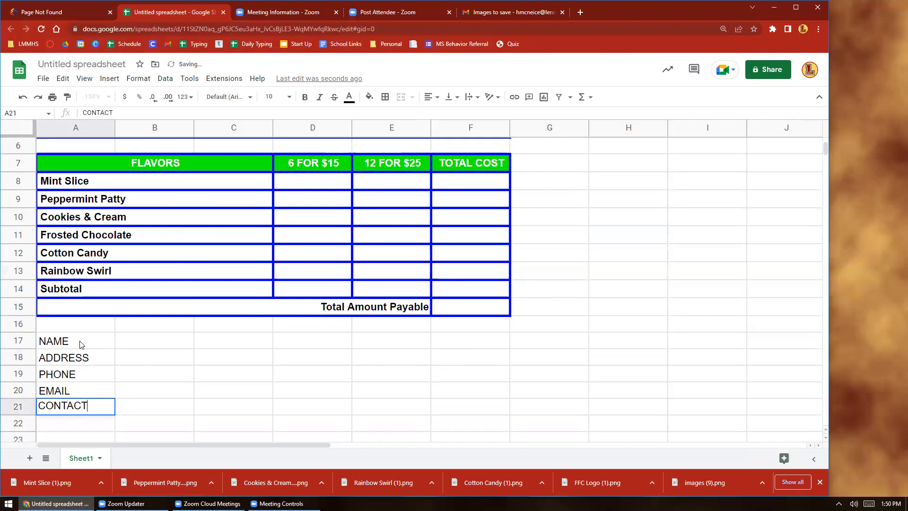
# Bold and right-align the customer detail labels in A17:A21
pyautogui.moveTo(93, 344); pyautogui.dragTo(93, 405)
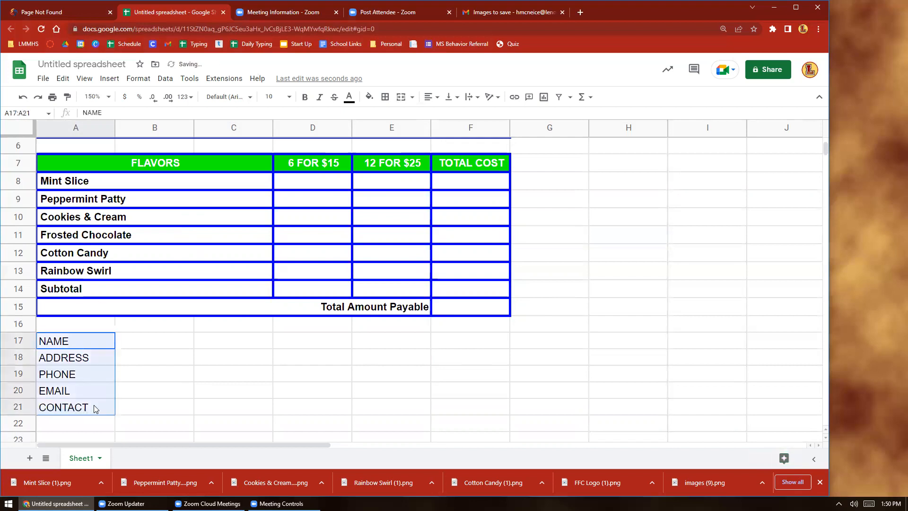
pyautogui.click(305, 97)
pyautogui.click(430, 97)
pyautogui.click(455, 115)
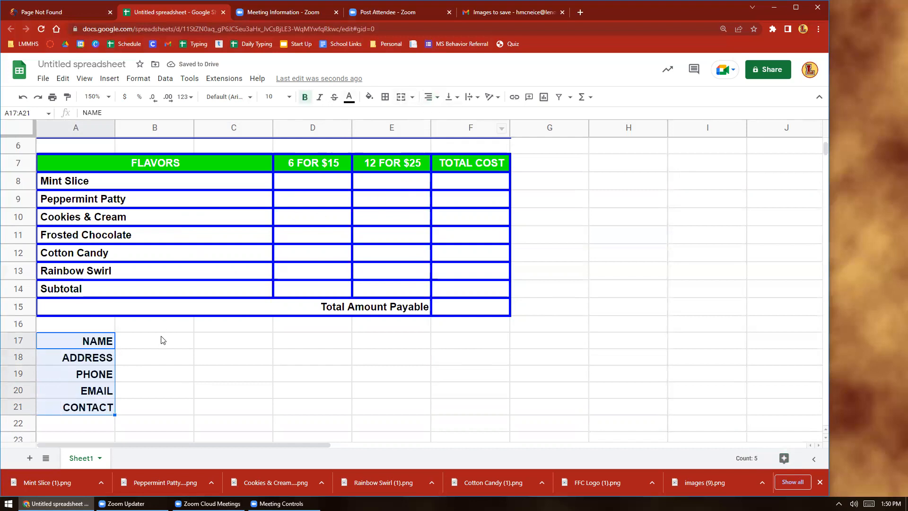
# Merge columns B and C separately in each of rows 17 to 21, beside the customer detail labels
pyautogui.moveTo(162, 339); pyautogui.dragTo(212, 342)
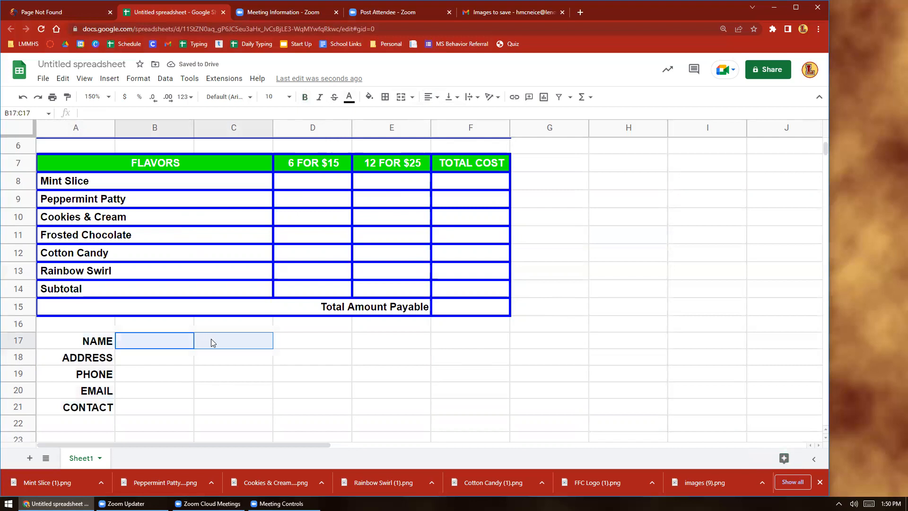
pyautogui.click(401, 97)
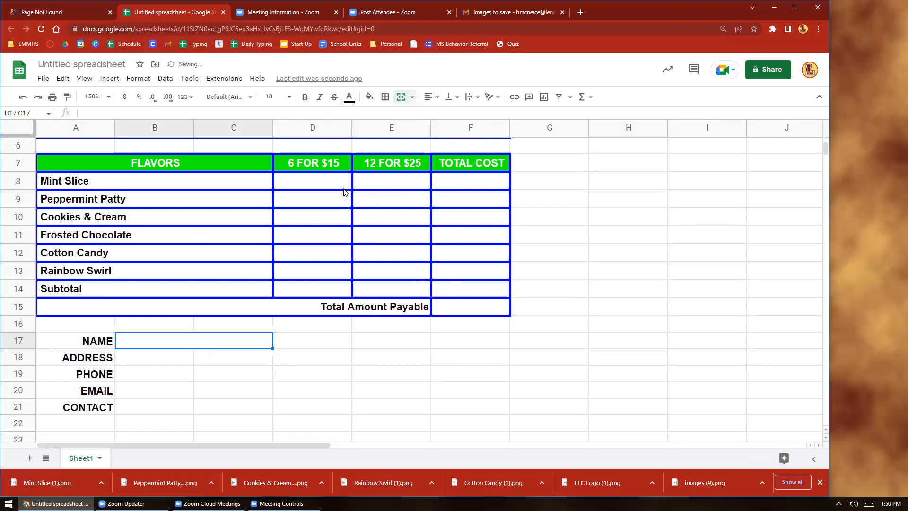
pyautogui.click(162, 359)
pyautogui.moveTo(198, 361); pyautogui.dragTo(218, 379)
pyautogui.click(401, 97)
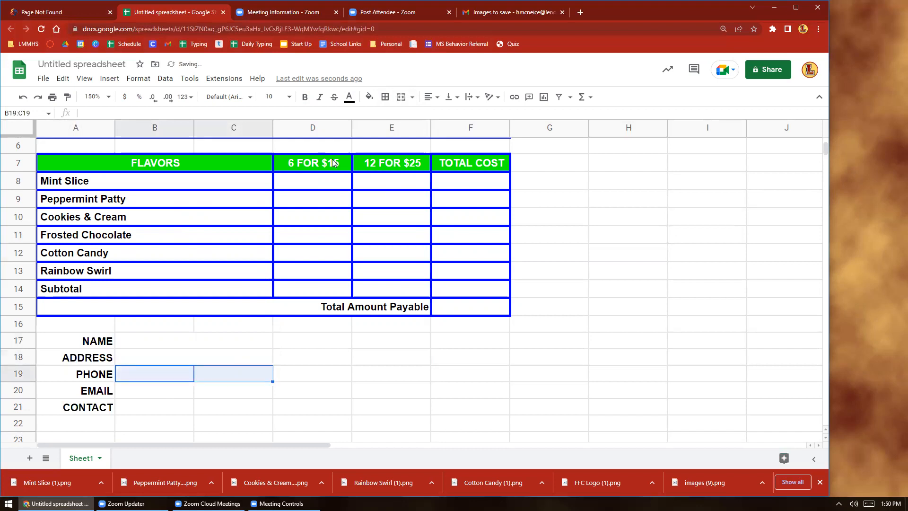
pyautogui.click(400, 98)
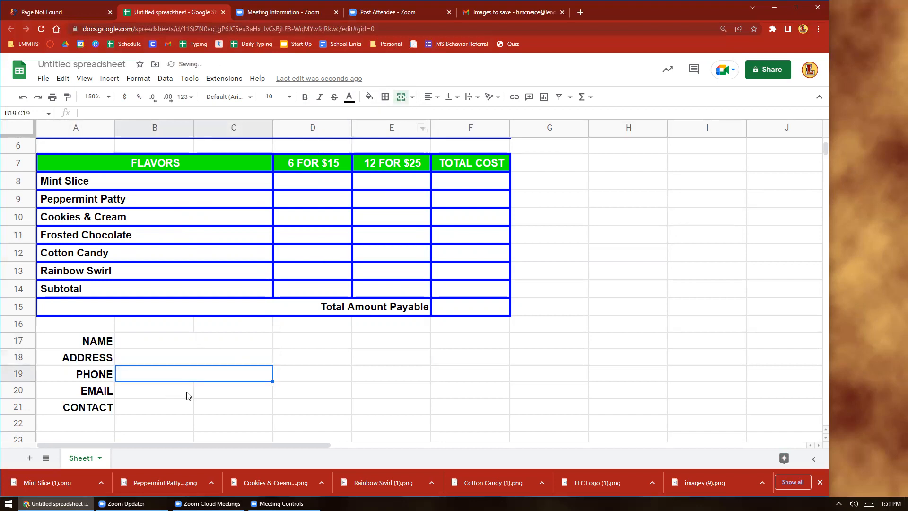
pyautogui.moveTo(189, 396); pyautogui.dragTo(208, 395)
pyautogui.click(400, 96)
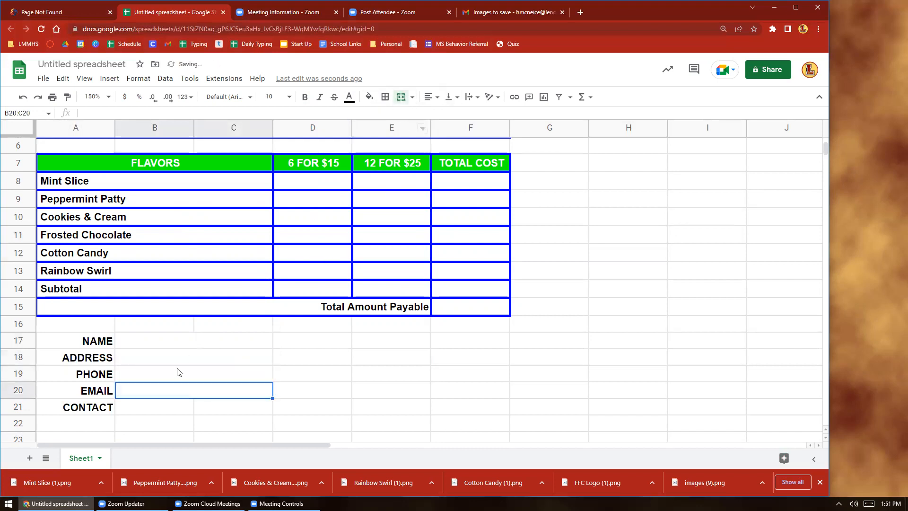
pyautogui.click(157, 405)
pyautogui.keyDown('shift'); pyautogui.click(218, 409); pyautogui.keyUp('shift')
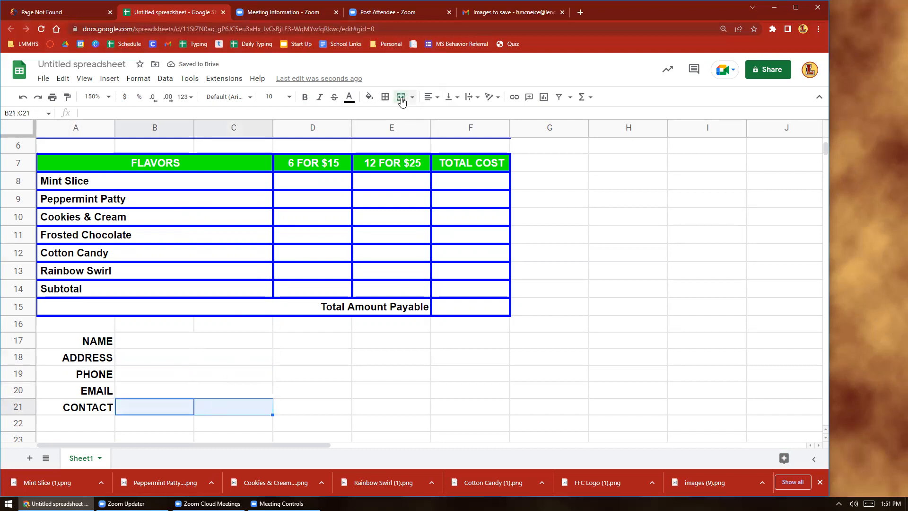
pyautogui.click(400, 97)
# Enter foundationforfosterchildren.org in the merged cell beside the CONTACT label
pyautogui.click(157, 426)
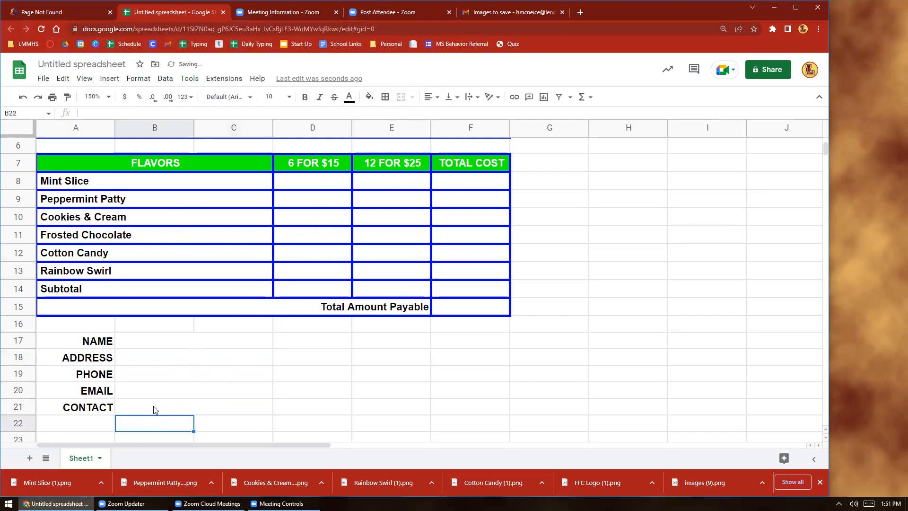
pyautogui.click(153, 406)
pyautogui.write('FOUNDATIONFOR')
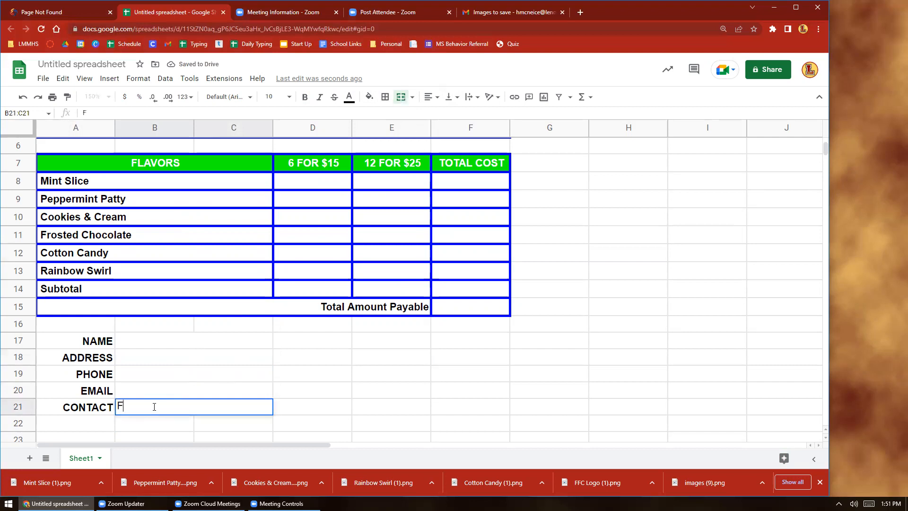
pyautogui.press('BackSpace')
pyautogui.press('BackSpace')
pyautogui.press('BackSpace')
pyautogui.press('BackSpace')
pyautogui.press('BackSpace')
pyautogui.press('BackSpace')
pyautogui.press('BackSpace')
pyautogui.press('BackSpace')
pyautogui.press('BackSpace')
pyautogui.press('BackSpace')
pyautogui.press('BackSpace')
pyautogui.press('BackSpace')
pyautogui.press('BackSpace')
pyautogui.write('foundationfo')
pyautogui.press('BackSpace')
pyautogui.press('BackSpace')
pyautogui.press('BackSpace')
pyautogui.write('foster')
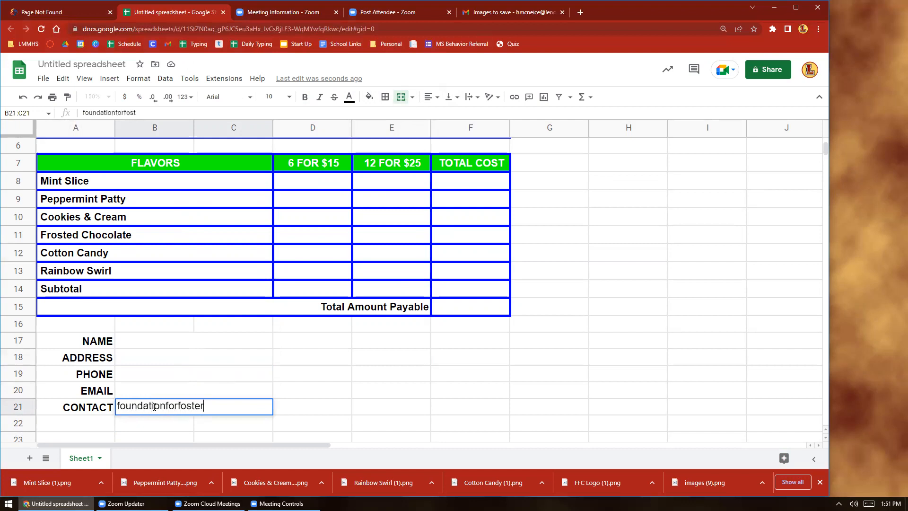
pyautogui.write('children.org')
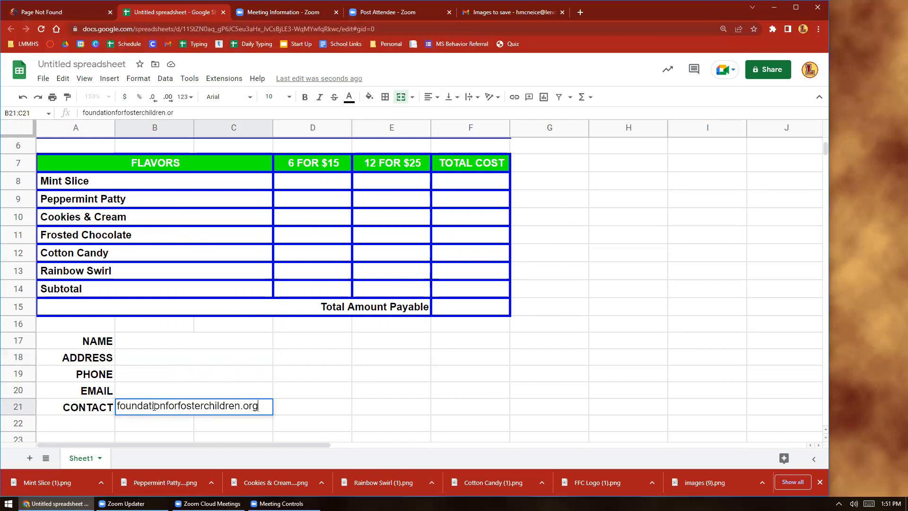
pyautogui.press('Return')
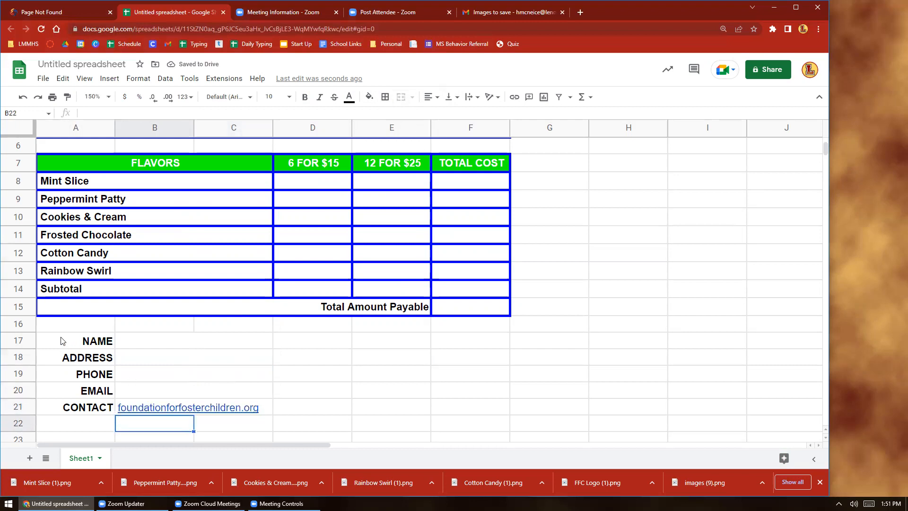
# Apply a thick blue outer border around the customer details block A17:C21
pyautogui.moveTo(61, 340)
pyautogui.mouseDown()
pyautogui.moveTo(215, 346)
pyautogui.moveTo(238, 383)
pyautogui.moveTo(237, 409)
pyautogui.mouseUp()
pyautogui.moveTo(238, 409)
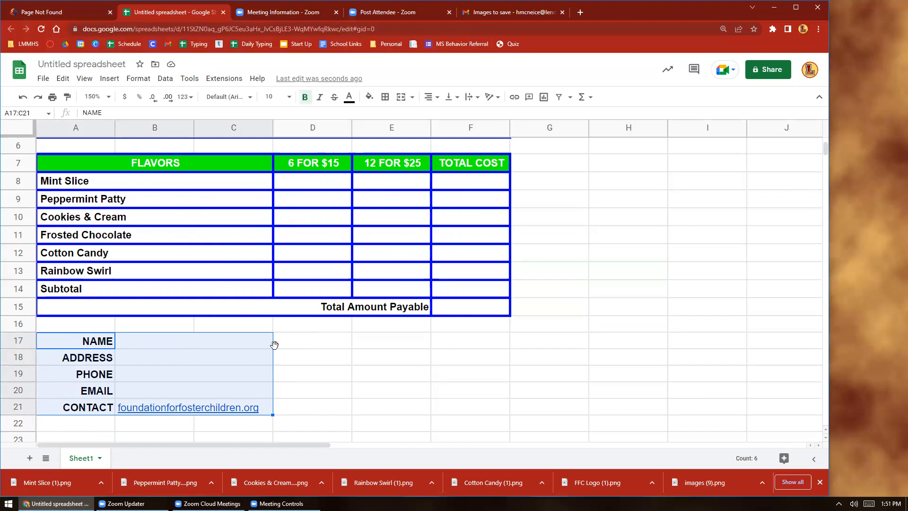
pyautogui.click(385, 98)
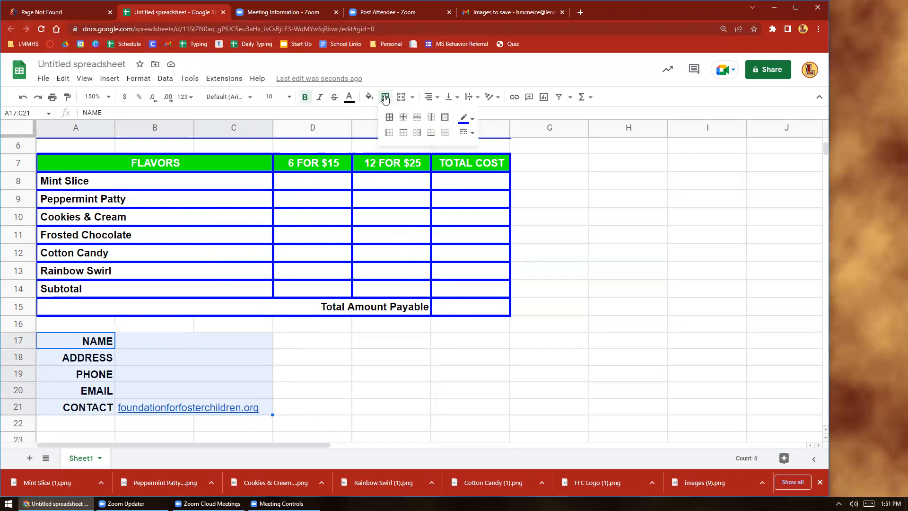
pyautogui.click(474, 135)
pyautogui.click(473, 135)
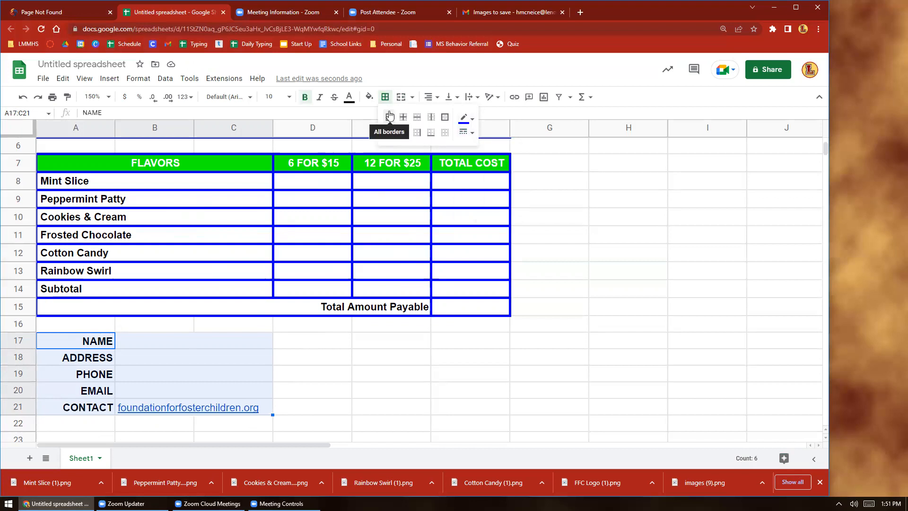
pyautogui.click(445, 117)
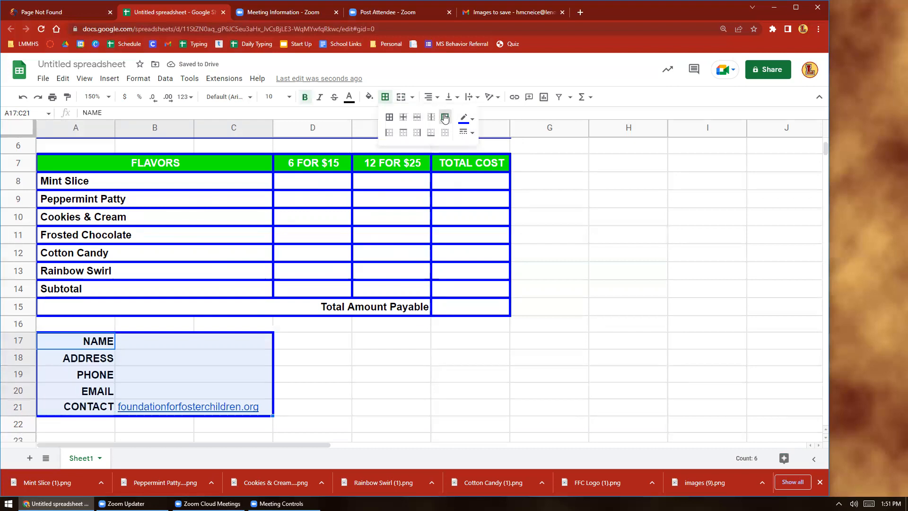
pyautogui.click(309, 363)
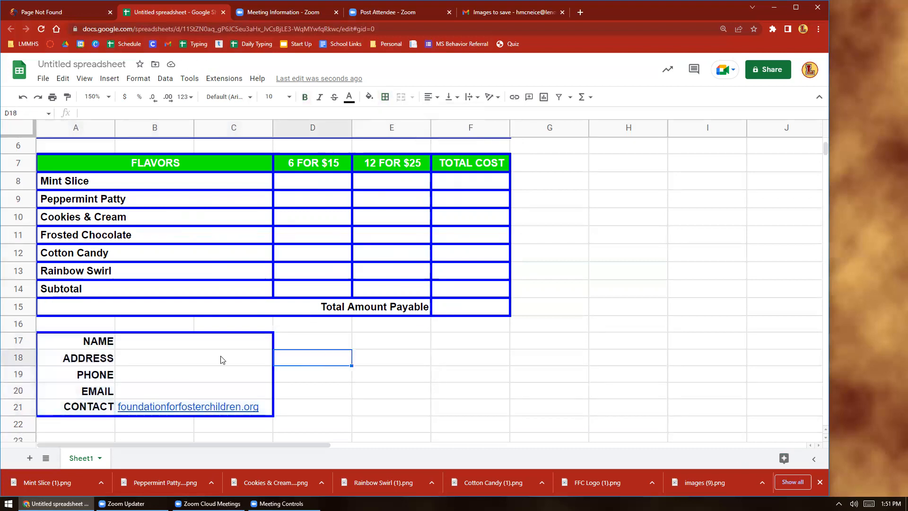
# Fill the ADDRESS row A18:C18 and the EMAIL row A20:C20 with bright green
pyautogui.moveTo(87, 357); pyautogui.dragTo(155, 355)
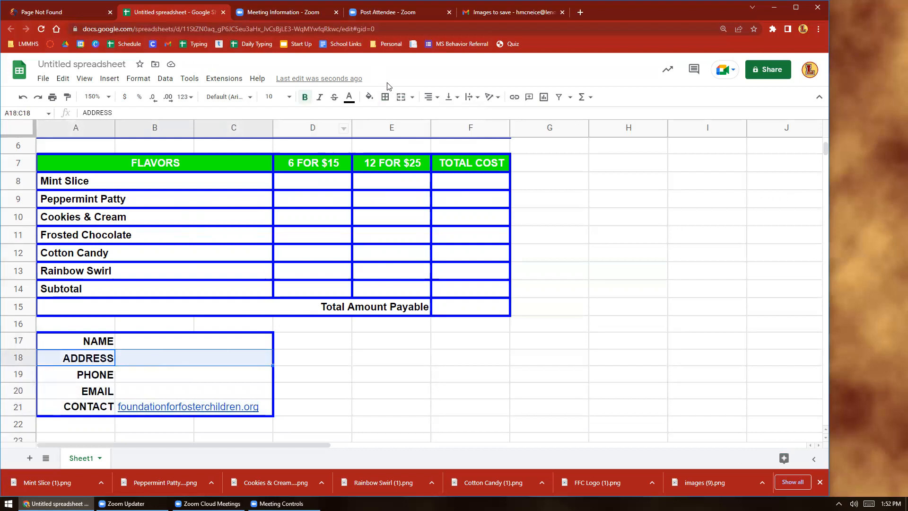
pyautogui.click(368, 99)
pyautogui.click(419, 198)
pyautogui.moveTo(98, 387); pyautogui.dragTo(222, 391)
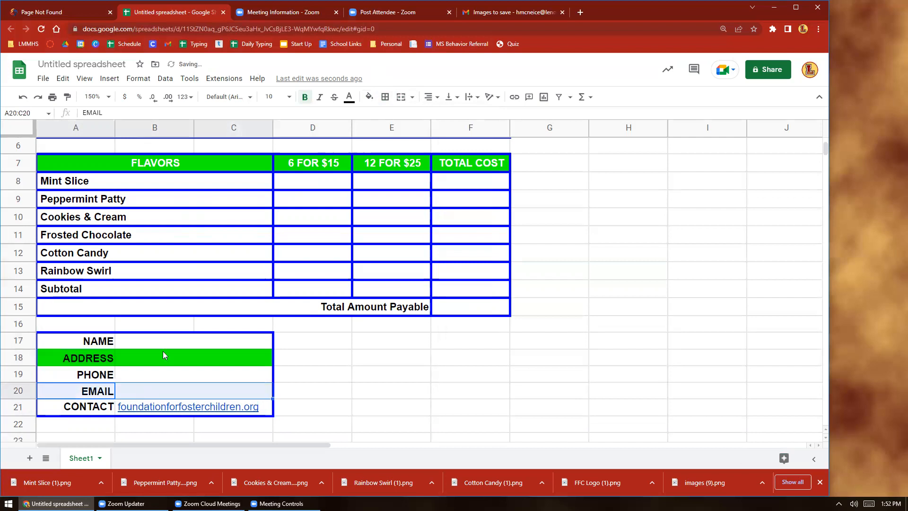
pyautogui.click(369, 99)
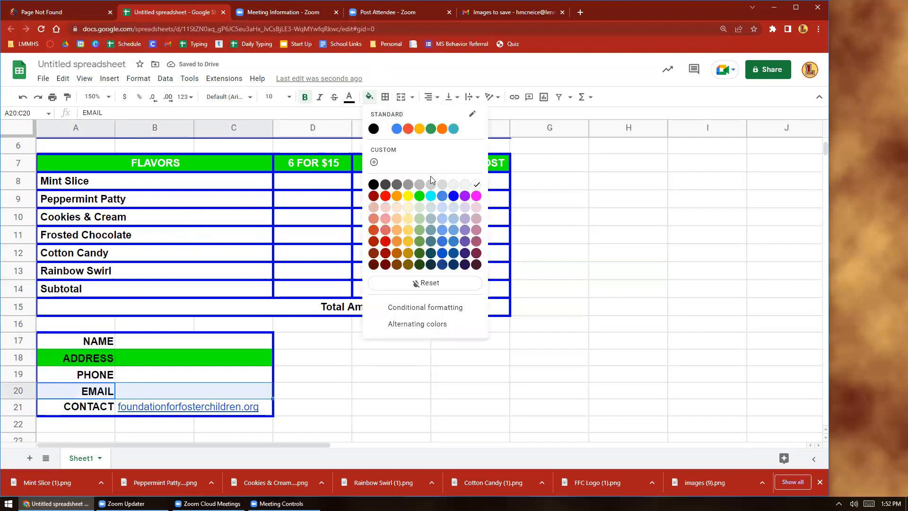
pyautogui.click(420, 197)
pyautogui.click(384, 426)
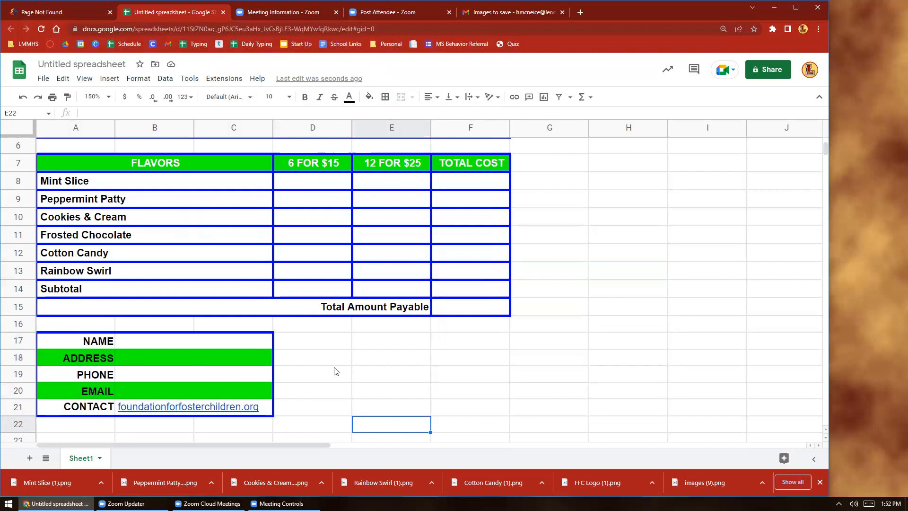
# Merge cells A23:F23 below the customer details and set the font size to 24
pyautogui.scroll(-1, 307, 353)
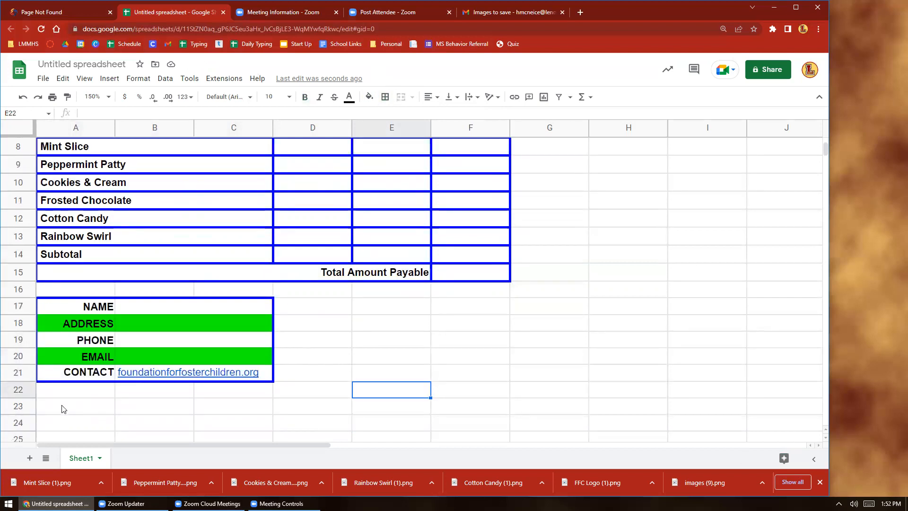
pyautogui.moveTo(64, 409); pyautogui.dragTo(485, 411)
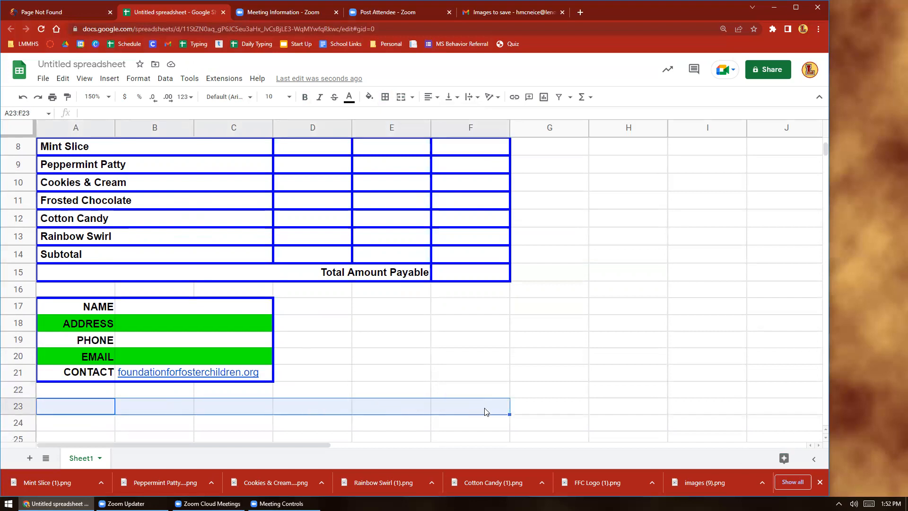
pyautogui.click(400, 97)
pyautogui.click(289, 96)
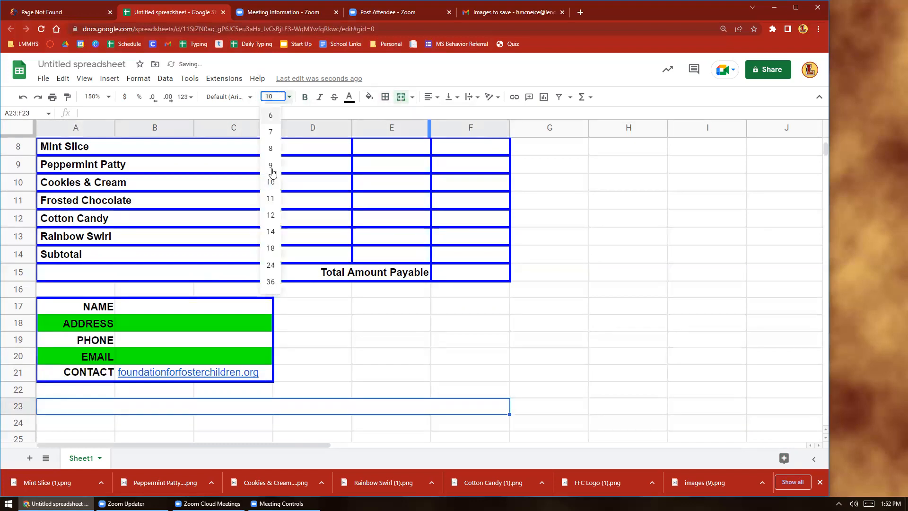
pyautogui.click(271, 266)
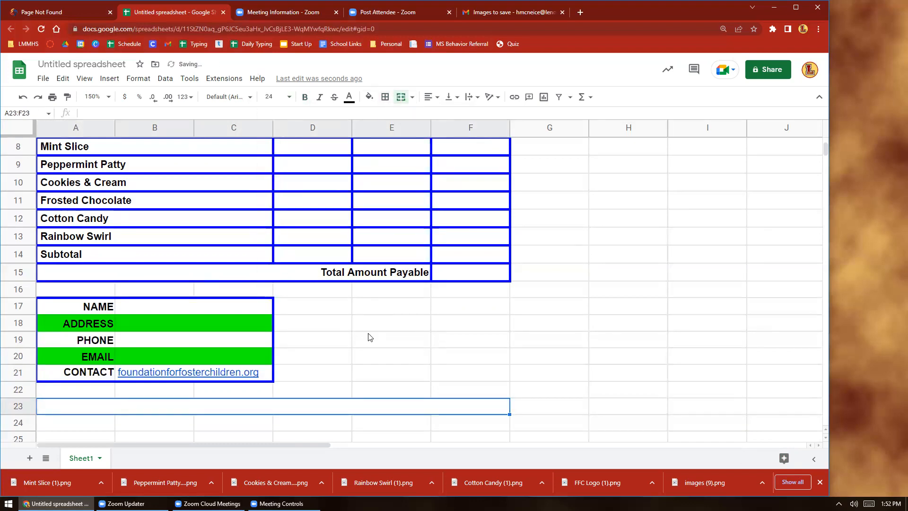
# Fill the merged cell A23:F23 with bright green and make its text white and bold
pyautogui.click(369, 97)
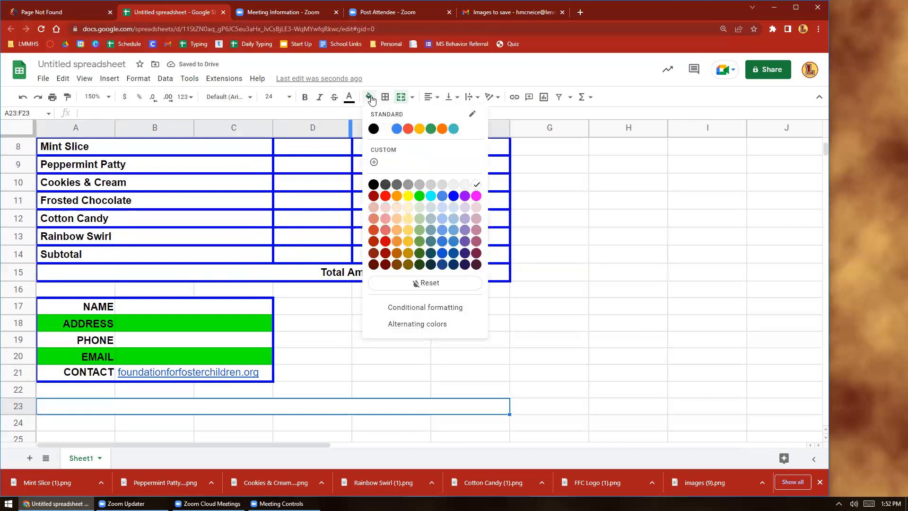
pyautogui.click(419, 196)
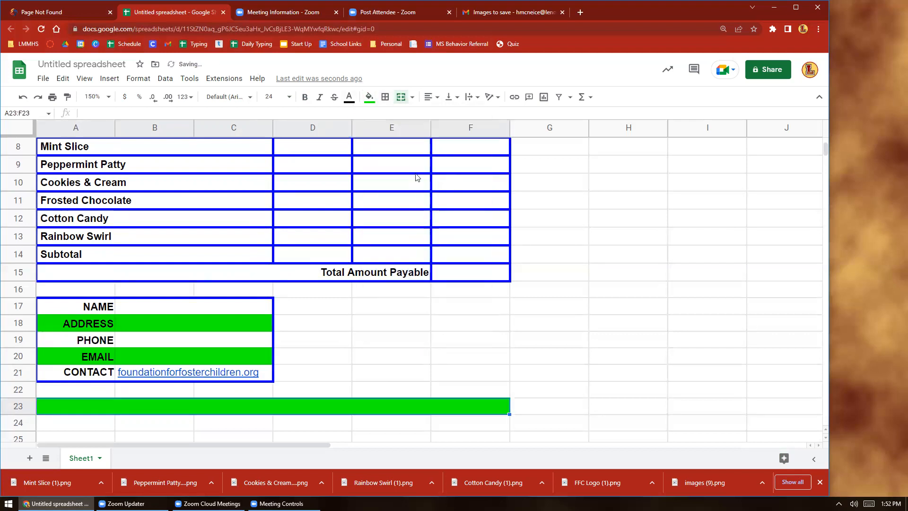
pyautogui.click(349, 97)
pyautogui.click(365, 129)
# Enter the notice "All orders are due by June 27, 2022!" in the merged cell A23:F23
pyautogui.write('All')
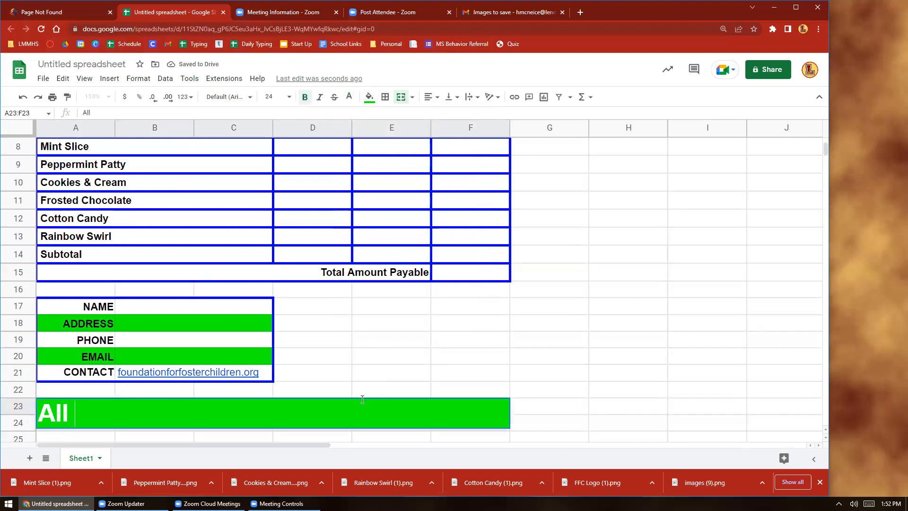
pyautogui.write(' orders')
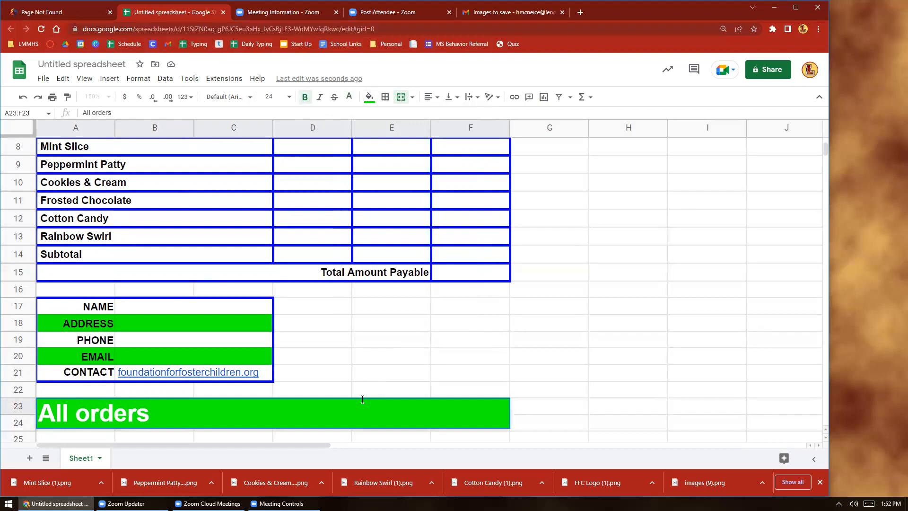
pyautogui.write(' are due')
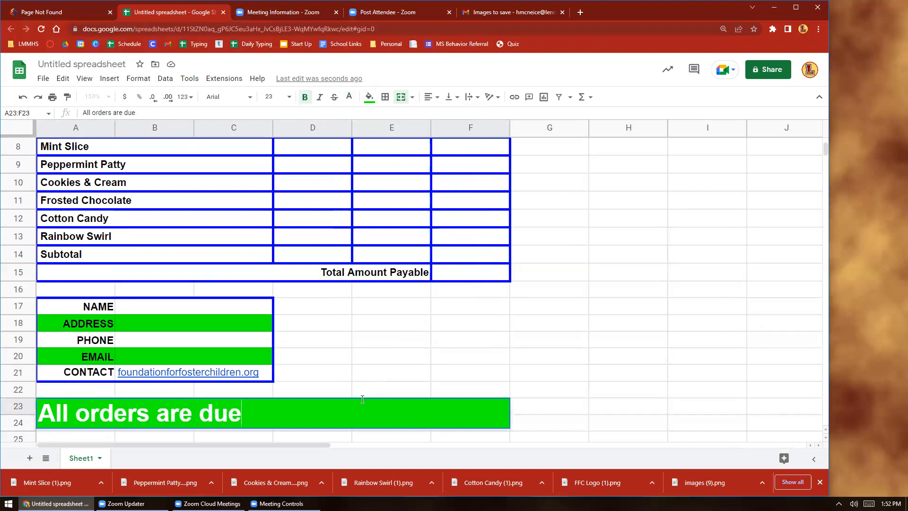
pyautogui.write(' by June ')
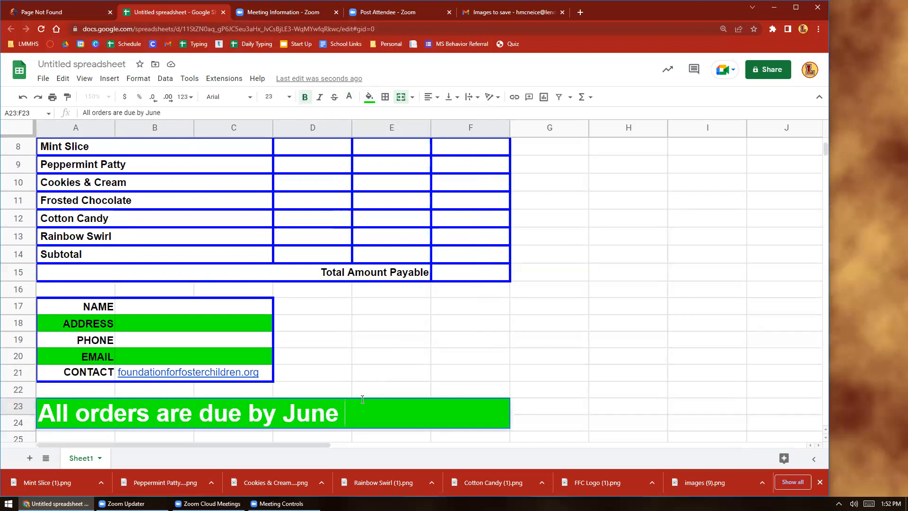
pyautogui.write('27, 2022!')
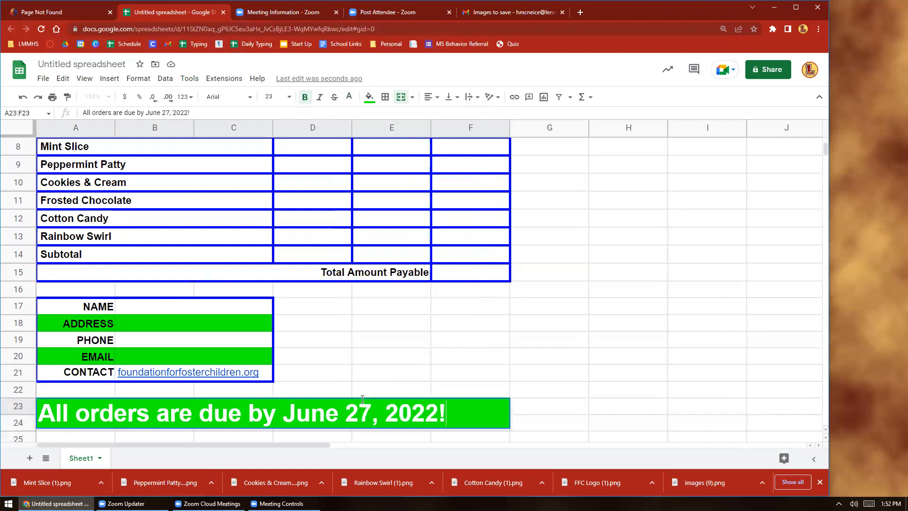
pyautogui.press('Return')
# Center the order deadline notice in row 23 horizontally and align it to the middle vertically
pyautogui.click(362, 398)
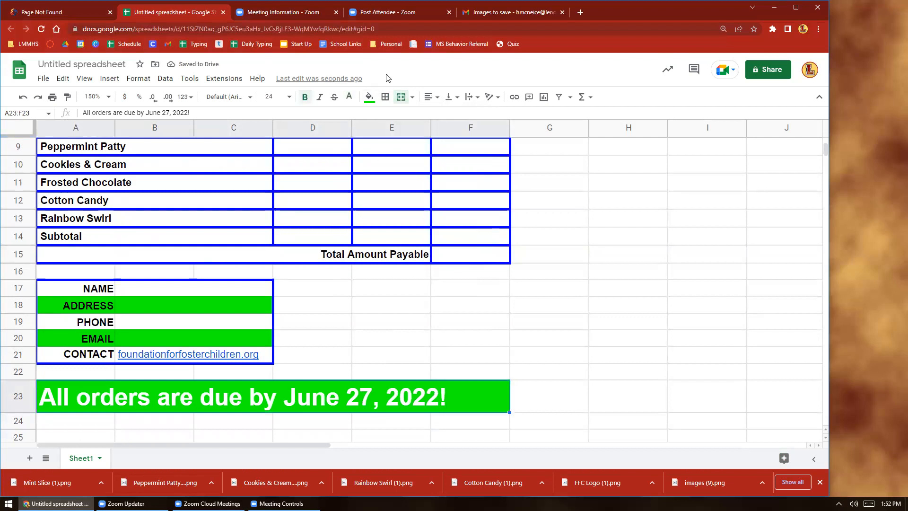
pyautogui.click(430, 97)
pyautogui.click(443, 118)
pyautogui.click(454, 99)
pyautogui.click(465, 115)
pyautogui.click(654, 259)
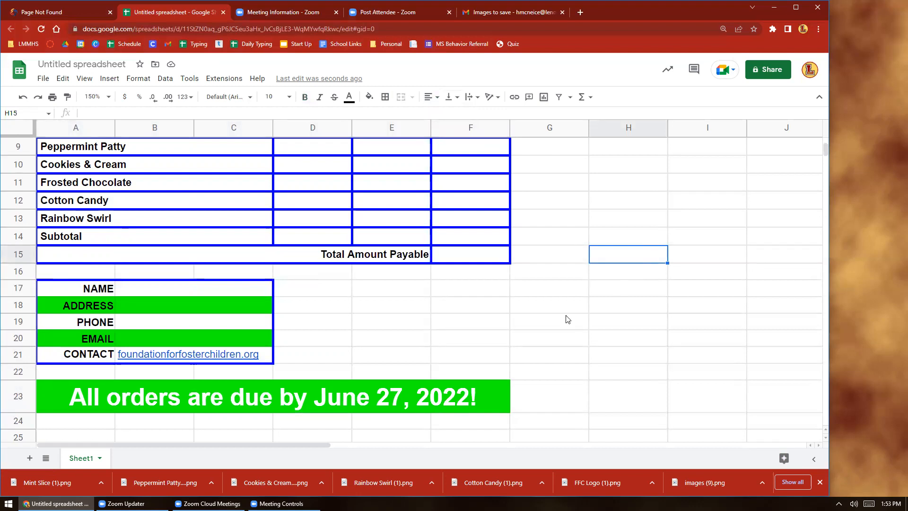
pyautogui.scroll(6, 567, 319)
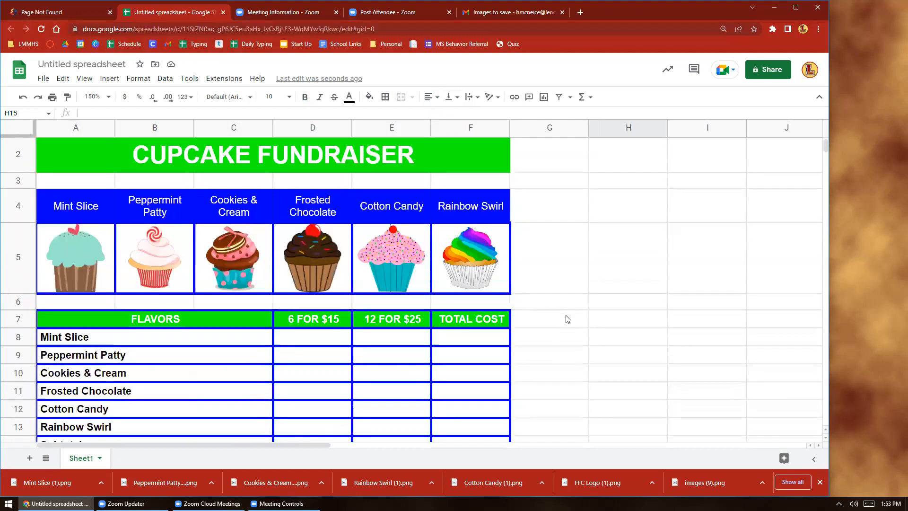
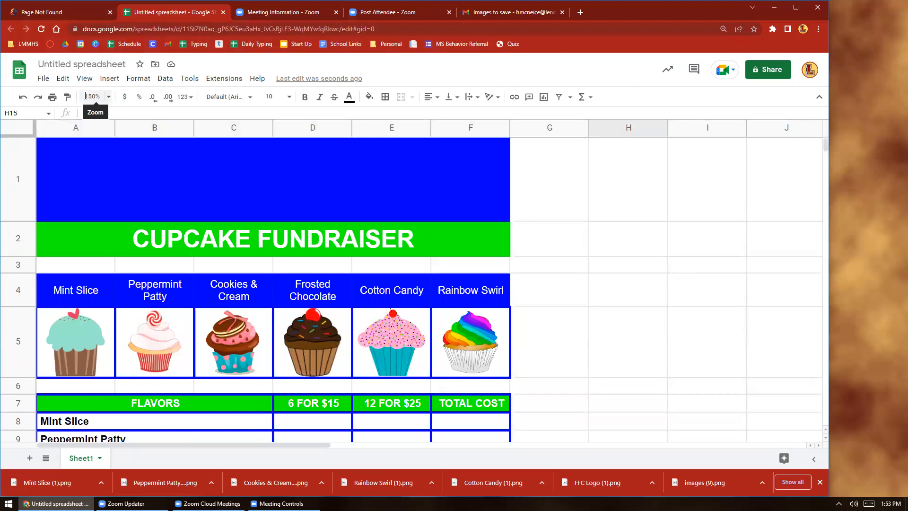
# Insert a new drawing and draw a heart shape about 2 inches wide in it
pyautogui.click(110, 79)
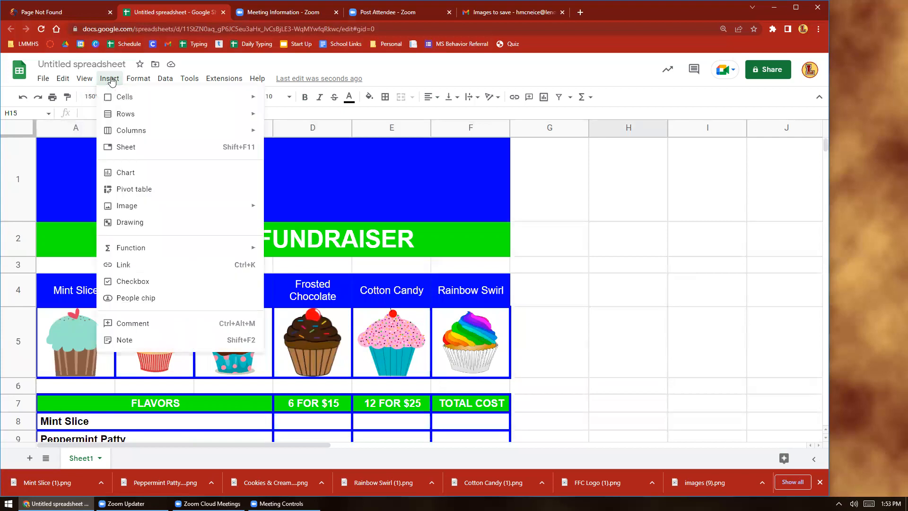
pyautogui.click(120, 222)
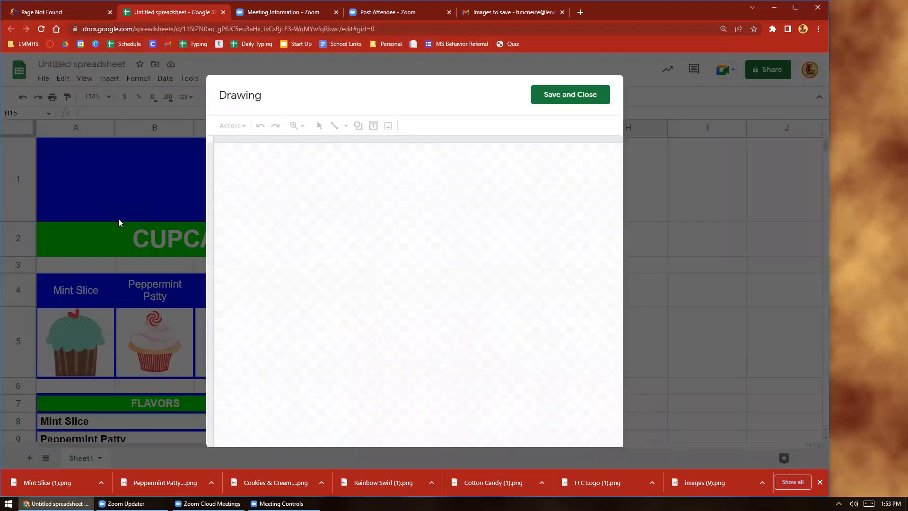
pyautogui.click(358, 126)
pyautogui.moveTo(381, 146)
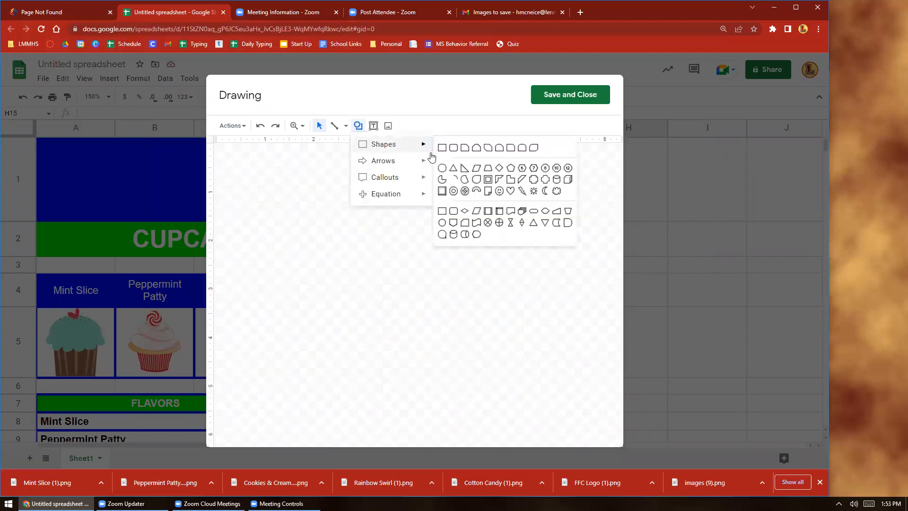
pyautogui.click(499, 189)
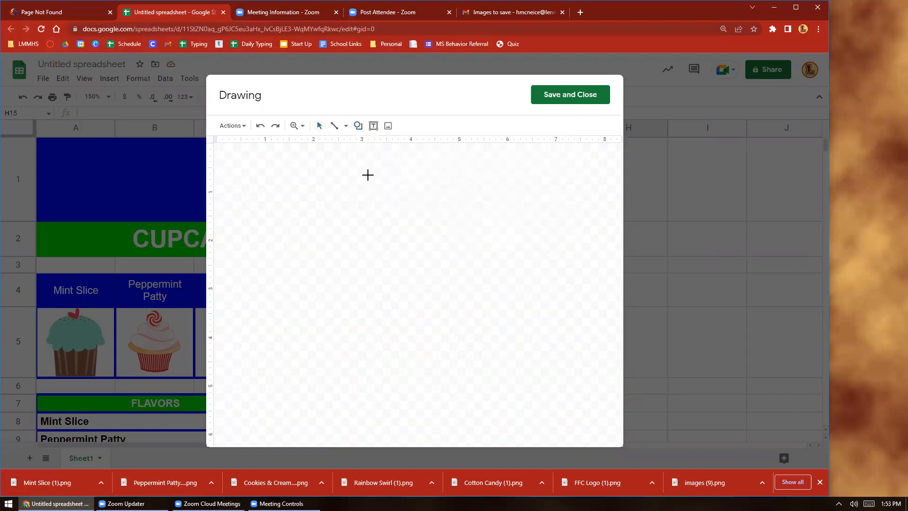
pyautogui.moveTo(282, 160); pyautogui.dragTo(372, 252)
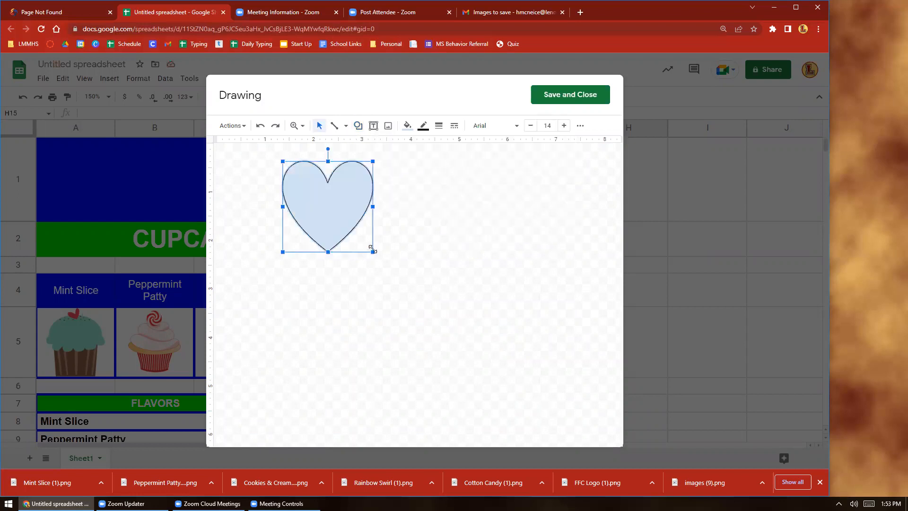
# Give the heart a bright green fill and a white 8px border, and save the drawing into the sheet
pyautogui.click(407, 125)
pyautogui.click(456, 209)
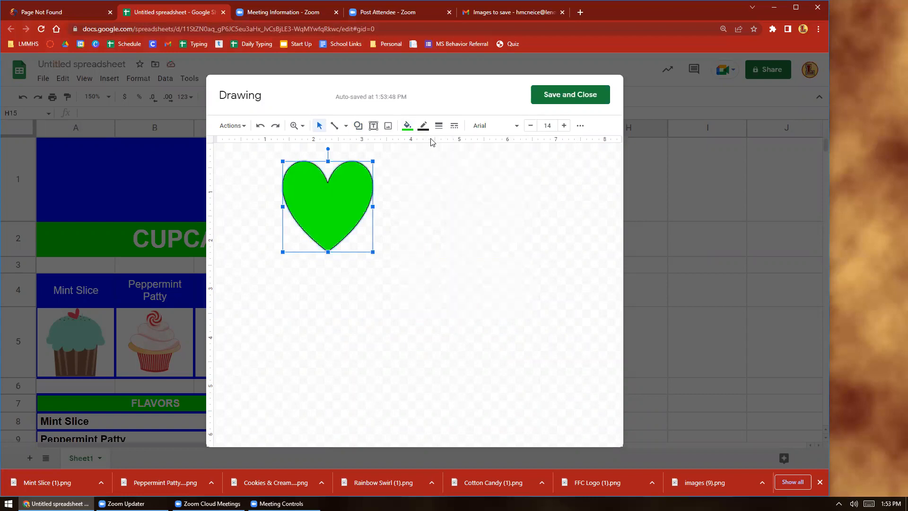
pyautogui.click(424, 125)
pyautogui.click(530, 179)
pyautogui.click(440, 126)
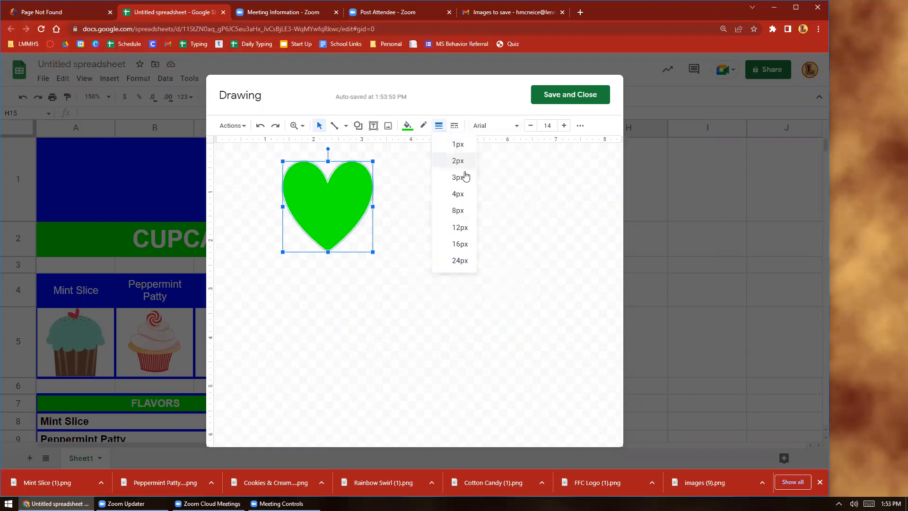
pyautogui.click(458, 210)
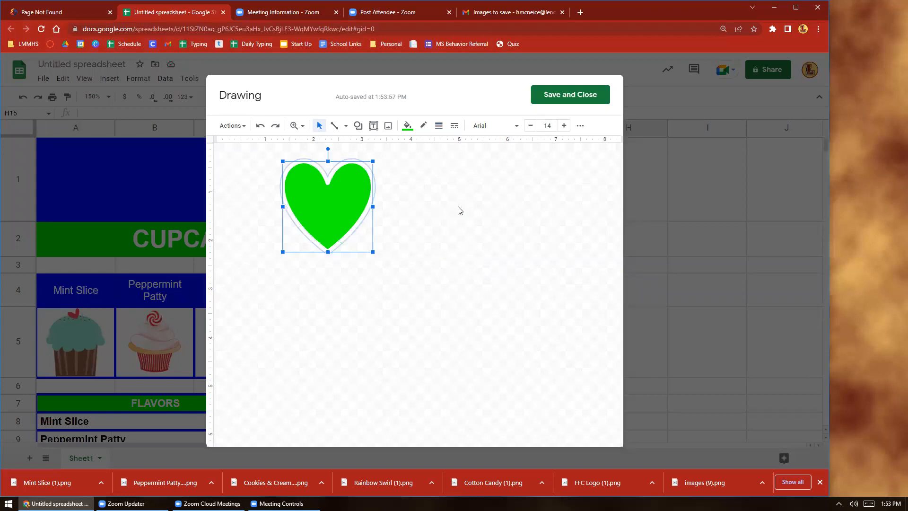
pyautogui.click(564, 97)
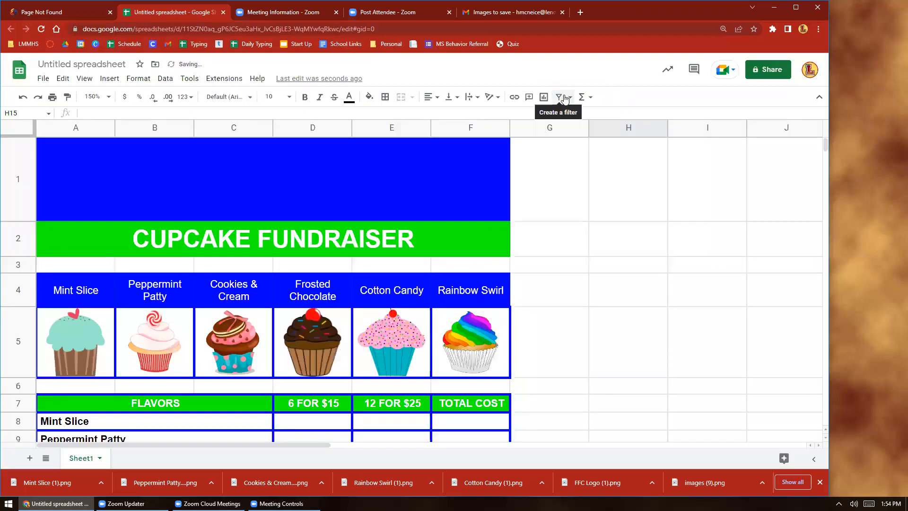
# Move the heart drawing from beside the order table up to the blue banner in row 1, over columns A and B
pyautogui.scroll(-5, 412, 269)
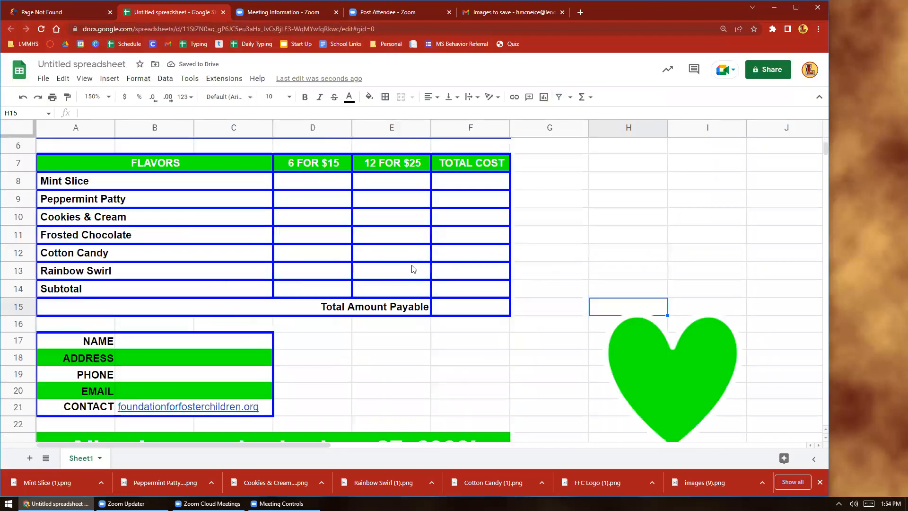
pyautogui.scroll(-2, 413, 269)
pyautogui.click(677, 353)
pyautogui.moveTo(677, 353)
pyautogui.mouseDown()
pyautogui.moveTo(116, 195)
pyautogui.moveTo(162, 202)
pyautogui.mouseUp()
pyautogui.scroll(5, 186, 297)
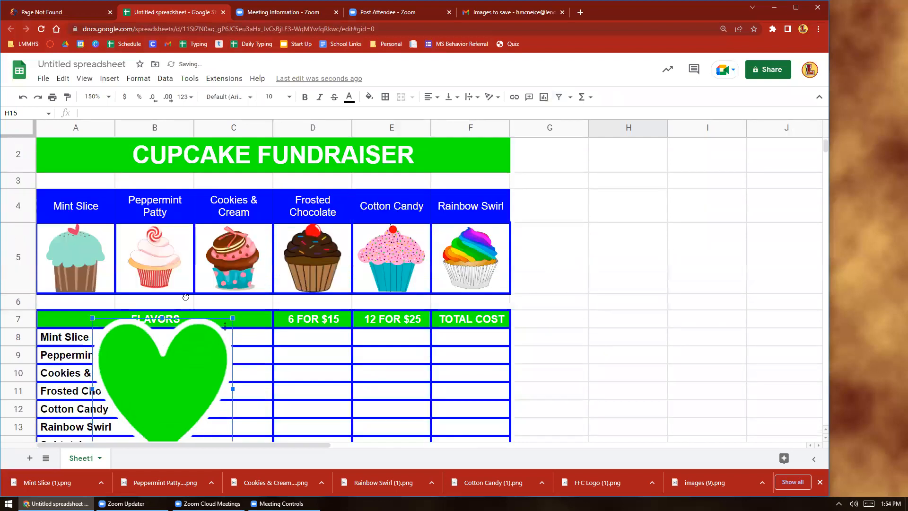
pyautogui.moveTo(180, 369); pyautogui.dragTo(183, 196)
pyautogui.scroll(2, 304, 265)
pyautogui.moveTo(171, 320); pyautogui.dragTo(162, 248)
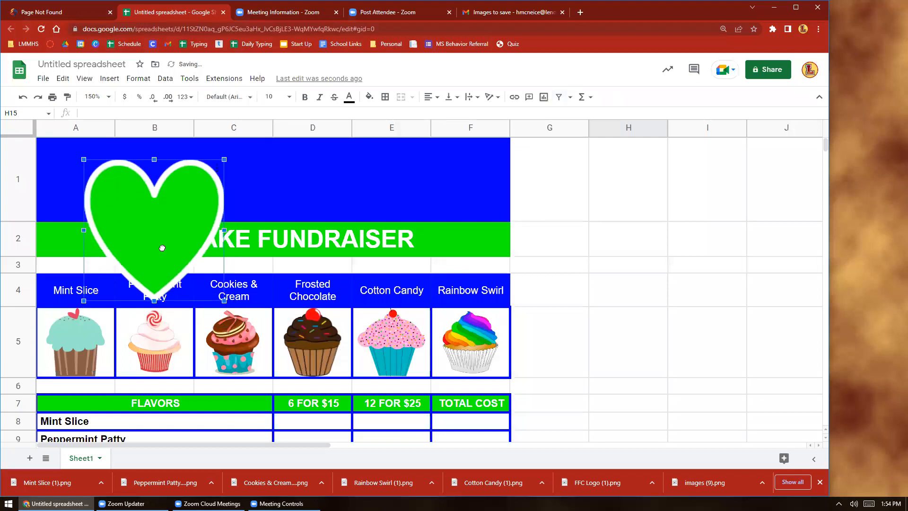
# Shrink the heart so it fits within the height of the blue banner in row 1
pyautogui.moveTo(224, 159)
pyautogui.mouseDown()
pyautogui.moveTo(142, 234)
pyautogui.moveTo(125, 157)
pyautogui.mouseUp()
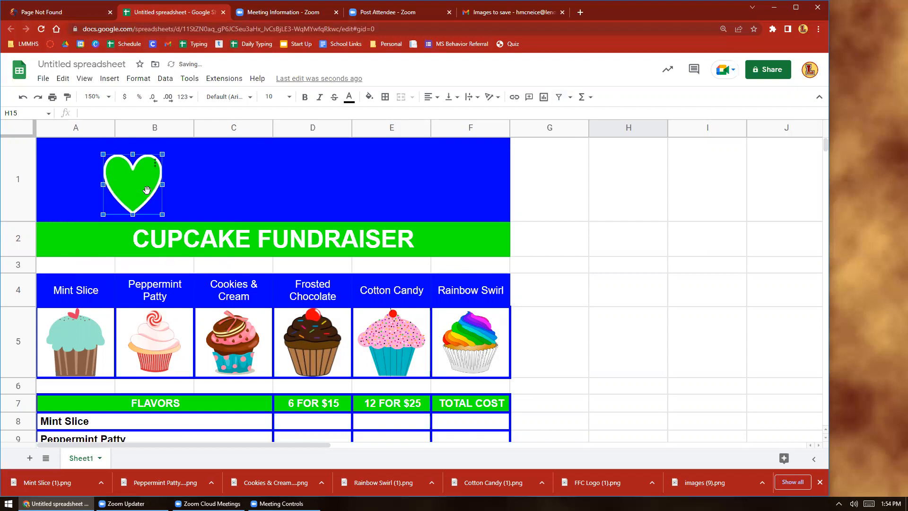
pyautogui.moveTo(162, 215); pyautogui.dragTo(166, 218)
pyautogui.moveTo(136, 183); pyautogui.dragTo(130, 180)
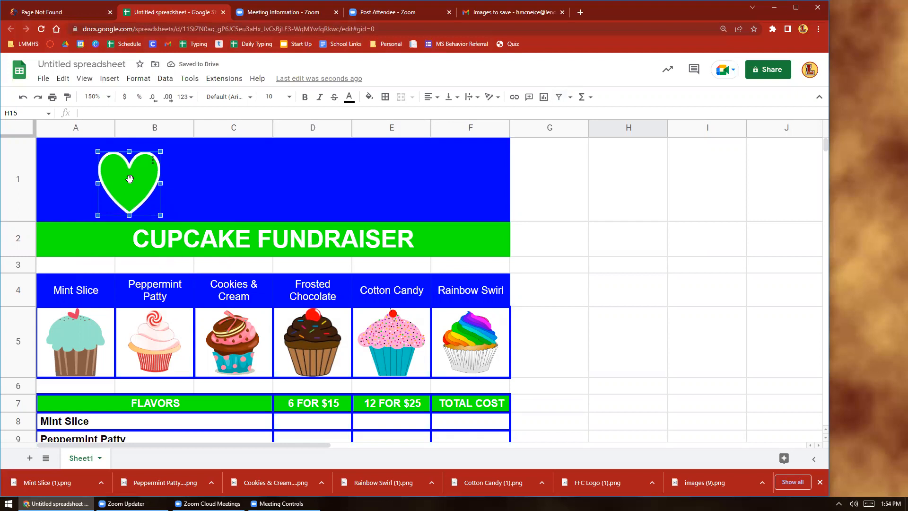
# Edit the heart drawing to tilt the heart slightly counterclockwise, and save it back to the sheet
pyautogui.click(153, 161)
pyautogui.click(158, 175)
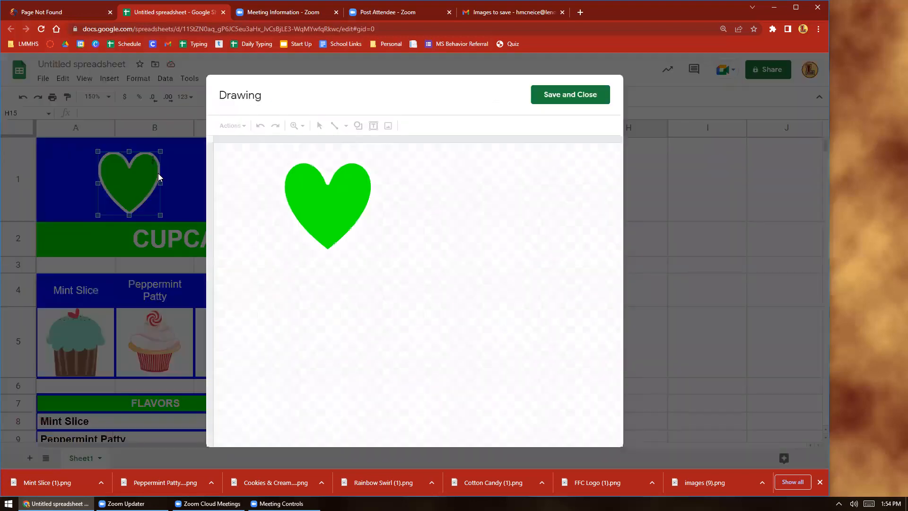
pyautogui.click(333, 199)
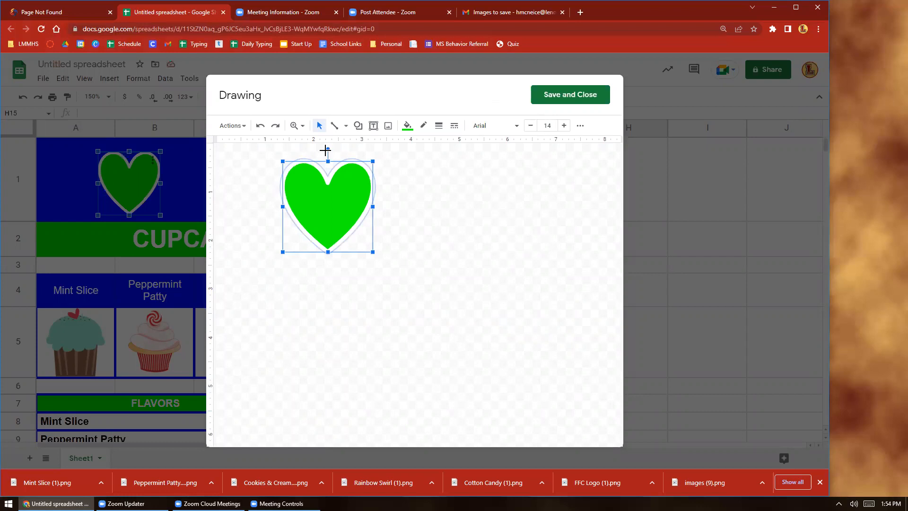
pyautogui.moveTo(319, 147); pyautogui.dragTo(308, 154)
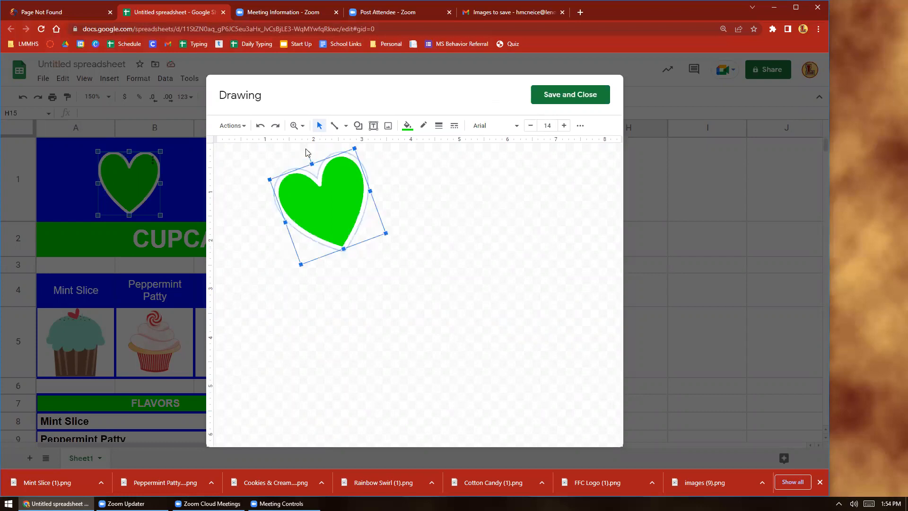
pyautogui.click(574, 100)
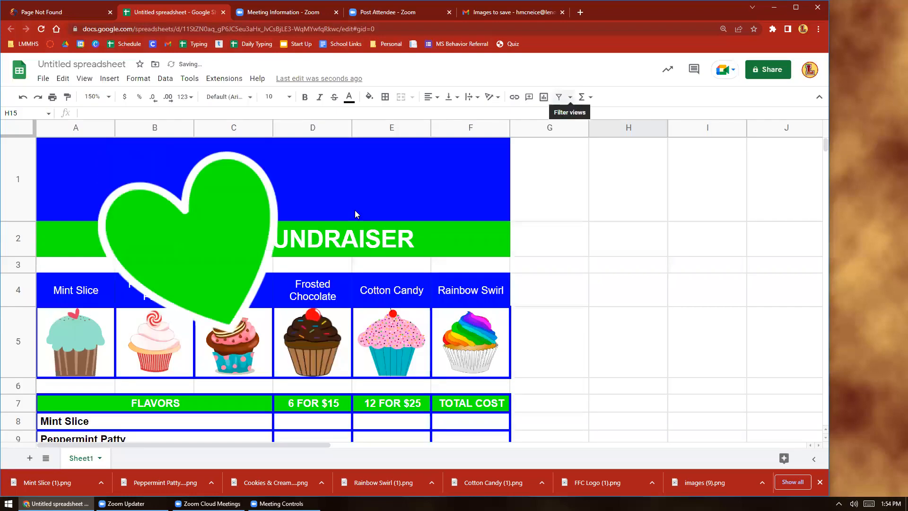
# Resize the tilted heart to fit inside row 1 and position it at the left end of the blue banner
pyautogui.moveTo(276, 157); pyautogui.dragTo(100, 189)
pyautogui.click(177, 197)
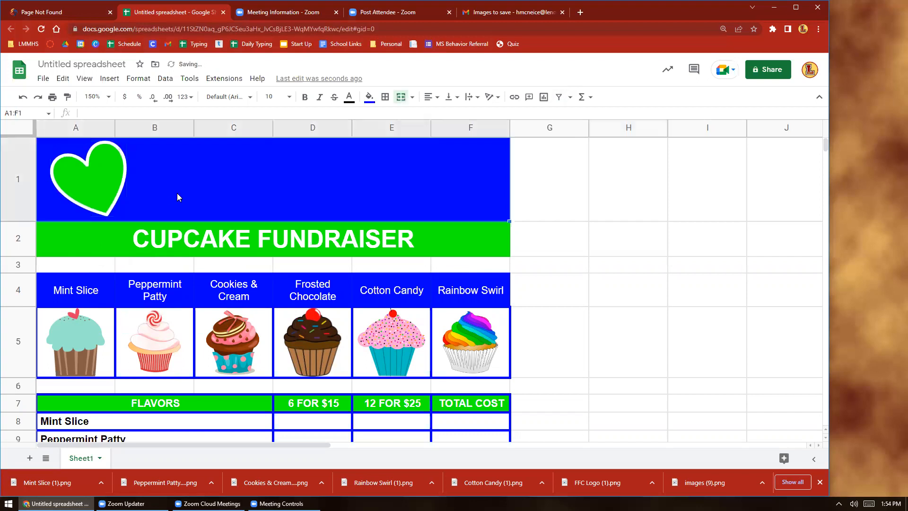
pyautogui.click(101, 182)
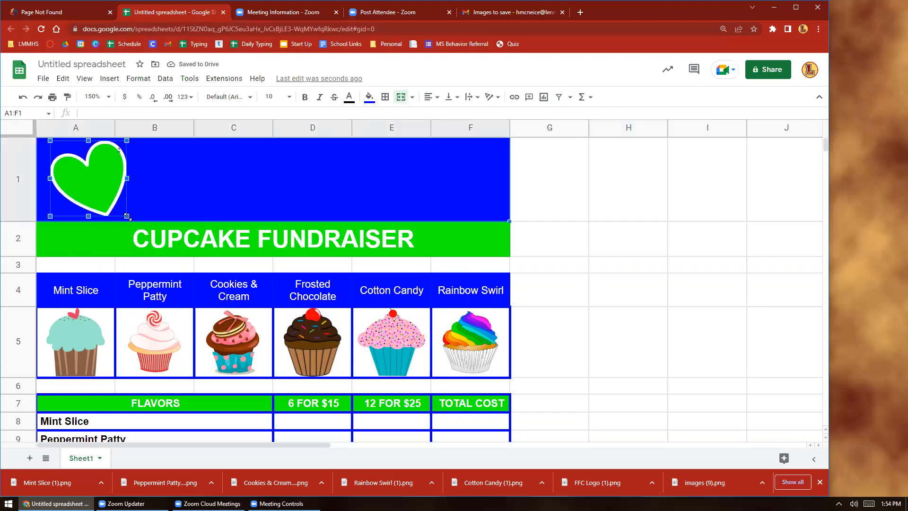
pyautogui.moveTo(124, 215); pyautogui.dragTo(101, 187)
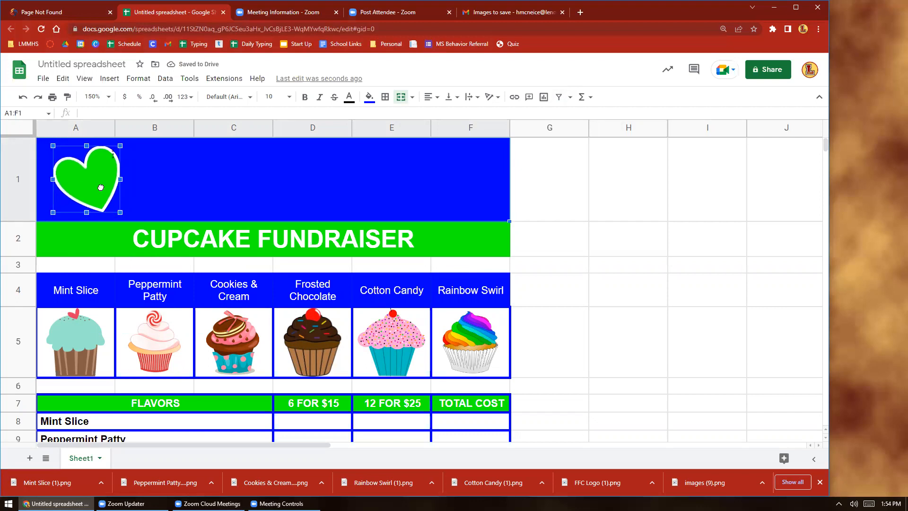
pyautogui.click(214, 201)
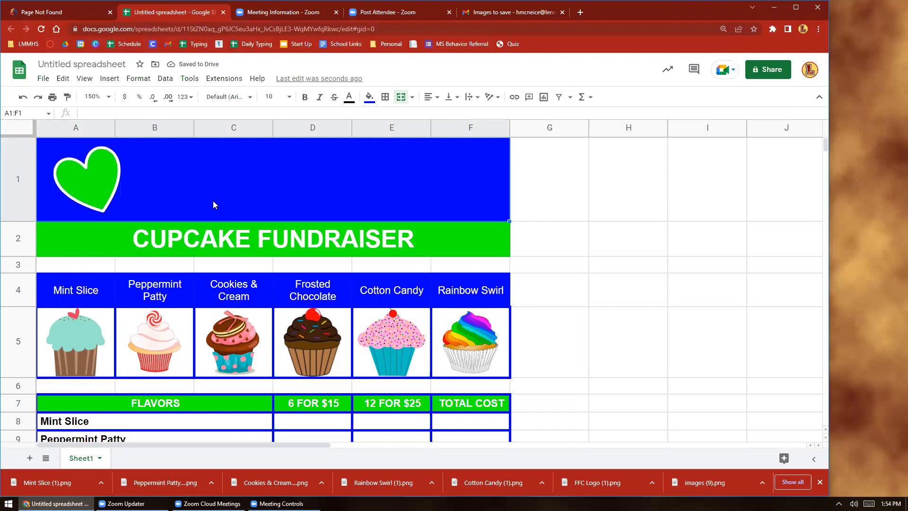
# Insert a second drawing and draw another heart shape about 2 inches wide in it
pyautogui.click(110, 79)
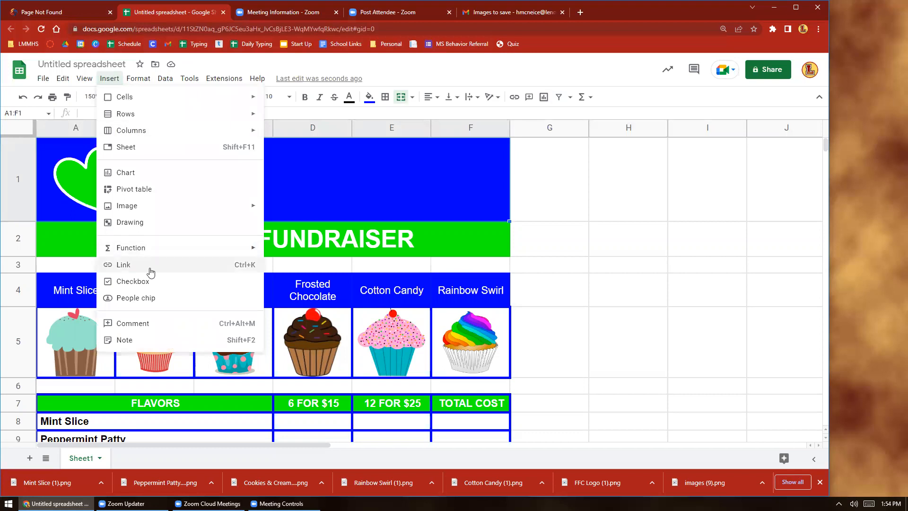
pyautogui.click(139, 222)
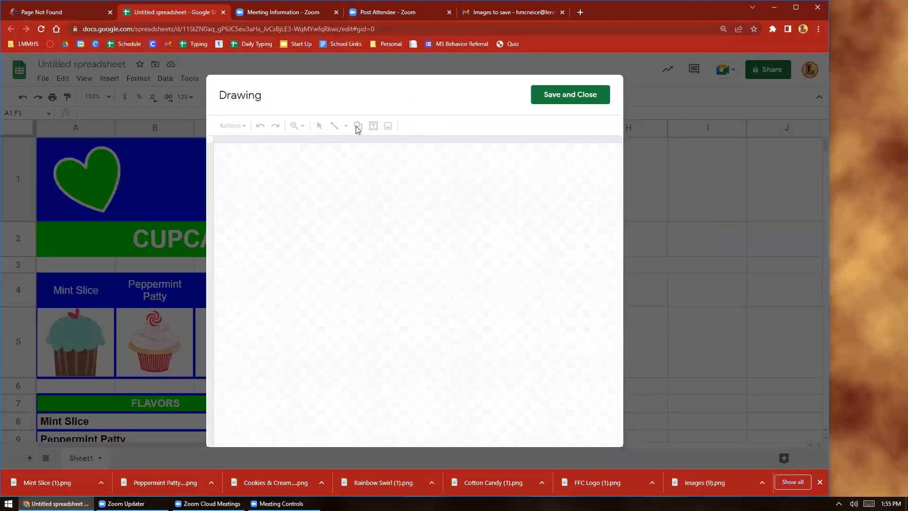
pyautogui.click(357, 126)
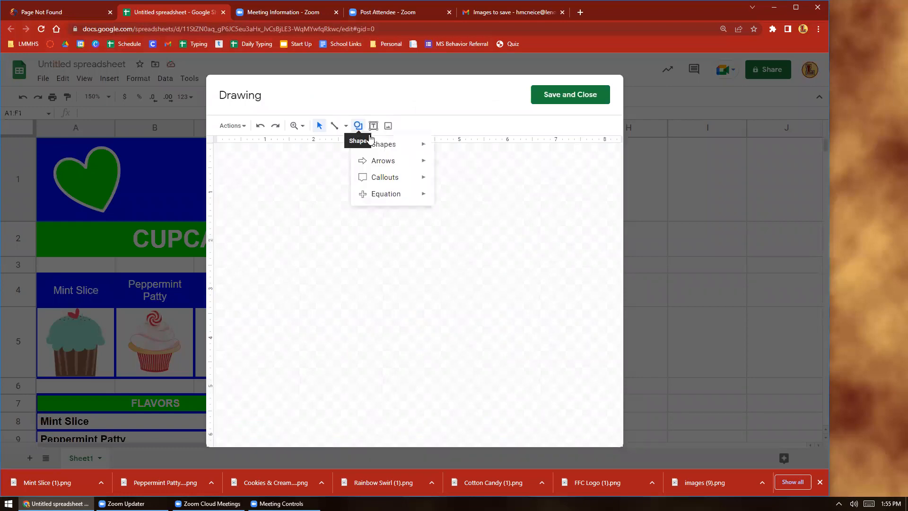
pyautogui.moveTo(383, 147)
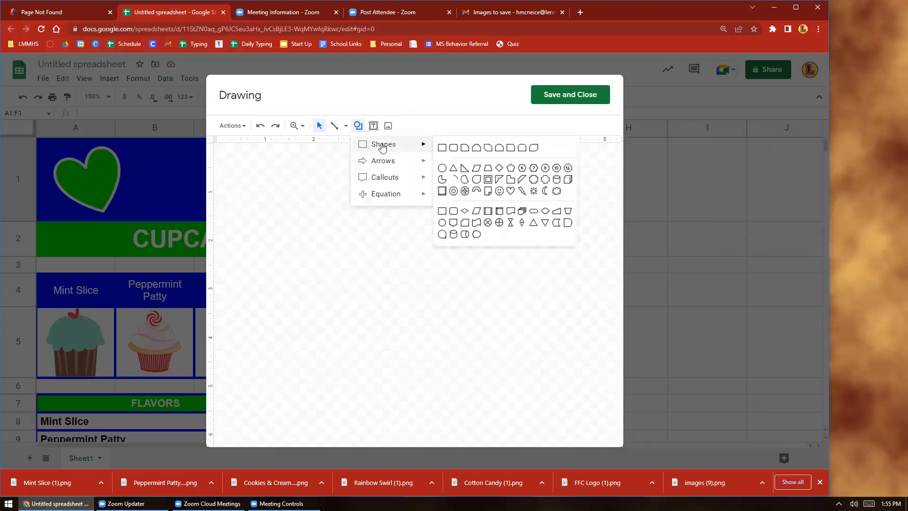
pyautogui.click(511, 190)
pyautogui.moveTo(368, 145); pyautogui.dragTo(463, 239)
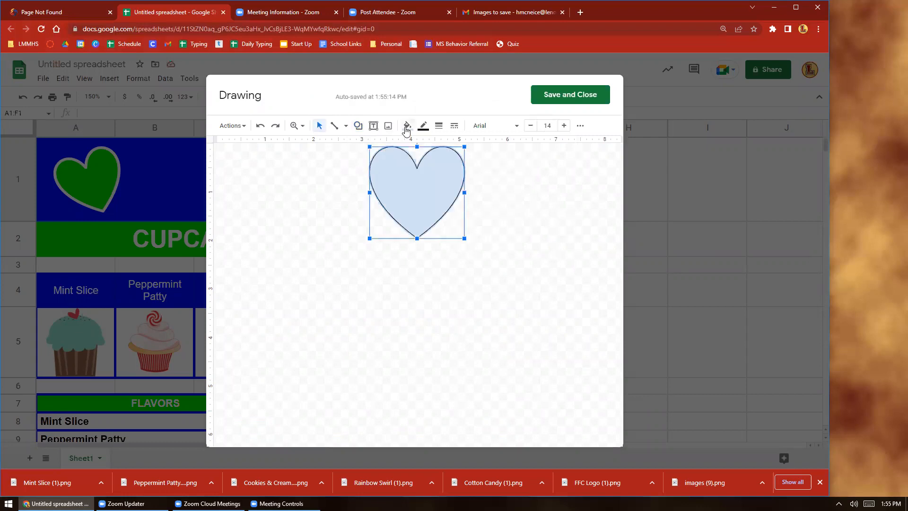
# Format the second heart with a bright green fill and white 8px border, and save it tilted clockwise
pyautogui.click(407, 125)
pyautogui.click(457, 209)
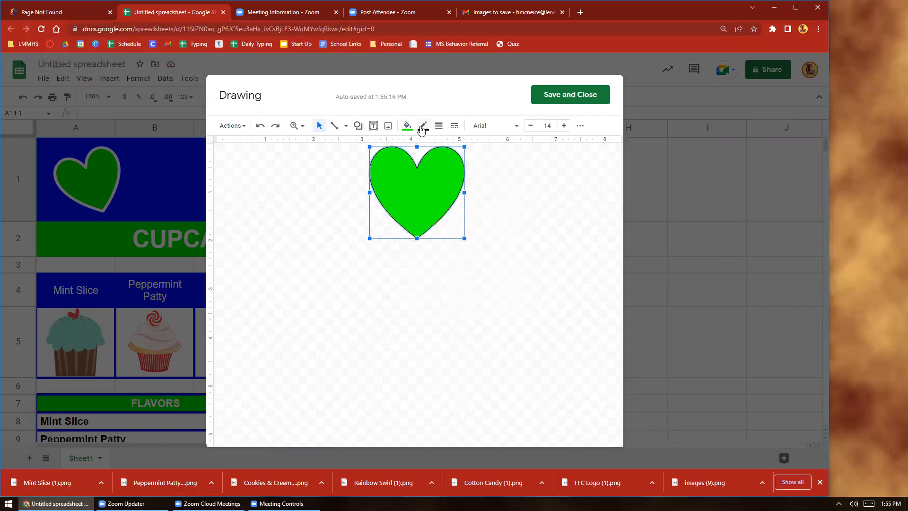
pyautogui.click(423, 126)
pyautogui.click(531, 180)
pyautogui.click(439, 126)
pyautogui.click(457, 209)
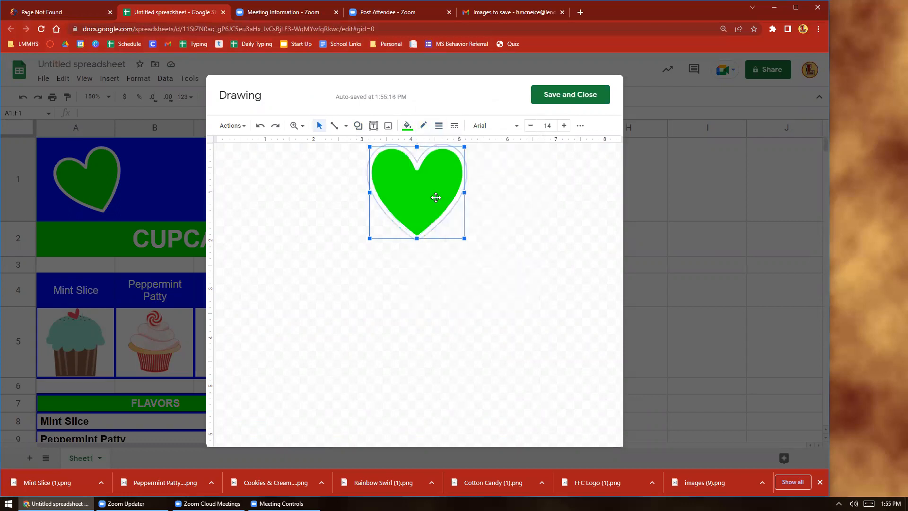
pyautogui.moveTo(413, 153)
pyautogui.mouseDown()
pyautogui.moveTo(415, 203)
pyautogui.moveTo(443, 190)
pyautogui.mouseUp()
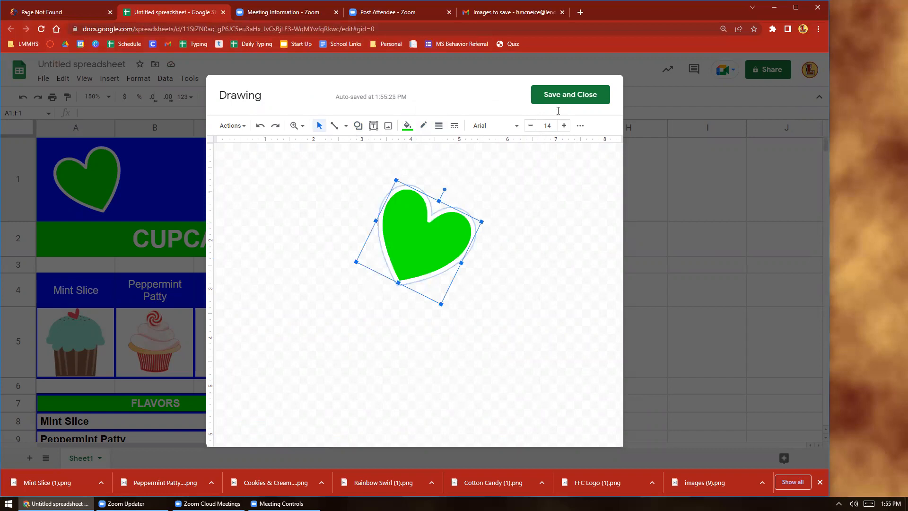
pyautogui.click(567, 97)
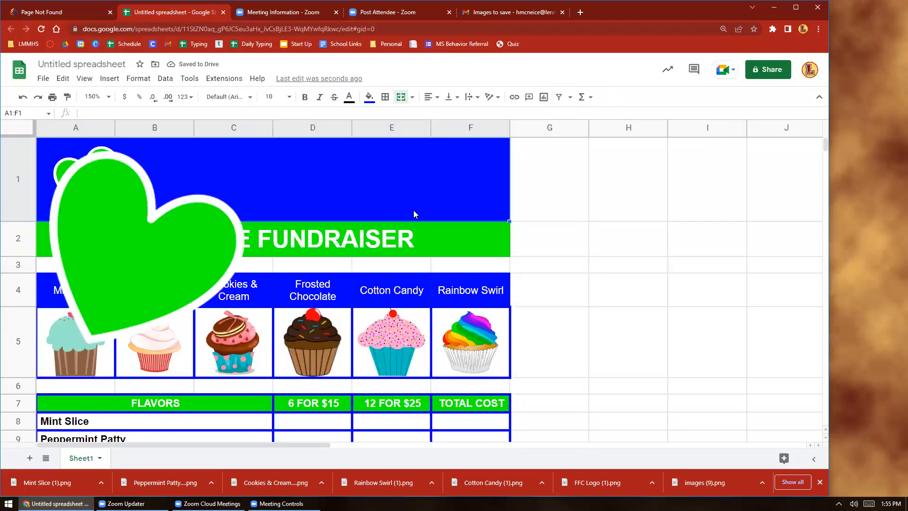
# Move the second heart to the right end of the blue banner and shrink it to fit inside row 1
pyautogui.moveTo(153, 263)
pyautogui.mouseDown()
pyautogui.moveTo(357, 237)
pyautogui.moveTo(328, 270)
pyautogui.mouseUp()
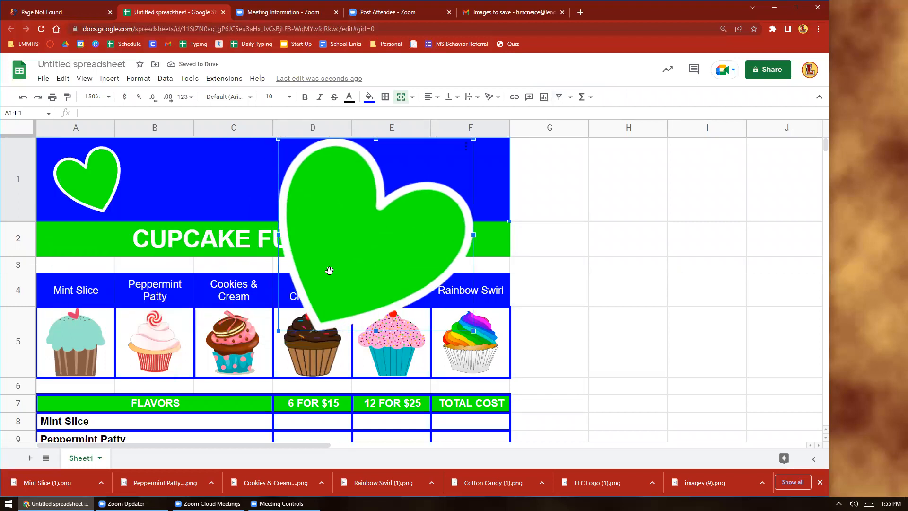
pyautogui.moveTo(278, 331)
pyautogui.mouseDown()
pyautogui.moveTo(373, 265)
pyautogui.moveTo(407, 204)
pyautogui.moveTo(442, 188)
pyautogui.moveTo(449, 195)
pyautogui.mouseUp()
pyautogui.click(538, 193)
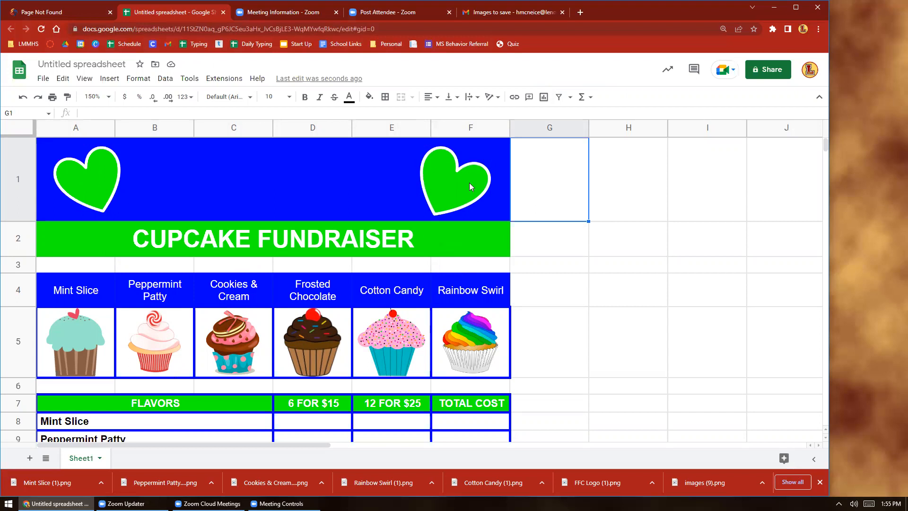
pyautogui.click(443, 185)
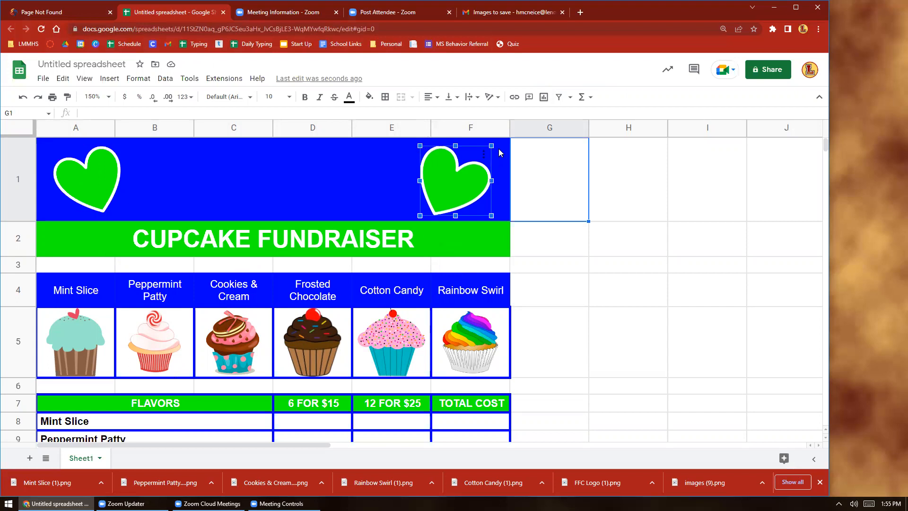
pyautogui.click(554, 168)
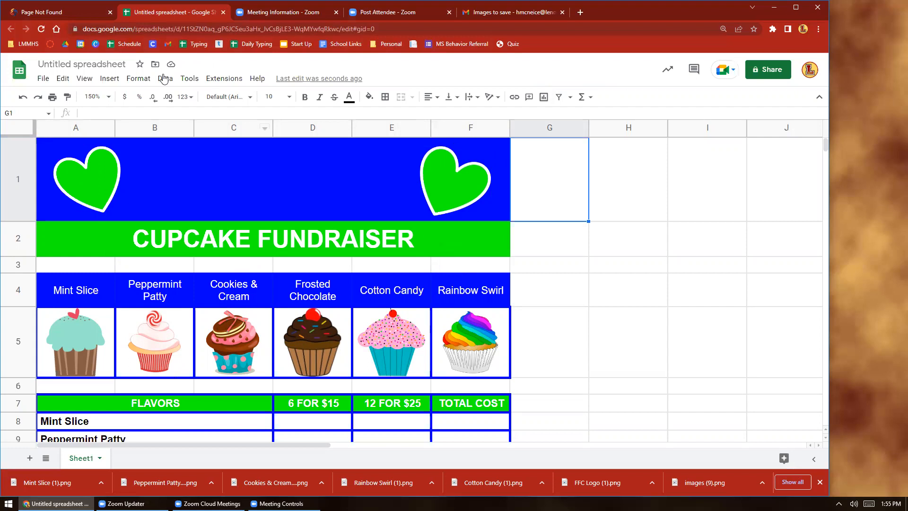
# Insert the FFC Logo (1) image from the Downloads folder over the cells
pyautogui.click(110, 79)
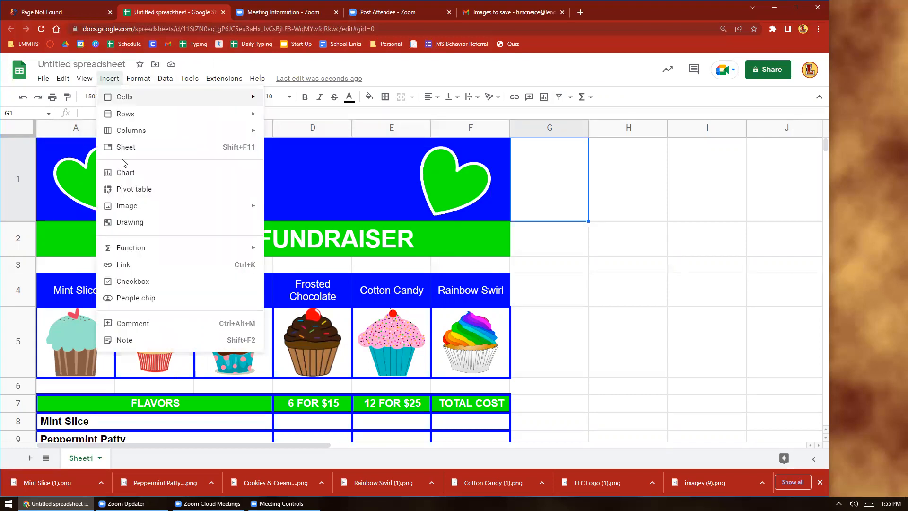
pyautogui.moveTo(130, 206)
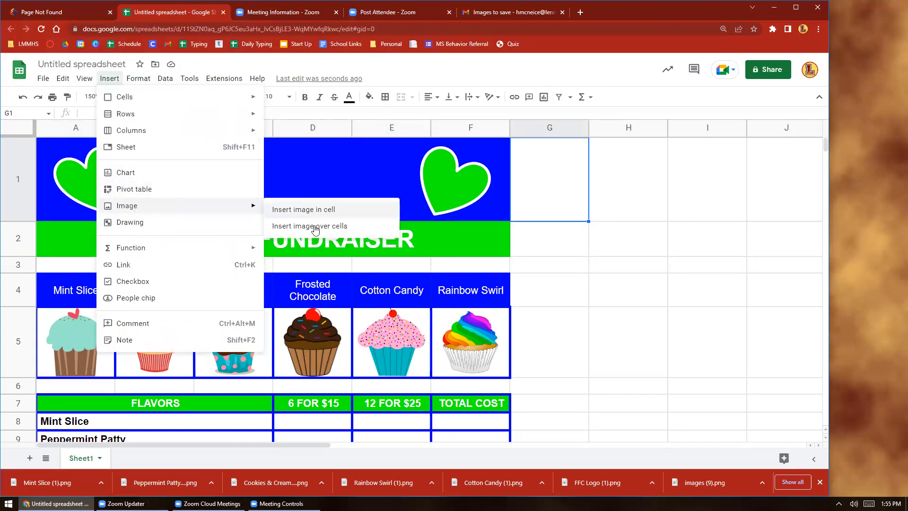
pyautogui.click(316, 227)
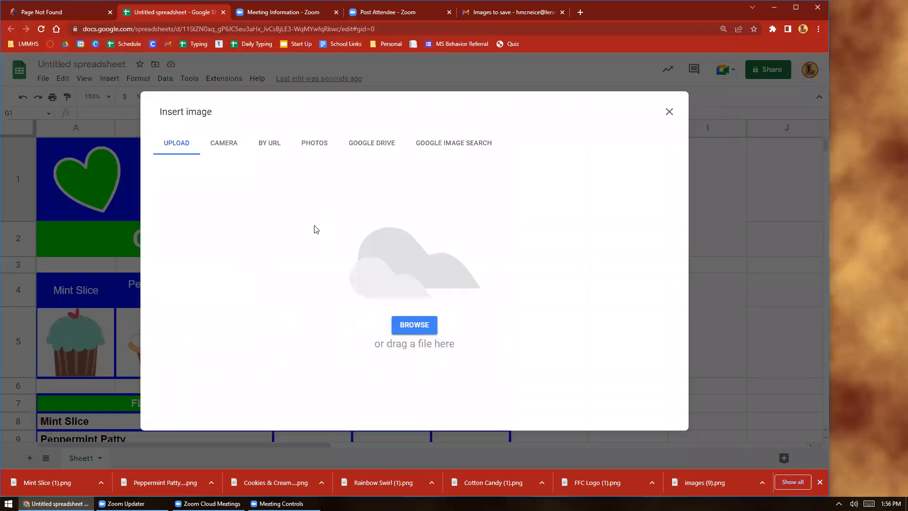
pyautogui.click(411, 325)
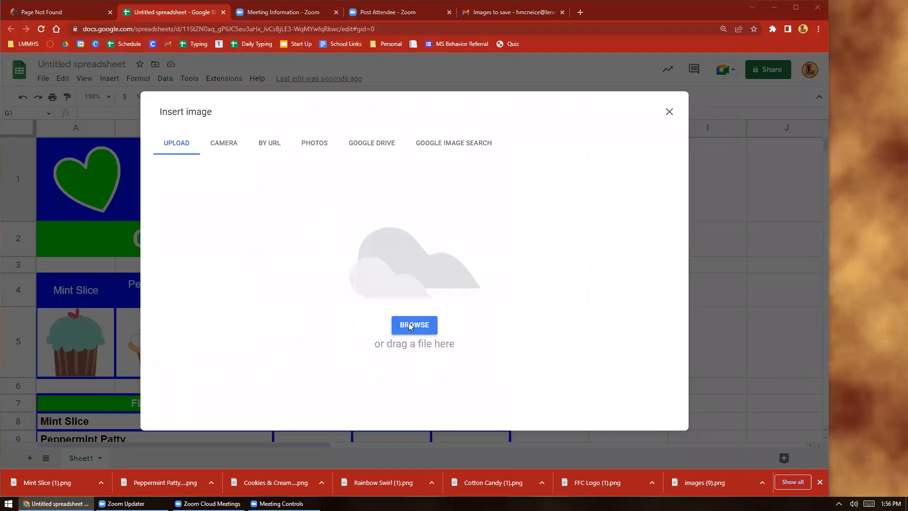
pyautogui.scroll(-3, 304, 244)
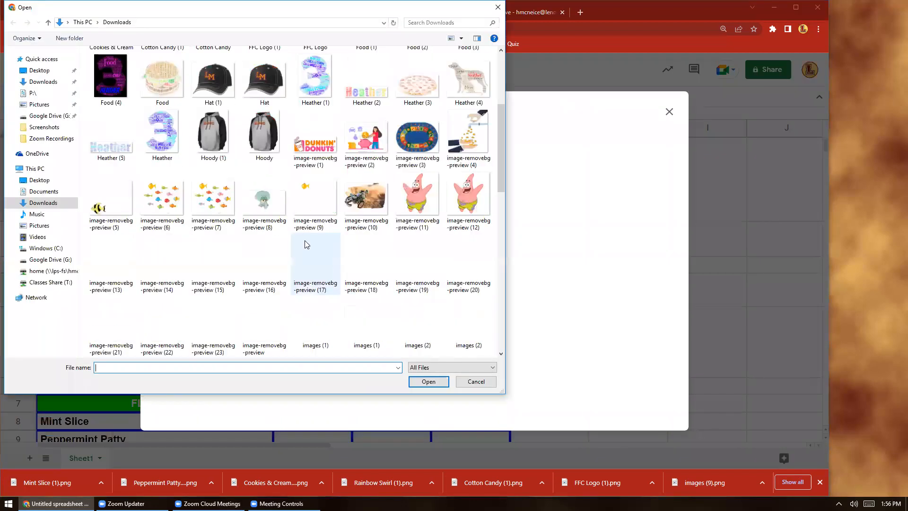
pyautogui.scroll(-3, 304, 244)
pyautogui.scroll(-3, 306, 243)
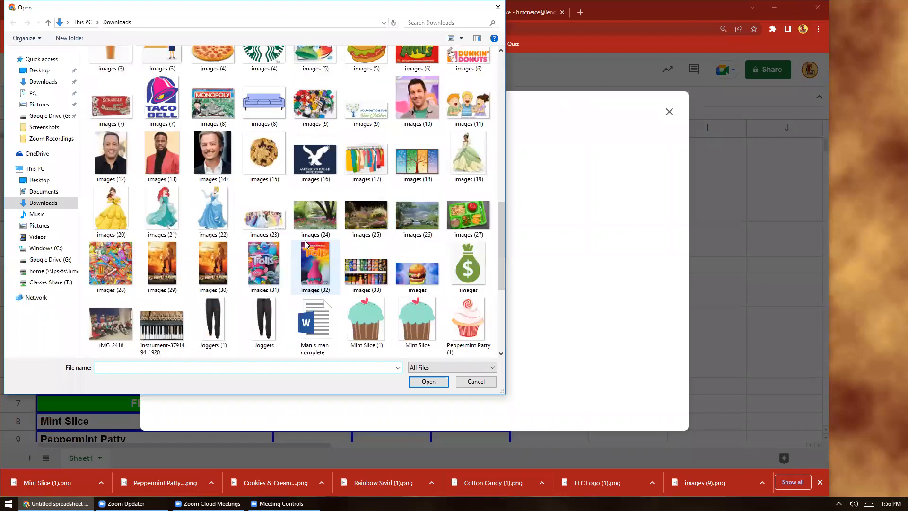
pyautogui.scroll(-3, 305, 240)
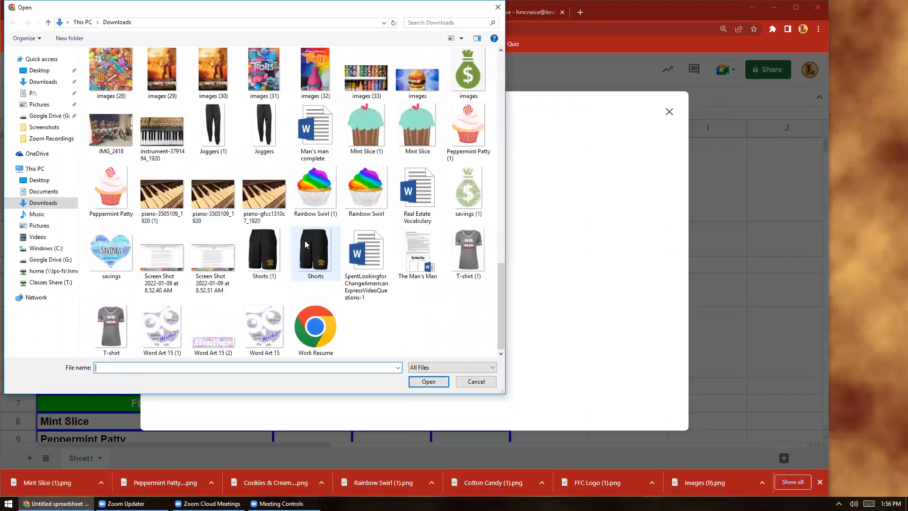
pyautogui.scroll(6, 304, 240)
pyautogui.scroll(6, 306, 244)
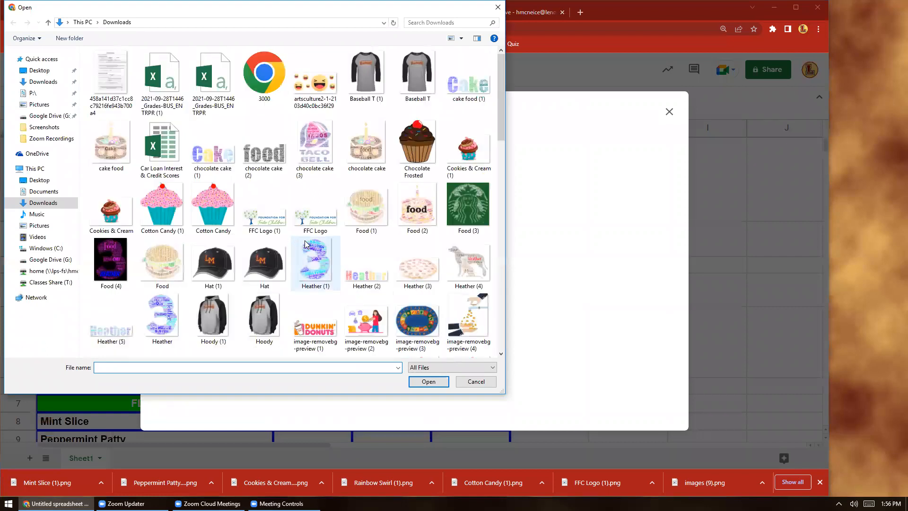
pyautogui.click(264, 220)
pyautogui.click(427, 381)
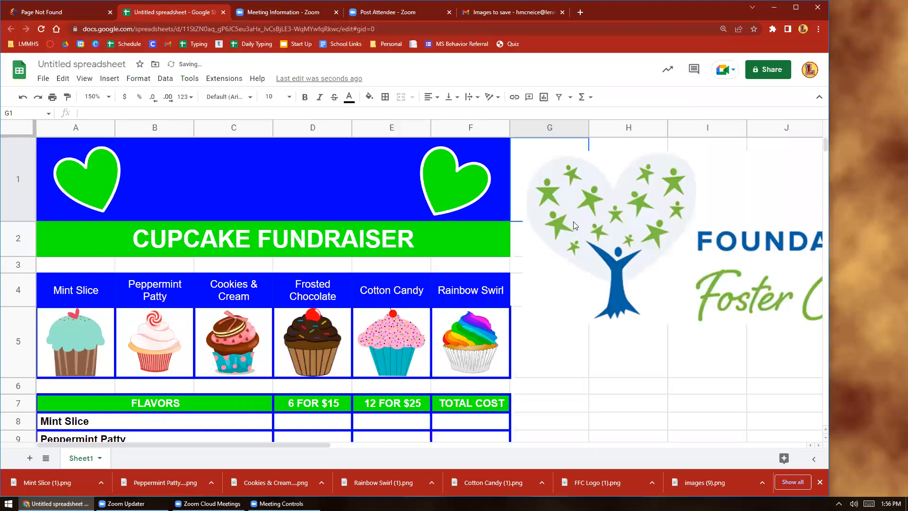
# Try fitting the logo image in the blue banner between the two hearts, and delete it
pyautogui.click(573, 221)
pyautogui.moveTo(581, 217); pyautogui.dragTo(157, 229)
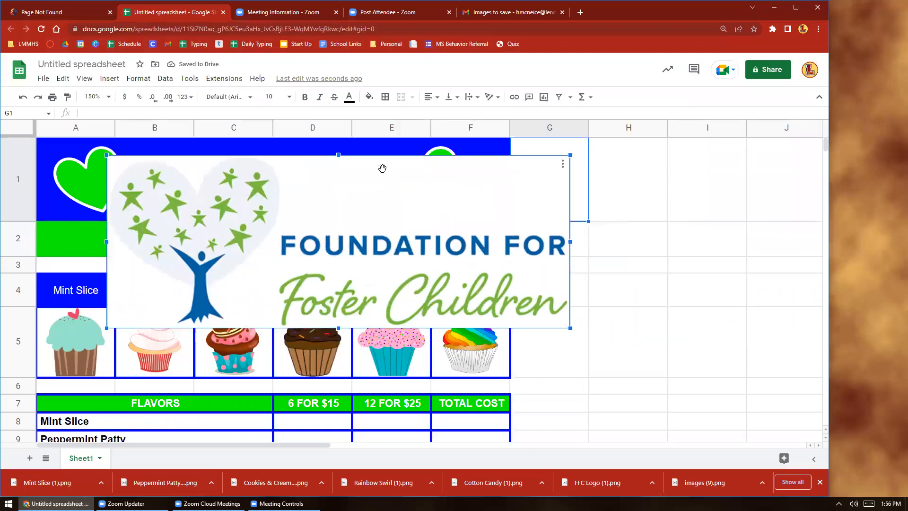
pyautogui.moveTo(570, 155); pyautogui.dragTo(298, 256)
pyautogui.moveTo(248, 288); pyautogui.dragTo(311, 178)
pyautogui.moveTo(363, 146); pyautogui.dragTo(351, 150)
pyautogui.moveTo(312, 173); pyautogui.dragTo(323, 174)
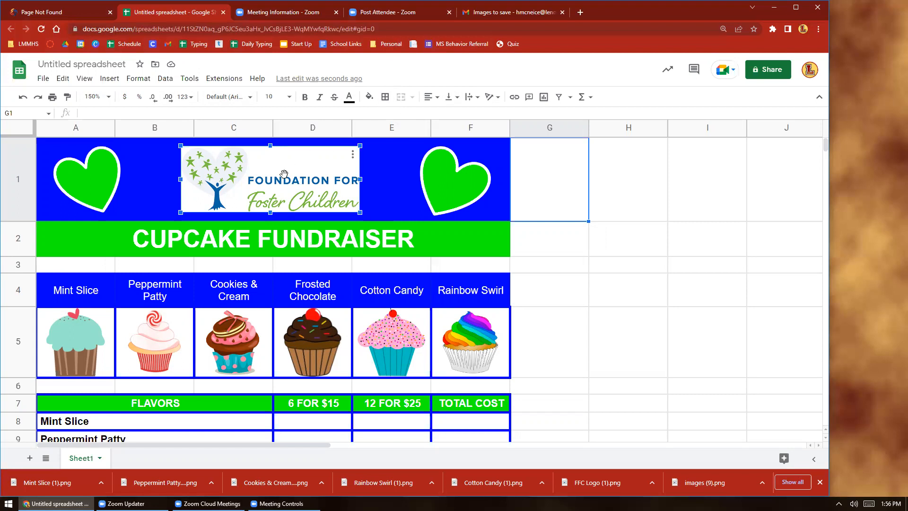
pyautogui.press('Delete')
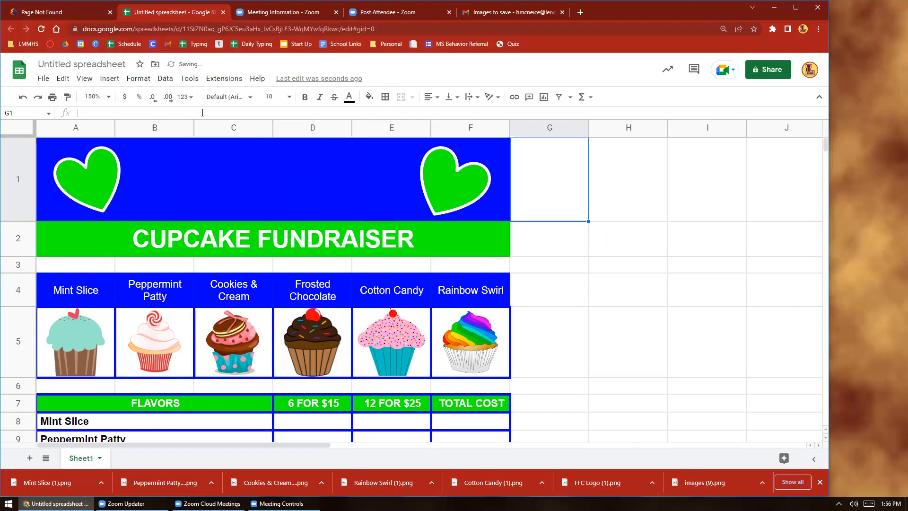
# Insert a new drawing and upload the FFC Logo (1) image from the Downloads folder into it
pyautogui.click(109, 79)
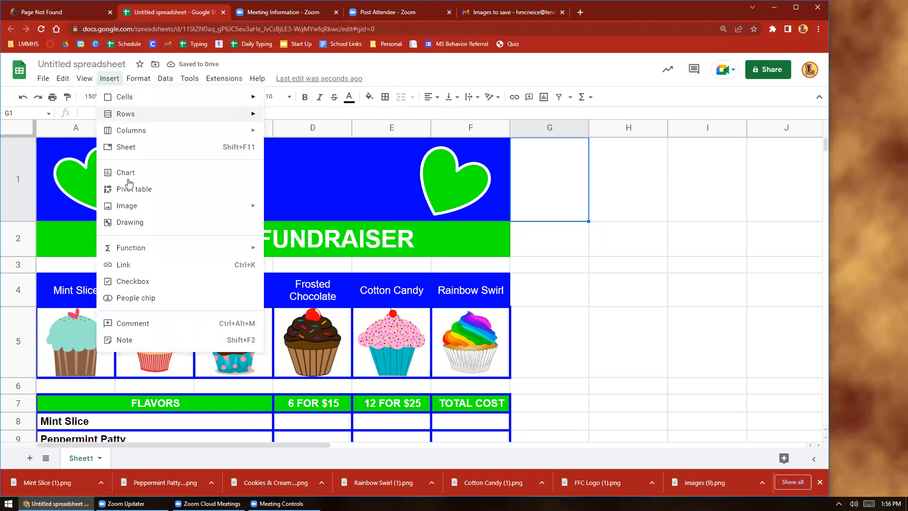
pyautogui.click(130, 222)
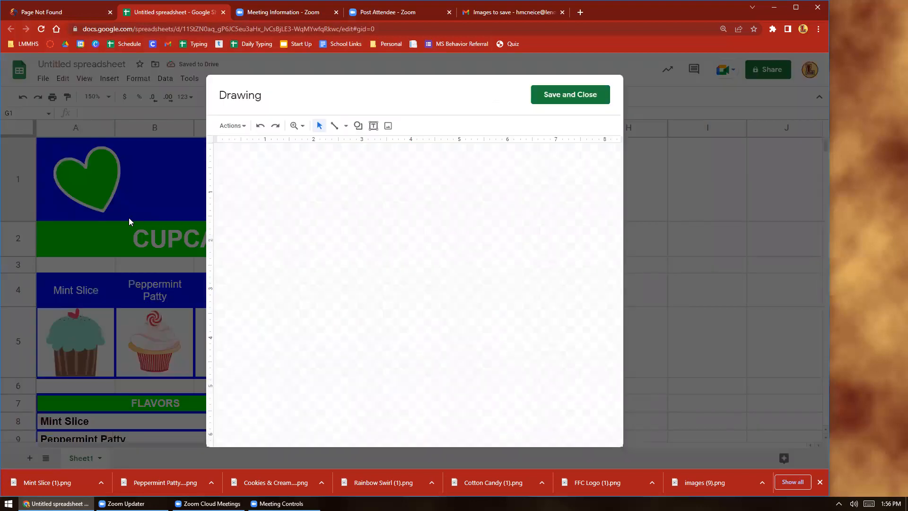
pyautogui.click(388, 126)
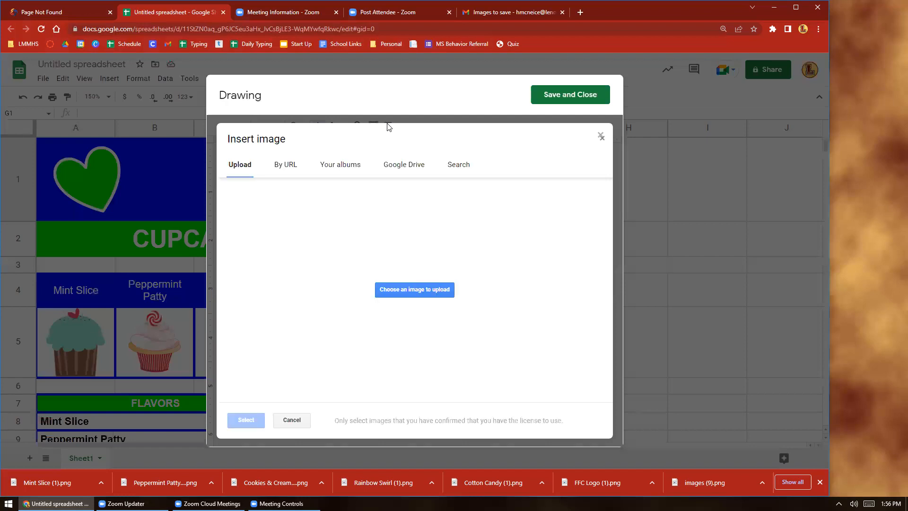
pyautogui.click(413, 307)
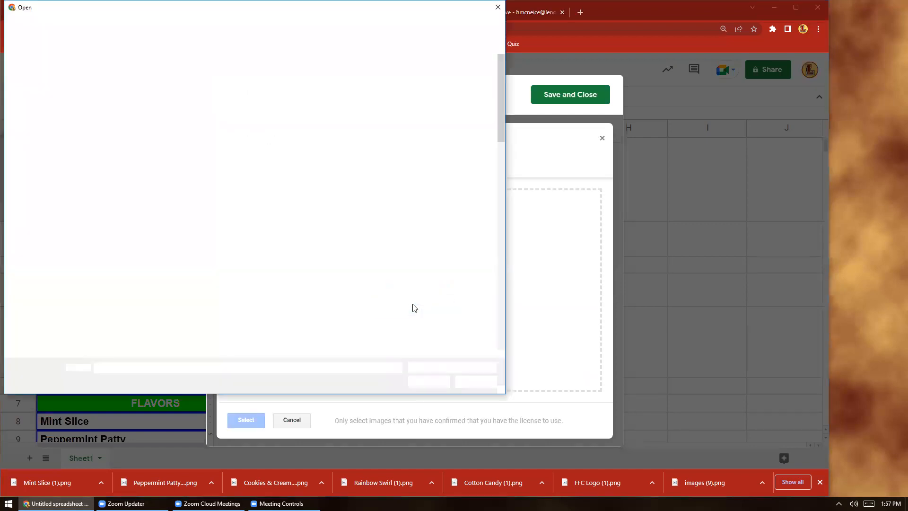
pyautogui.click(265, 208)
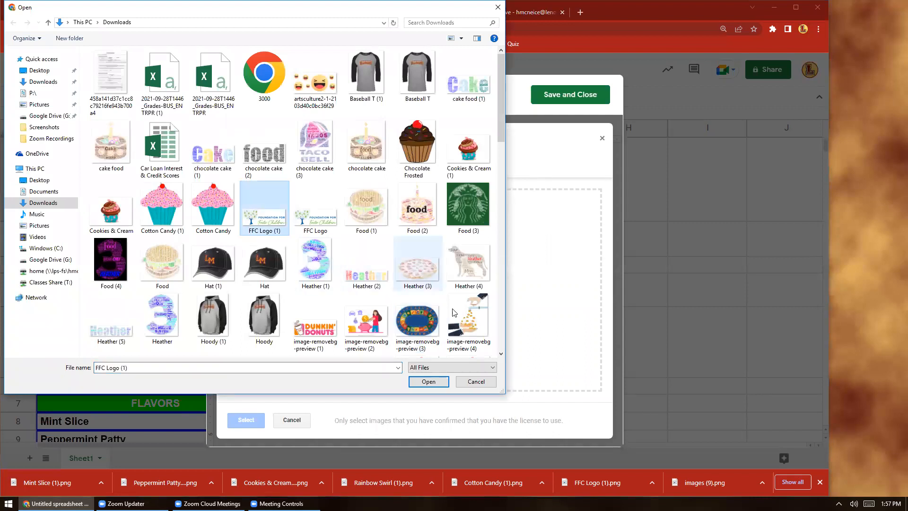
pyautogui.click(429, 382)
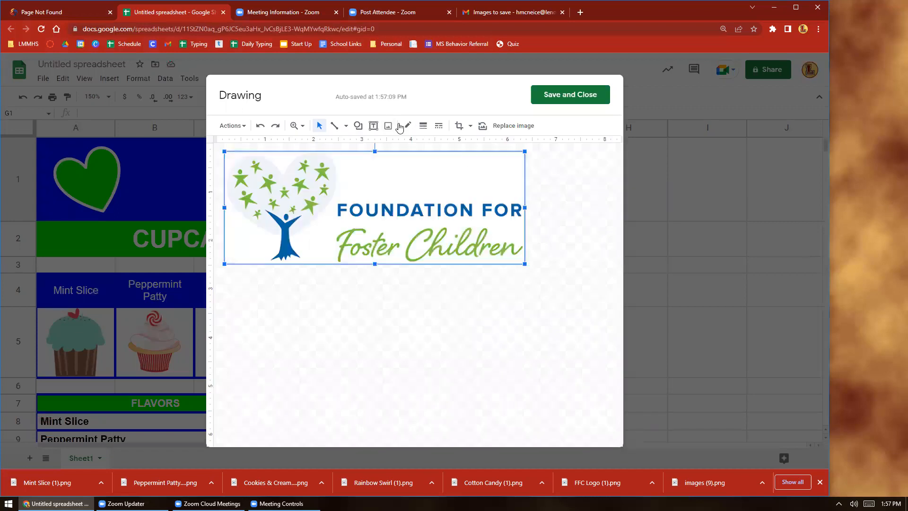
# Give the logo a bright green dotted border 8px thick and save the drawing to the sheet
pyautogui.click(408, 127)
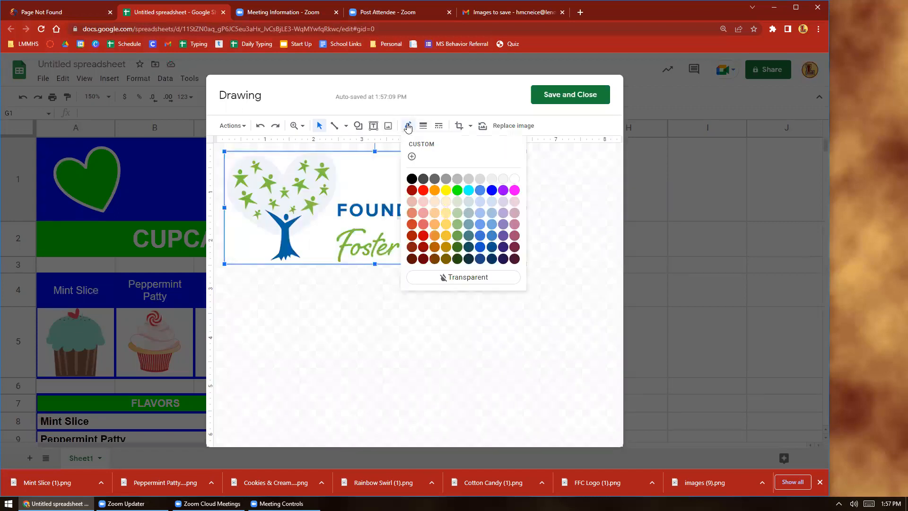
pyautogui.click(456, 190)
pyautogui.click(423, 127)
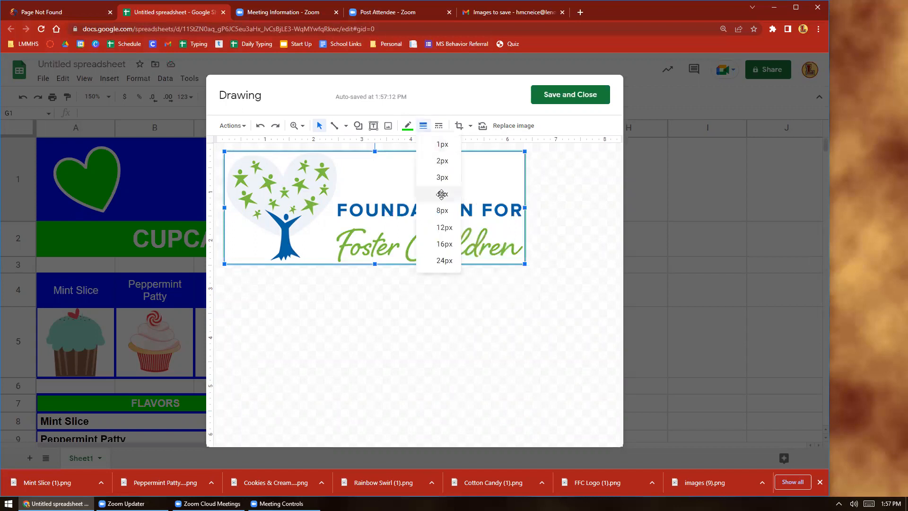
pyautogui.click(442, 193)
pyautogui.click(438, 127)
pyautogui.click(466, 159)
pyautogui.click(423, 126)
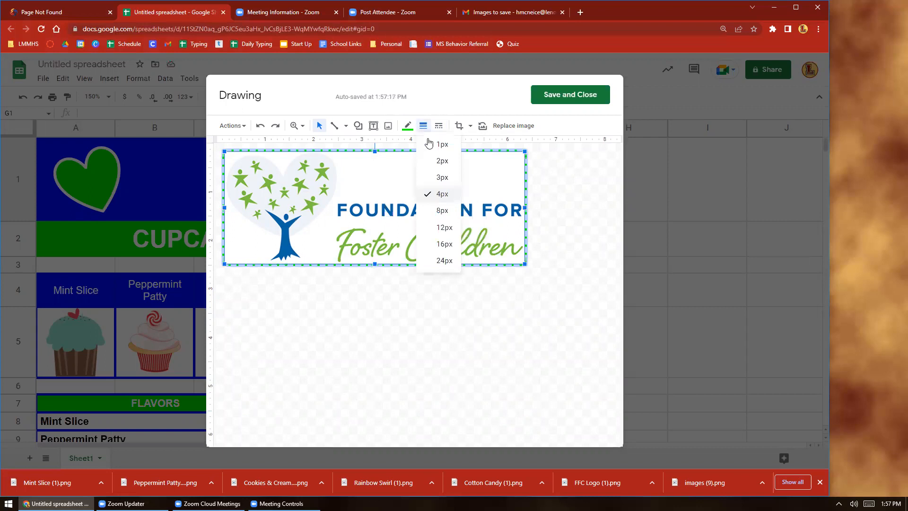
pyautogui.click(438, 210)
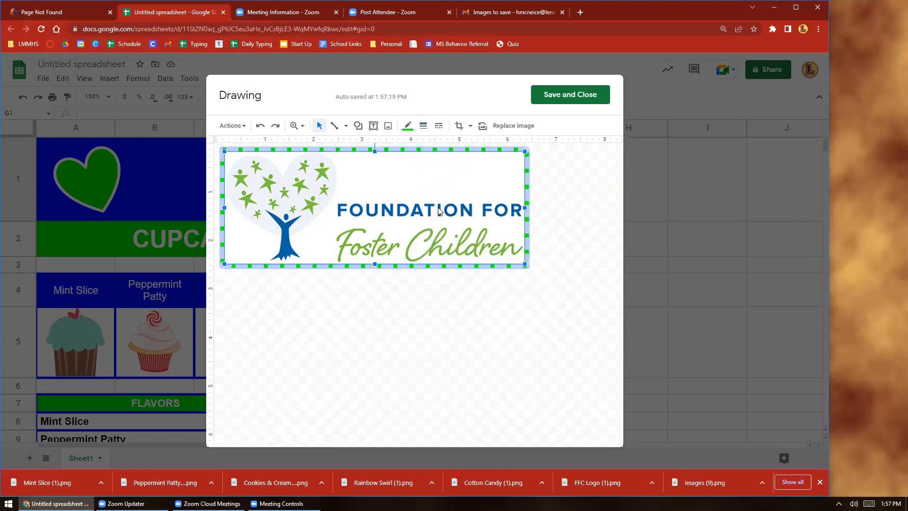
pyautogui.click(585, 95)
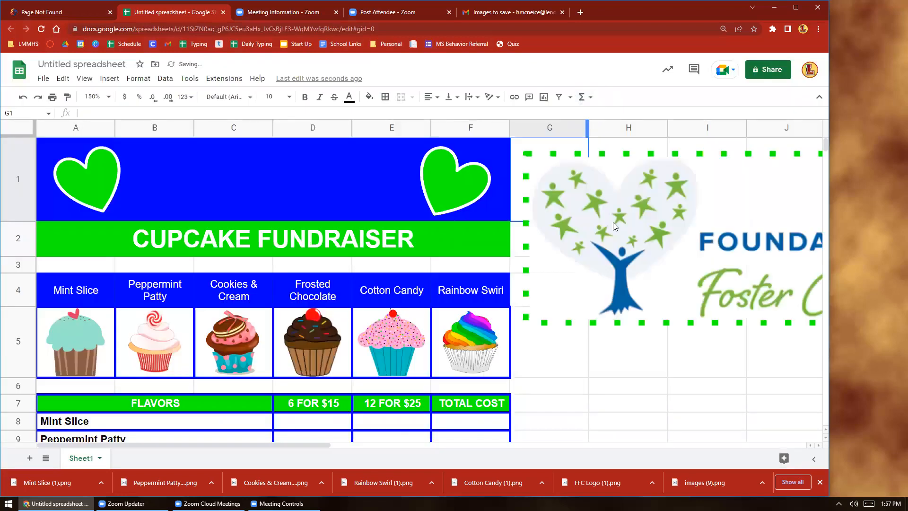
# Shrink the bordered logo to fit inside row 1 and position it between the two hearts on the blue banner
pyautogui.moveTo(614, 226); pyautogui.dragTo(145, 247)
pyautogui.doubleClick(145, 247)
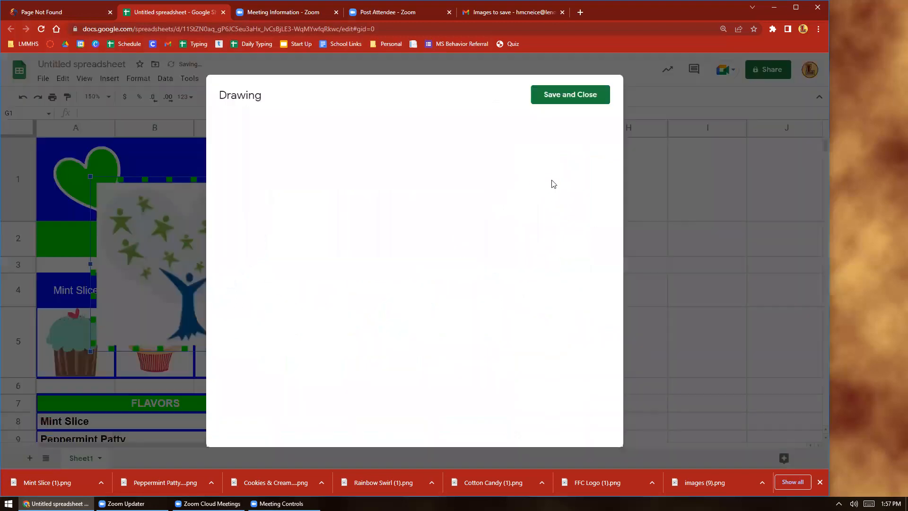
pyautogui.click(566, 96)
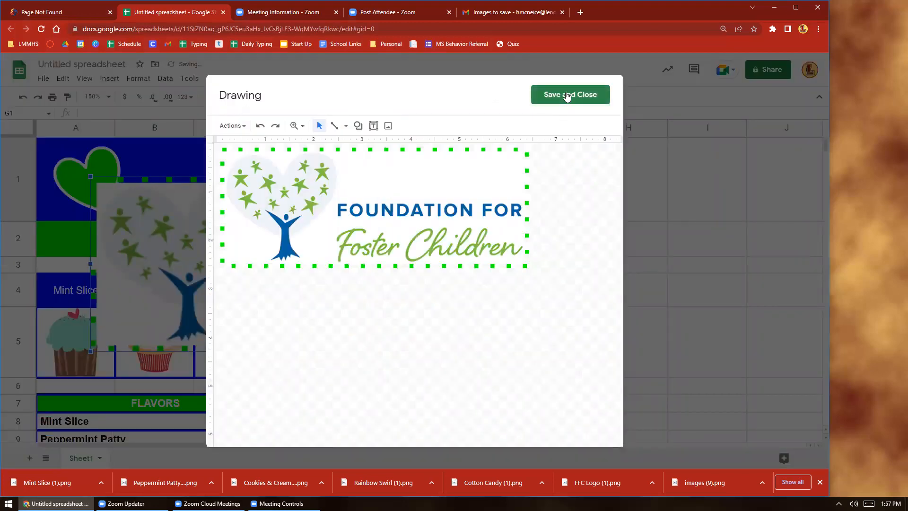
pyautogui.click(580, 97)
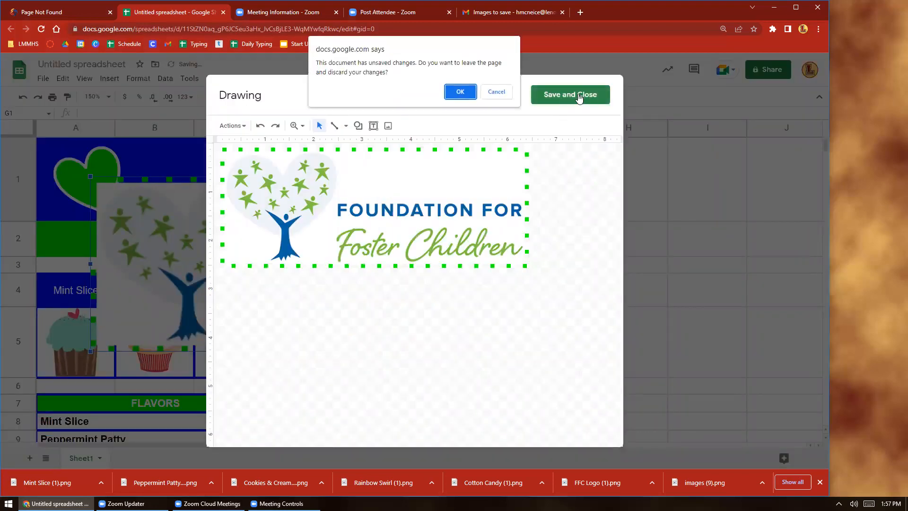
pyautogui.click(456, 92)
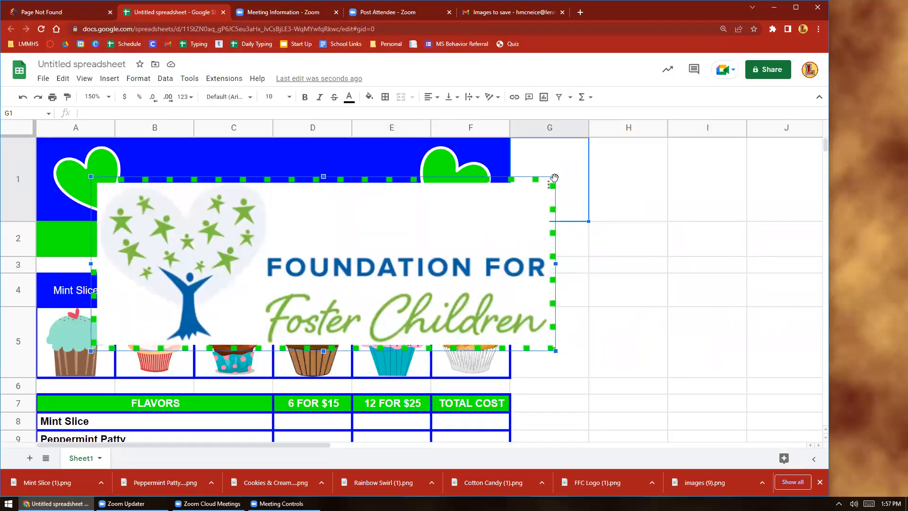
pyautogui.moveTo(557, 176); pyautogui.dragTo(294, 275)
pyautogui.moveTo(244, 311); pyautogui.dragTo(333, 171)
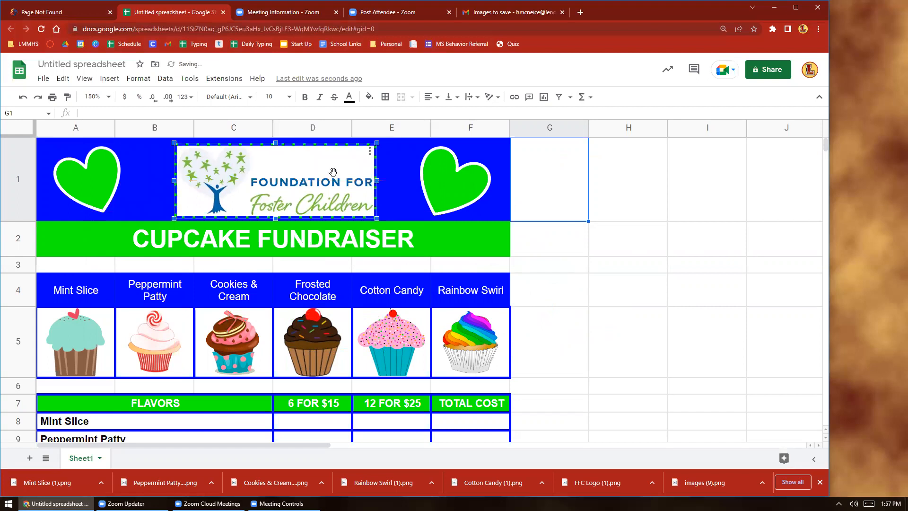
pyautogui.moveTo(377, 218); pyautogui.dragTo(366, 213)
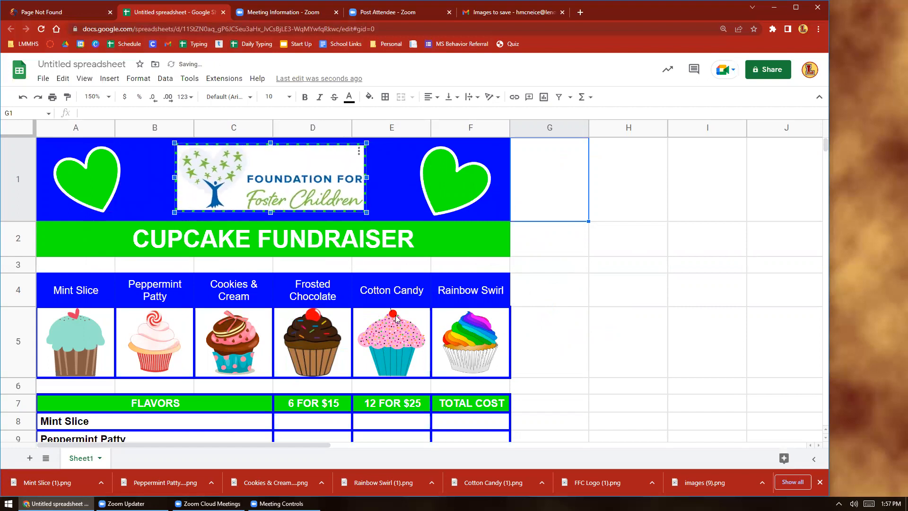
# Insert another new drawing and draw a heart shape about 2.8 inches wide and 2.5 inches high in it
pyautogui.scroll(-6, 375, 362)
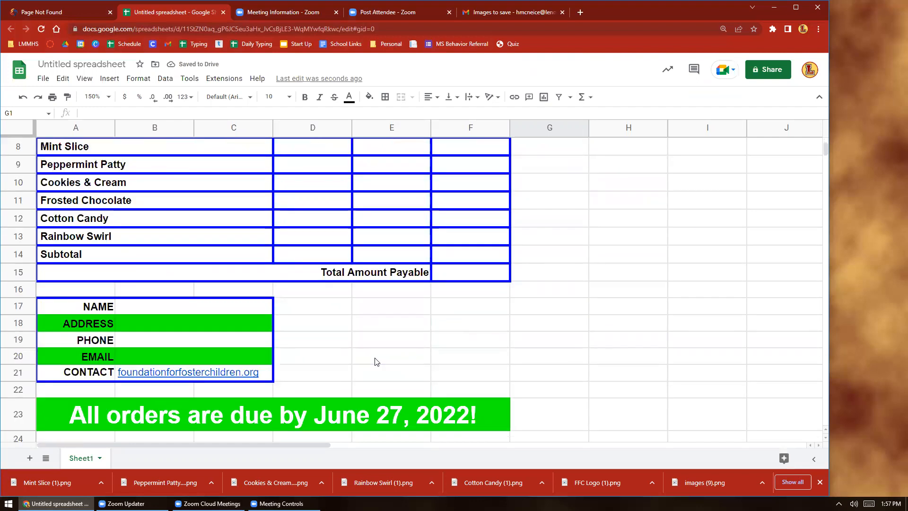
pyautogui.click(110, 79)
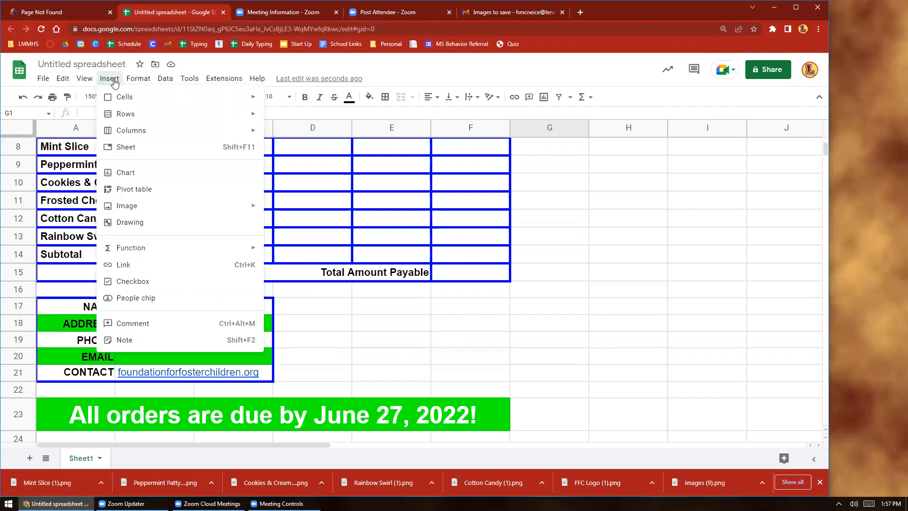
pyautogui.click(130, 222)
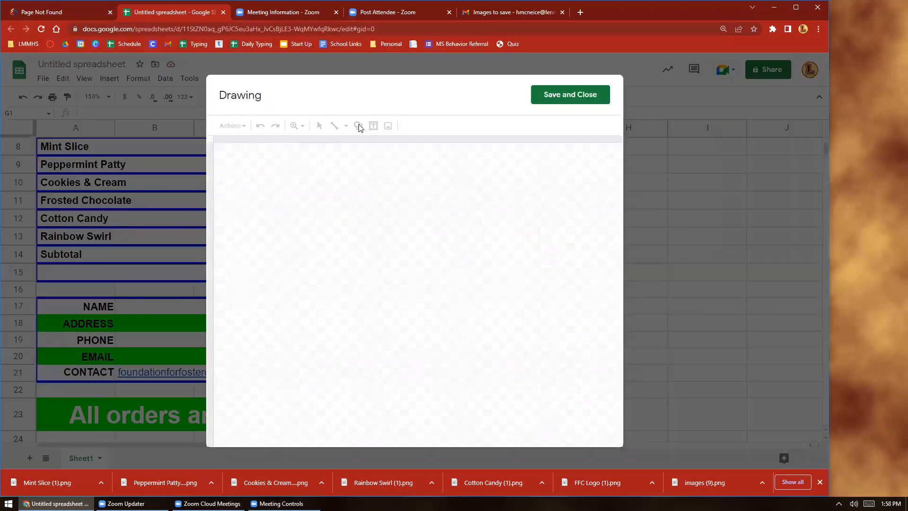
pyautogui.click(359, 126)
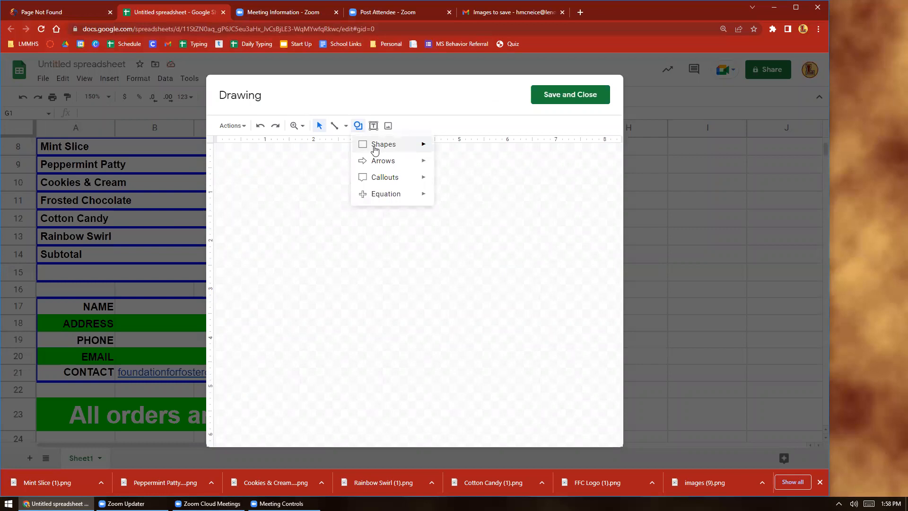
pyautogui.moveTo(377, 148)
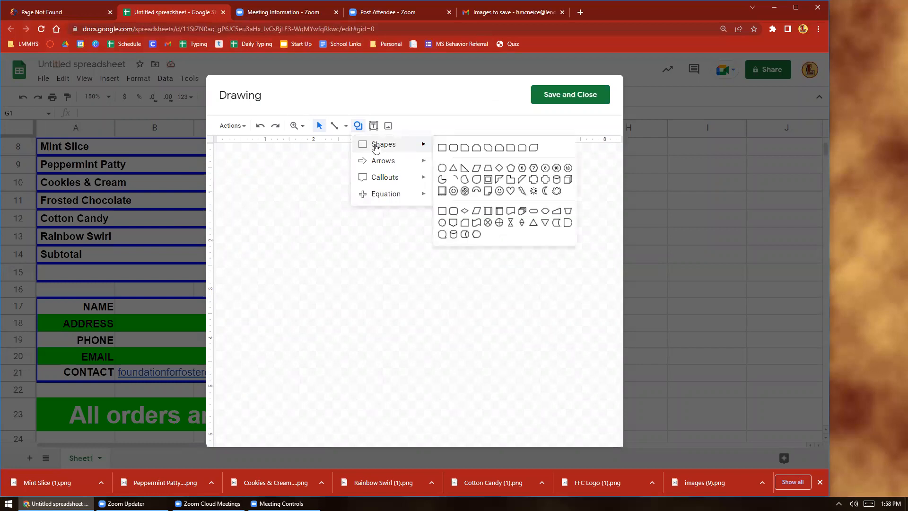
pyautogui.click(504, 186)
pyautogui.moveTo(345, 168); pyautogui.dragTo(481, 290)
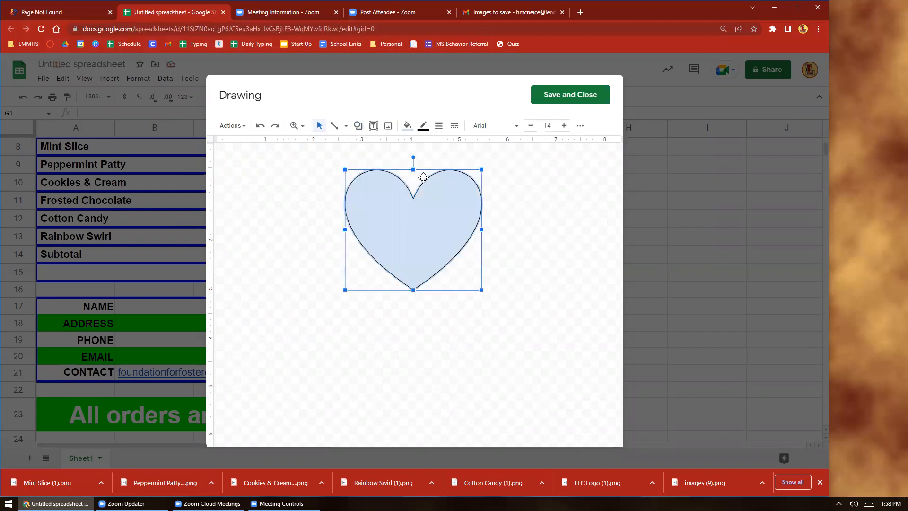
# Give the heart a solid bright blue fill and a matching bright blue border
pyautogui.click(405, 127)
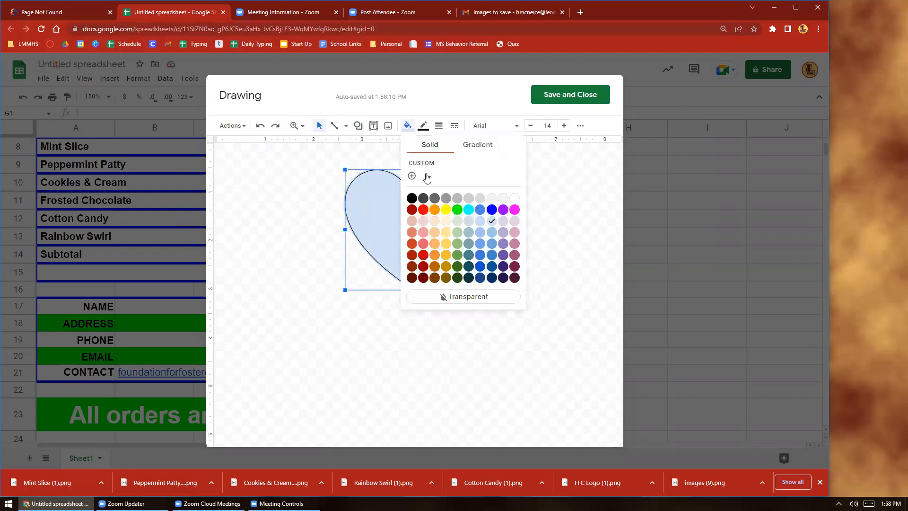
pyautogui.click(491, 209)
pyautogui.click(424, 130)
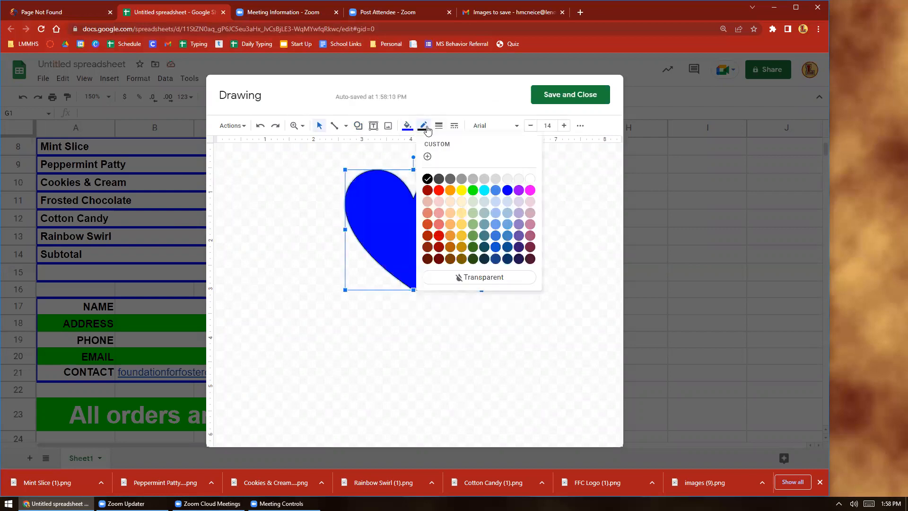
pyautogui.click(510, 194)
# Add a text box about 2.5 inches wide over the heart, with white text at size 24
pyautogui.click(373, 125)
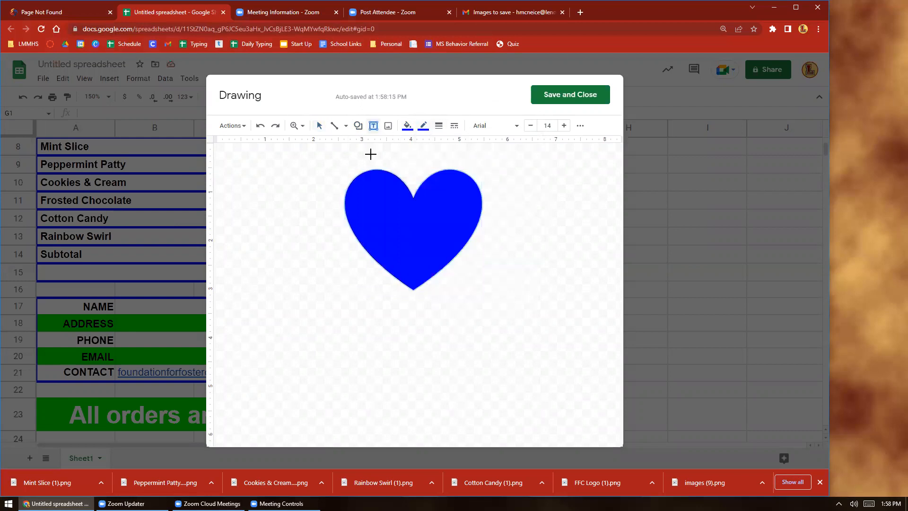
pyautogui.moveTo(349, 180); pyautogui.dragTo(471, 280)
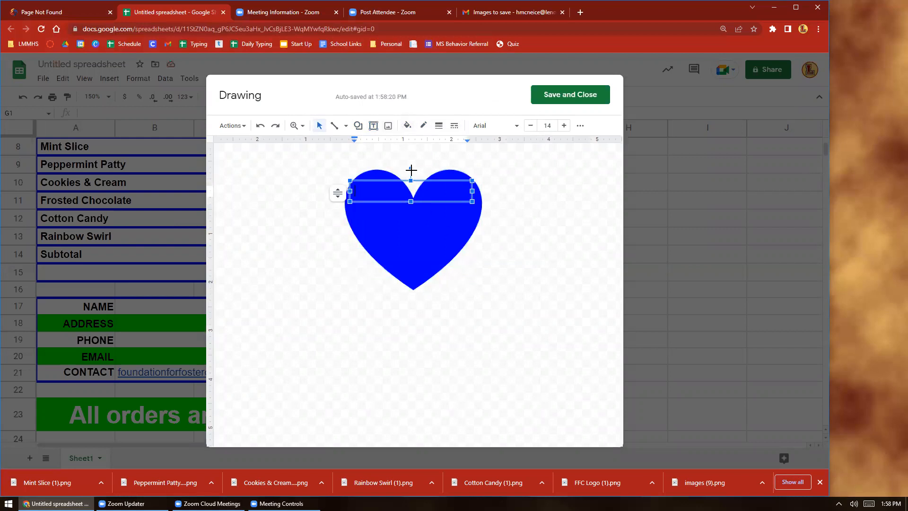
pyautogui.click(580, 125)
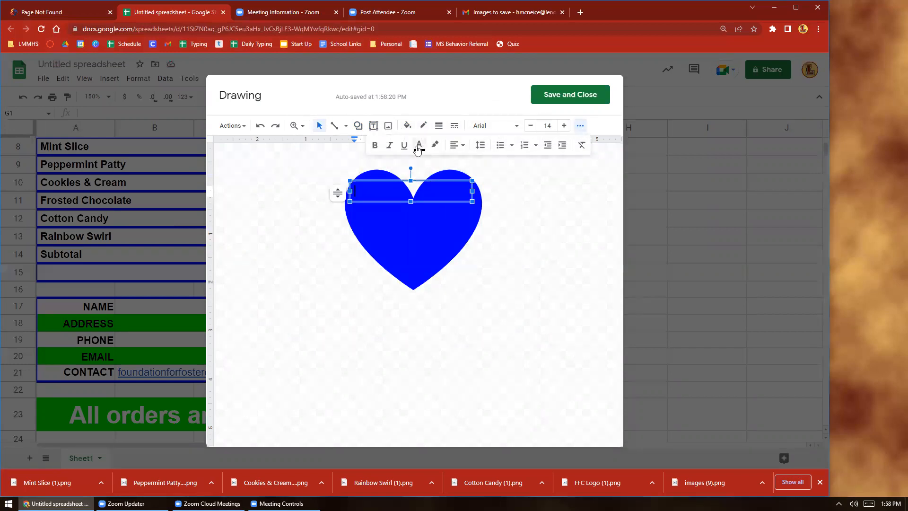
pyautogui.click(433, 145)
pyautogui.click(521, 200)
pyautogui.click(564, 126)
pyautogui.click(563, 126)
pyautogui.click(564, 125)
pyautogui.click(564, 126)
# Enter "Thank you for supporting the Foundation for Foster Children!" in the text box on the heart
pyautogui.write('Tha')
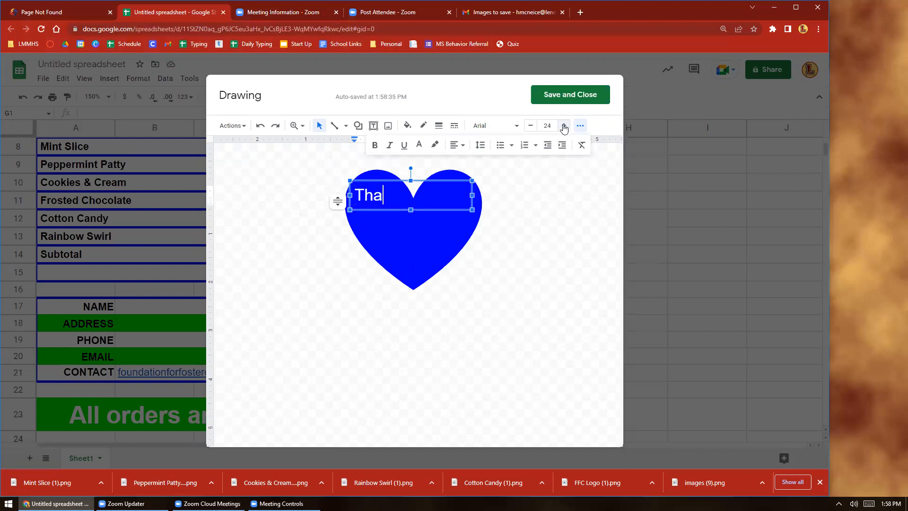
pyautogui.write('nk you for')
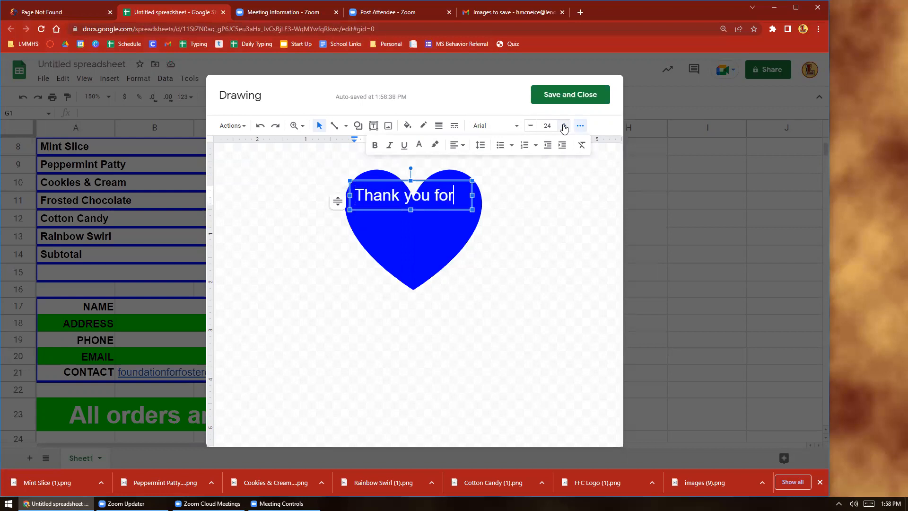
pyautogui.write(' supporting')
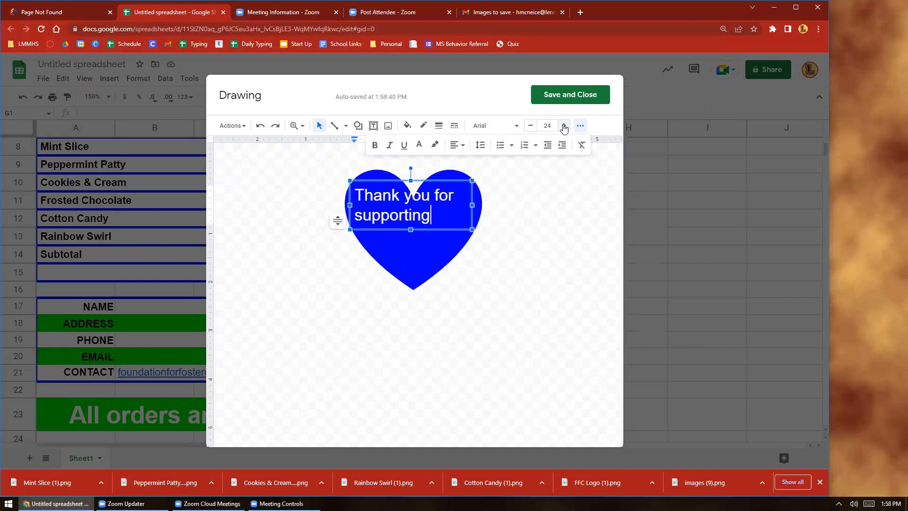
pyautogui.write(' the Foundation')
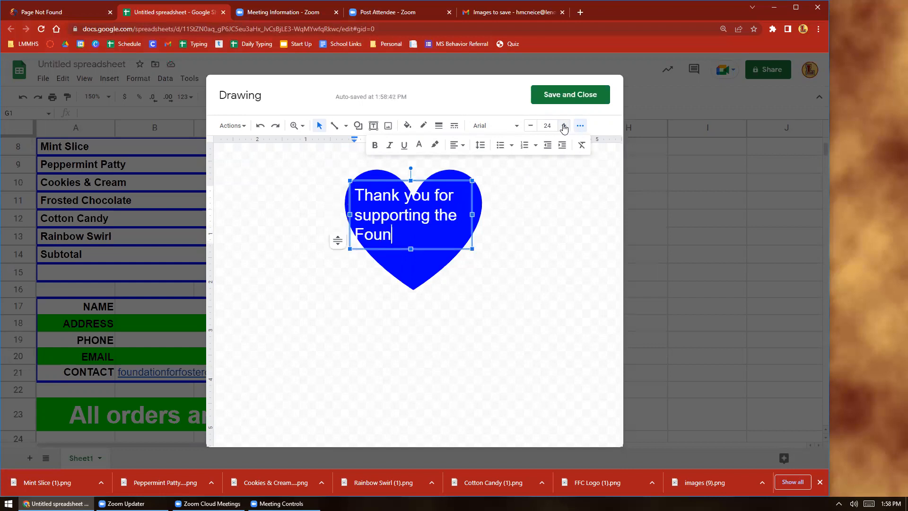
pyautogui.write(' for')
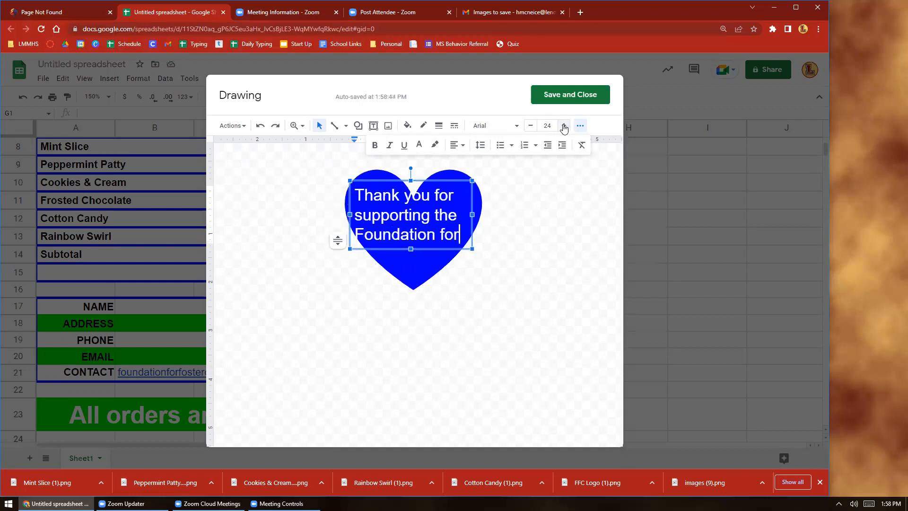
pyautogui.write(' Foster Children!')
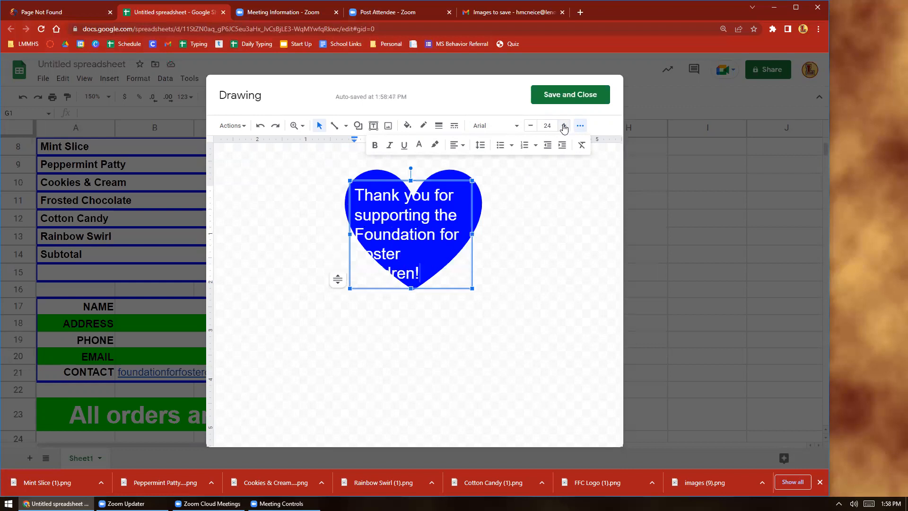
# Center the whole thank-you message horizontally within its text box
pyautogui.moveTo(357, 194); pyautogui.dragTo(423, 275)
pyautogui.click(459, 147)
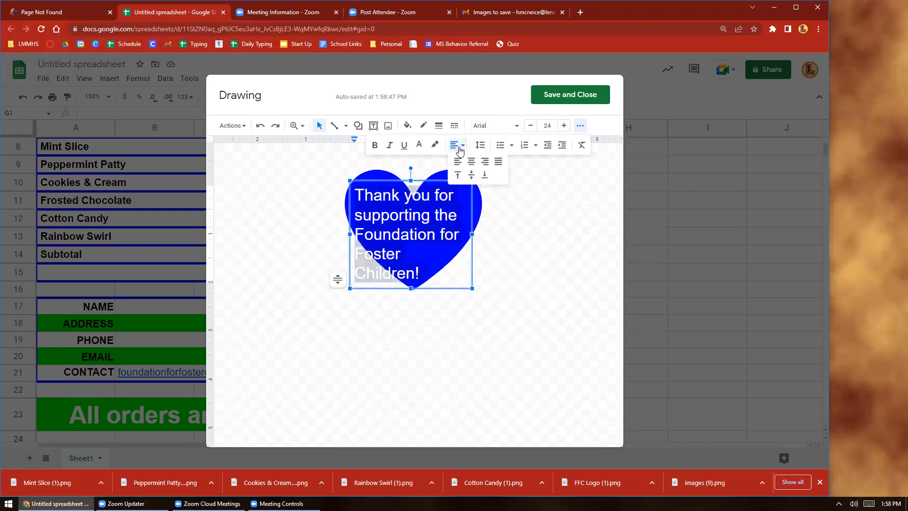
pyautogui.click(469, 162)
pyautogui.click(514, 213)
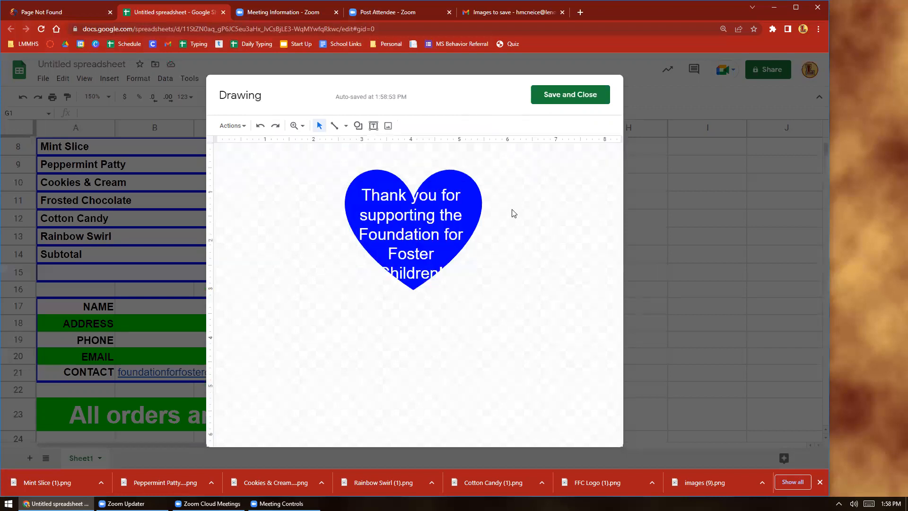
# Enlarge the heart to about 3.1 by 3 inches, center the message over it, and save the drawing to the sheet
pyautogui.click(475, 187)
pyautogui.moveTo(481, 288); pyautogui.dragTo(496, 316)
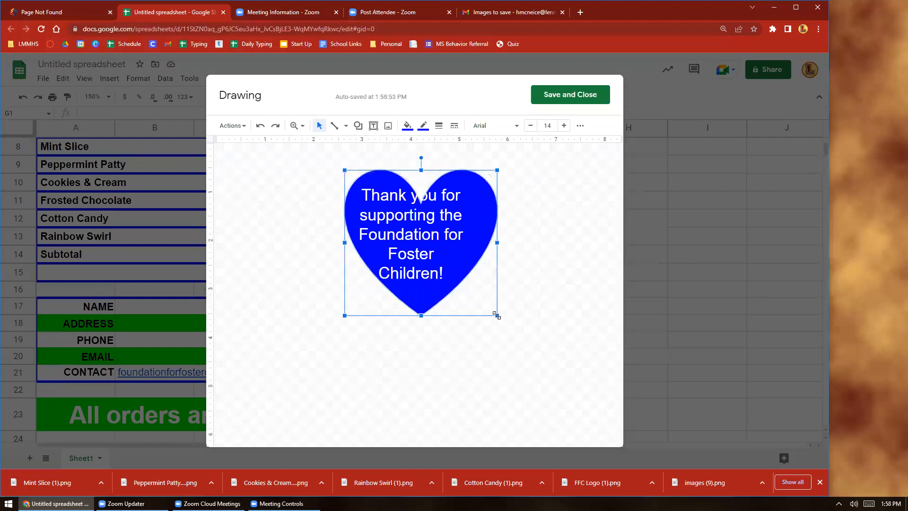
pyautogui.click(427, 251)
pyautogui.moveTo(445, 173); pyautogui.dragTo(460, 191)
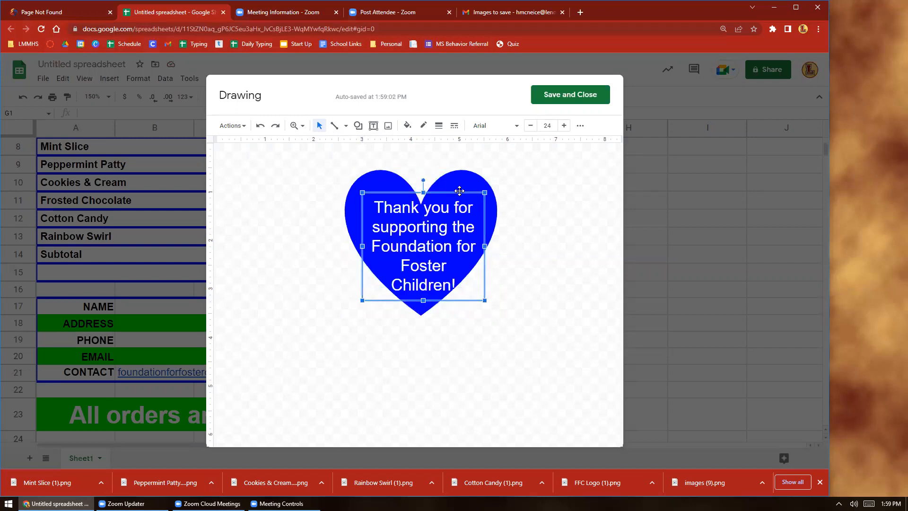
pyautogui.click(518, 189)
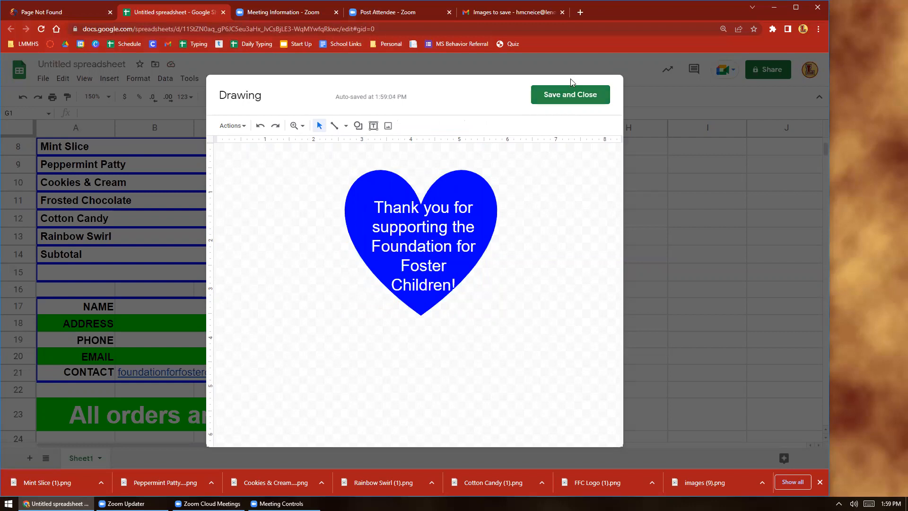
pyautogui.click(574, 96)
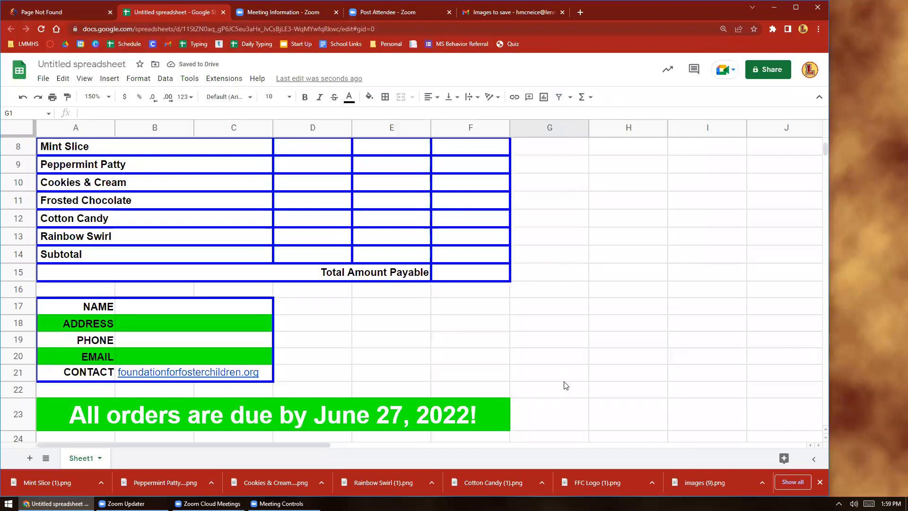
# Move the thank-you heart from beside the banner down over columns D to F, just above the green deadline notice
pyautogui.scroll(-5, 565, 384)
pyautogui.scroll(7, 565, 385)
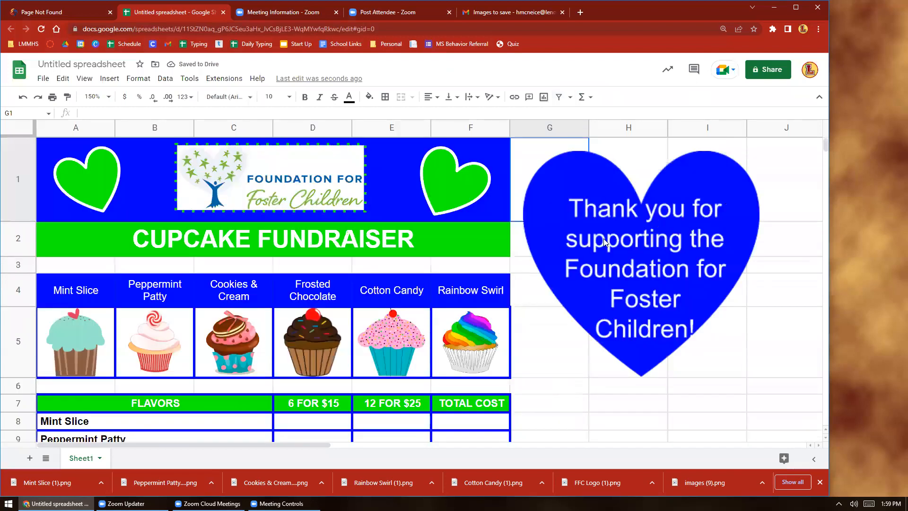
pyautogui.click(624, 207)
pyautogui.moveTo(542, 308)
pyautogui.mouseDown()
pyautogui.moveTo(513, 335)
pyautogui.moveTo(453, 345)
pyautogui.moveTo(359, 386)
pyautogui.mouseUp()
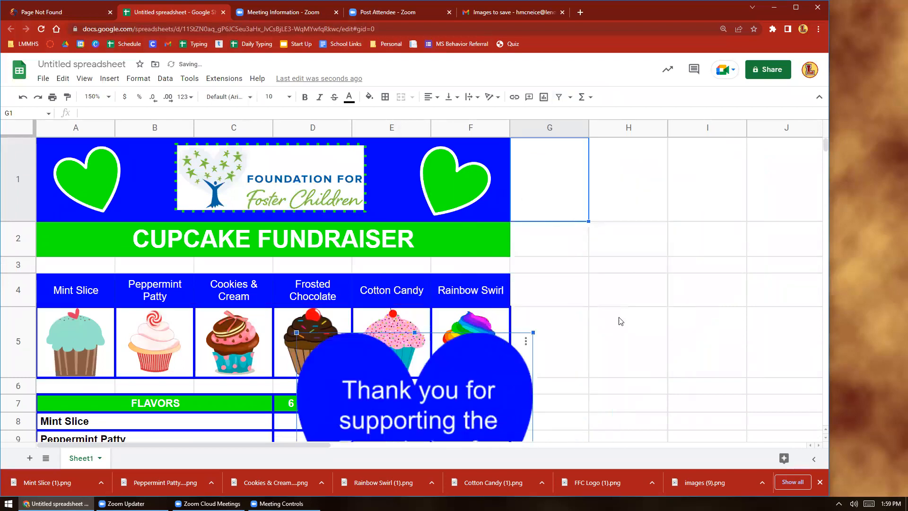
pyautogui.scroll(-4, 421, 365)
pyautogui.moveTo(428, 360); pyautogui.dragTo(437, 442)
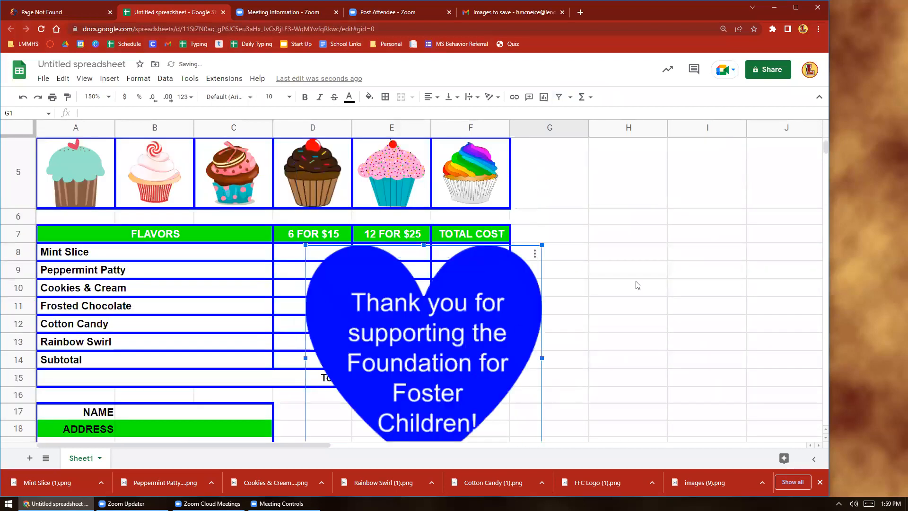
pyautogui.scroll(-4, 637, 286)
pyautogui.moveTo(462, 263); pyautogui.dragTo(456, 281)
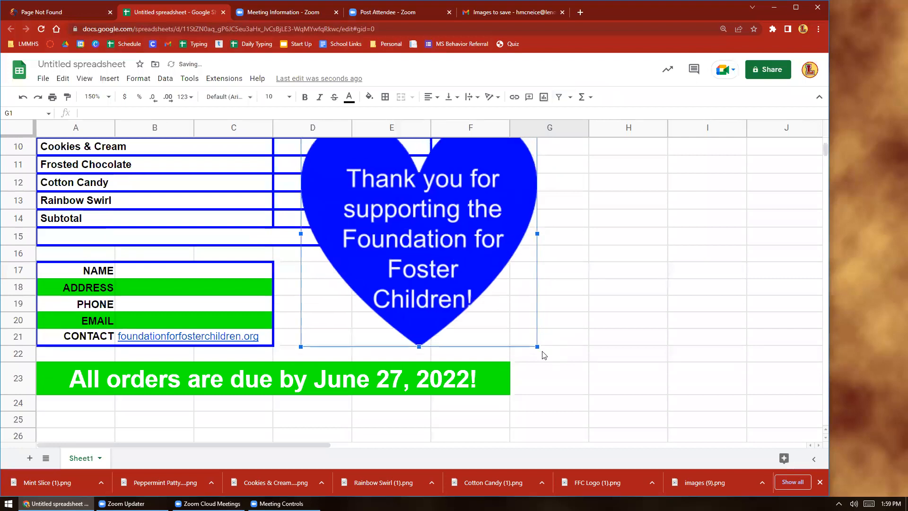
# Shrink and reshape the thank-you heart to fit beside the customer details, between the Total Amount Payable row and the deadline notice
pyautogui.moveTo(536, 345)
pyautogui.mouseDown()
pyautogui.moveTo(478, 290)
pyautogui.moveTo(433, 264)
pyautogui.mouseUp()
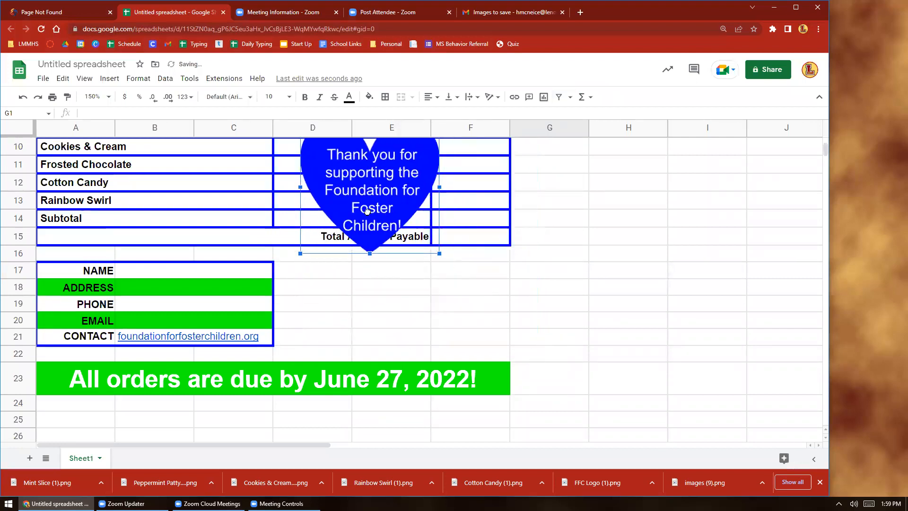
pyautogui.moveTo(363, 219); pyautogui.dragTo(390, 297)
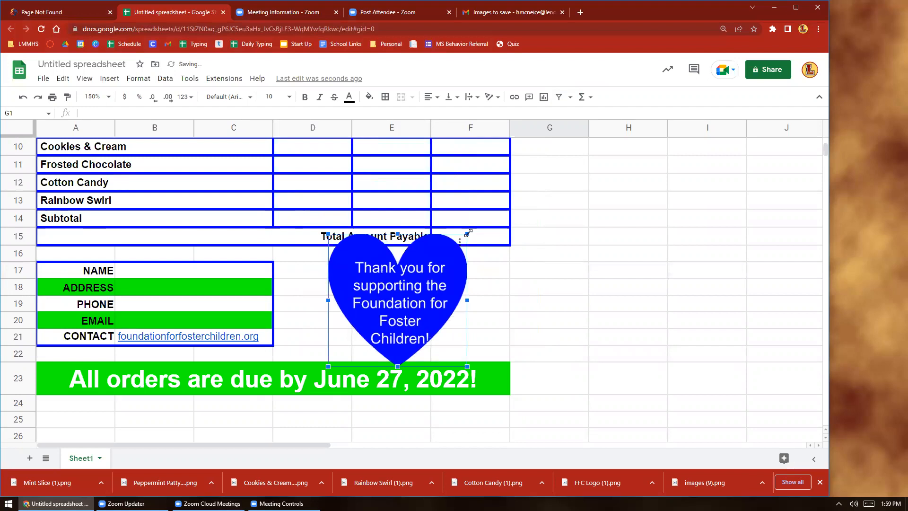
pyautogui.moveTo(467, 235); pyautogui.dragTo(441, 277)
pyautogui.moveTo(440, 312)
pyautogui.mouseDown()
pyautogui.moveTo(487, 308)
pyautogui.moveTo(439, 297)
pyautogui.mouseUp()
pyautogui.moveTo(405, 359); pyautogui.dragTo(404, 363)
pyautogui.moveTo(416, 332); pyautogui.dragTo(418, 326)
pyautogui.click(599, 328)
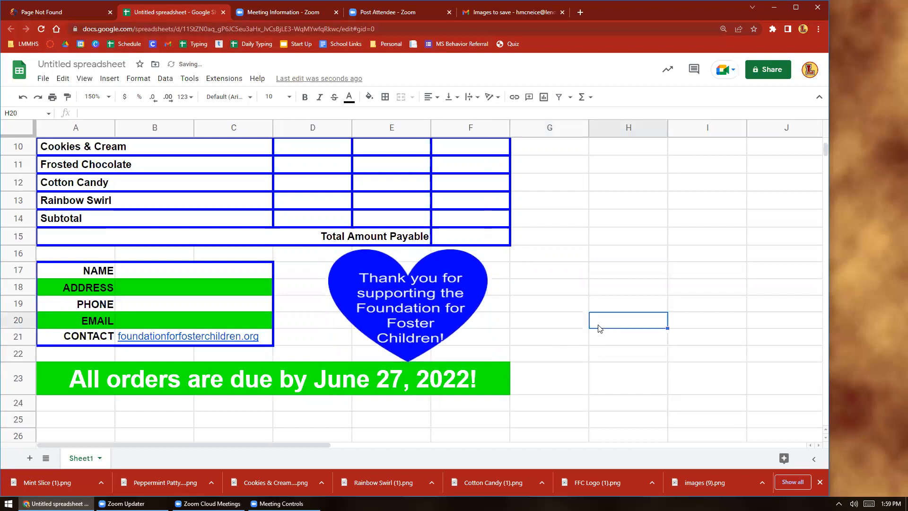